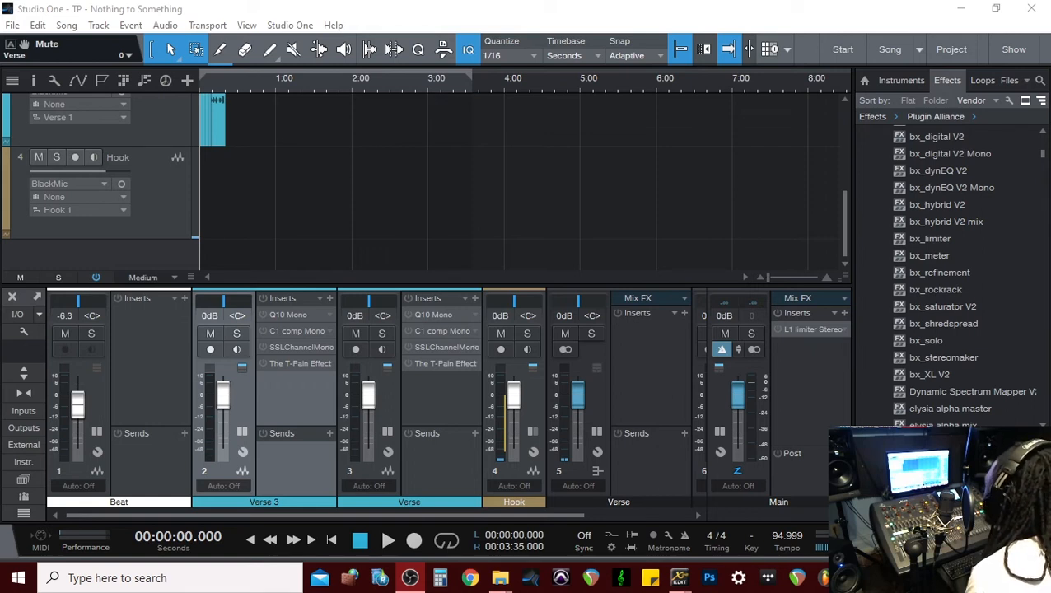
pyautogui.scroll(5, 432, 263)
pyautogui.scroll(-3, 343, 216)
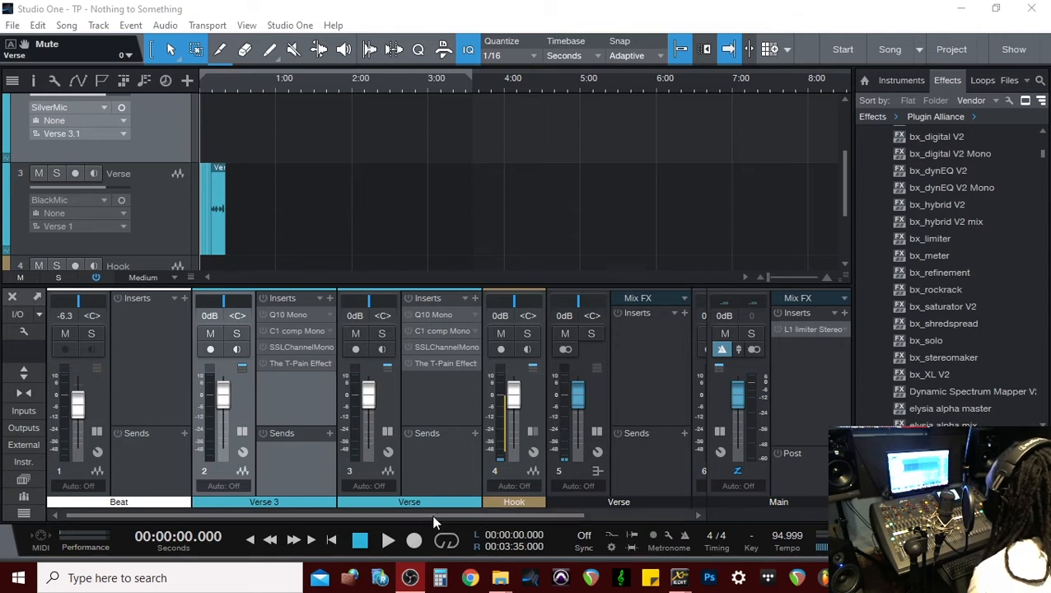
pyautogui.scroll(5, 244, 161)
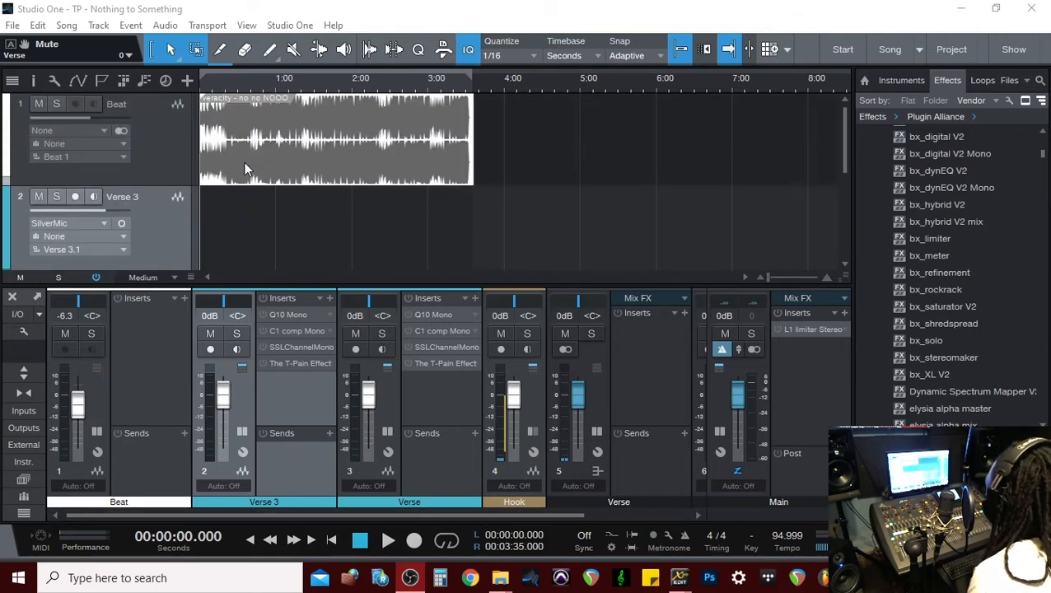
pyautogui.moveTo(766, 274); pyautogui.dragTo(775, 280)
pyautogui.scroll(-3, 306, 164)
pyautogui.scroll(3, 305, 164)
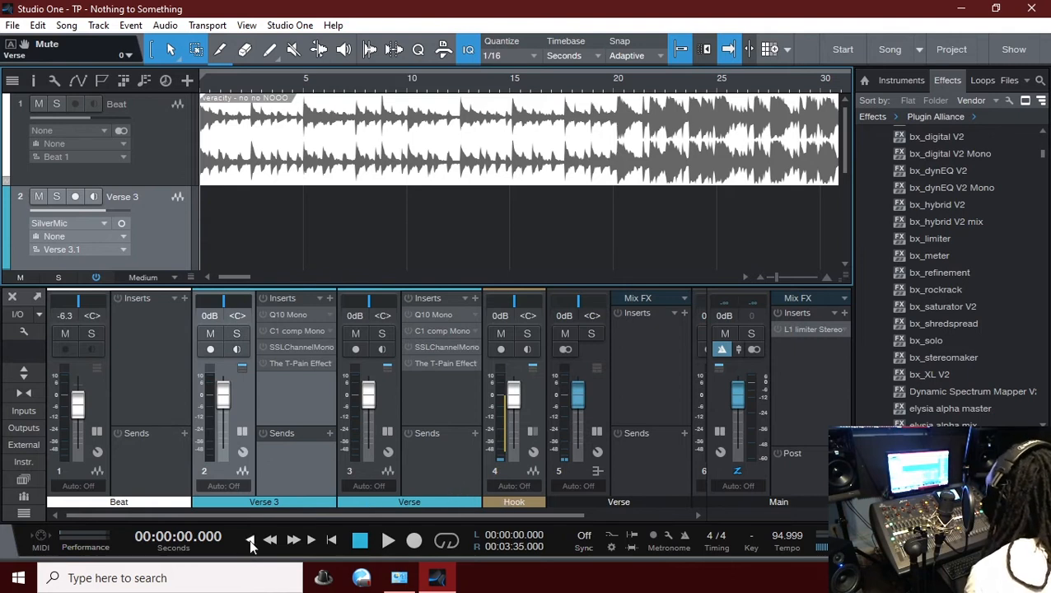
# Open The T-Pain Effect on the Verse 3 track and set its scale to Minor.
pyautogui.click(281, 365)
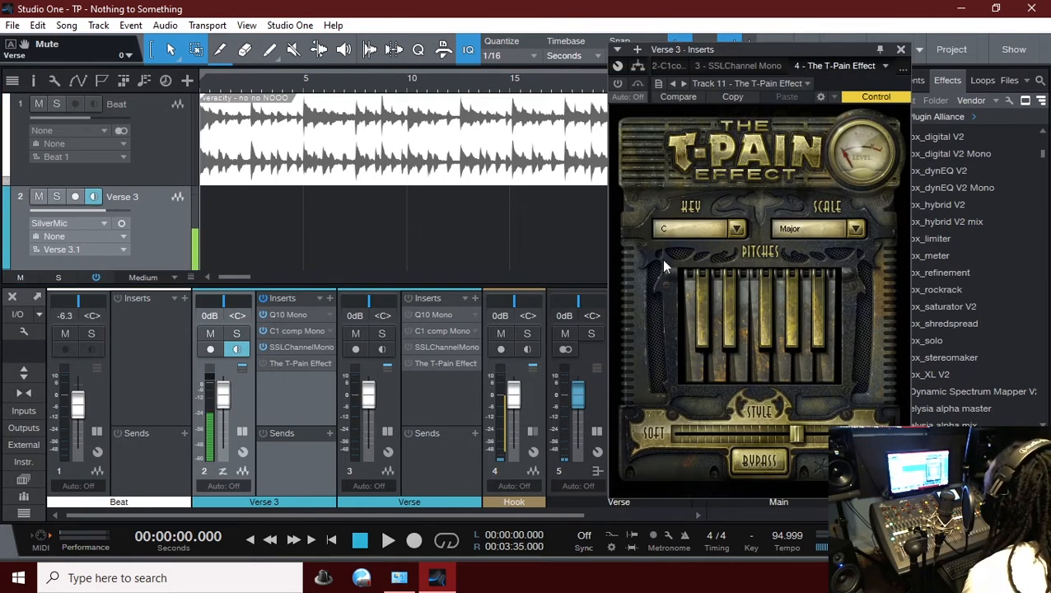
pyautogui.click(854, 231)
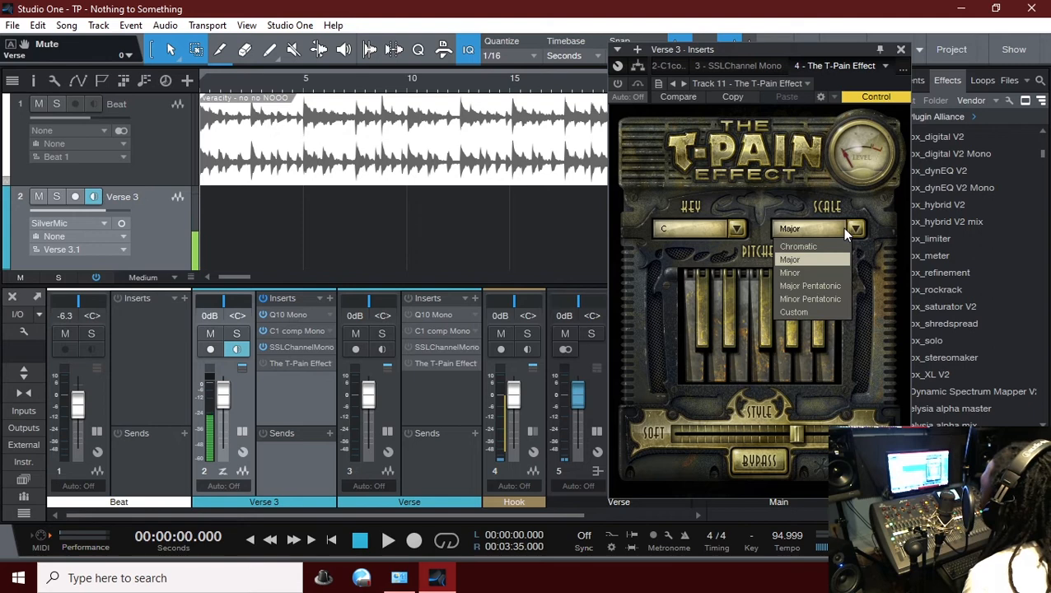
pyautogui.click(802, 271)
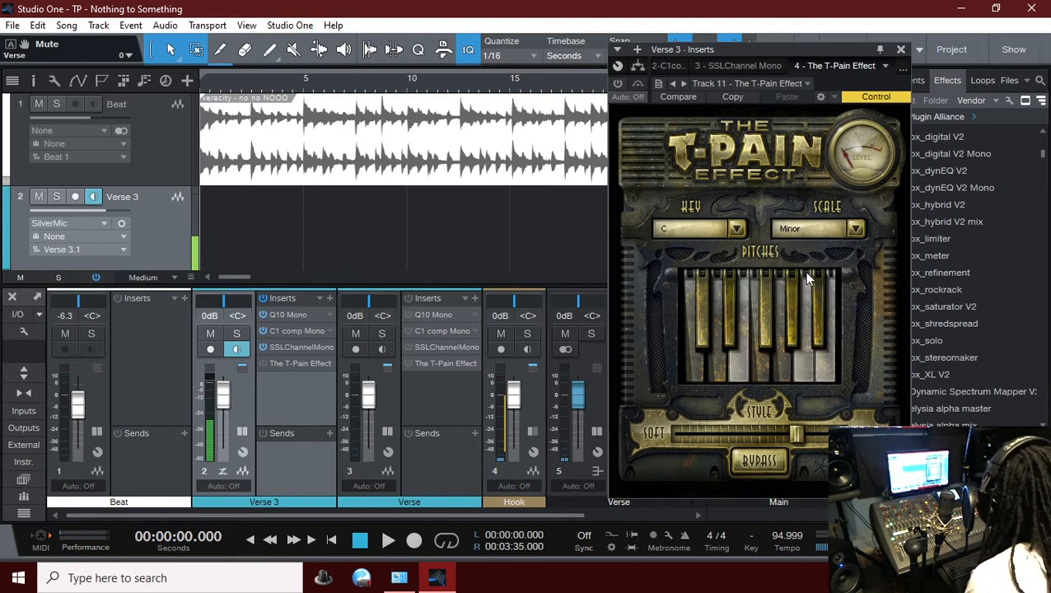
pyautogui.click(810, 229)
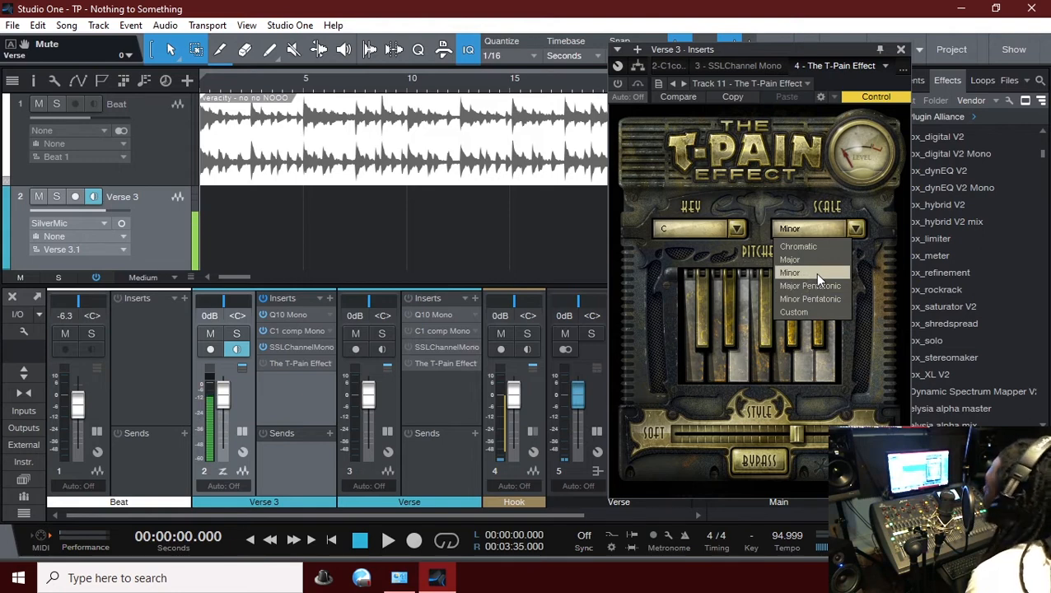
pyautogui.click(774, 219)
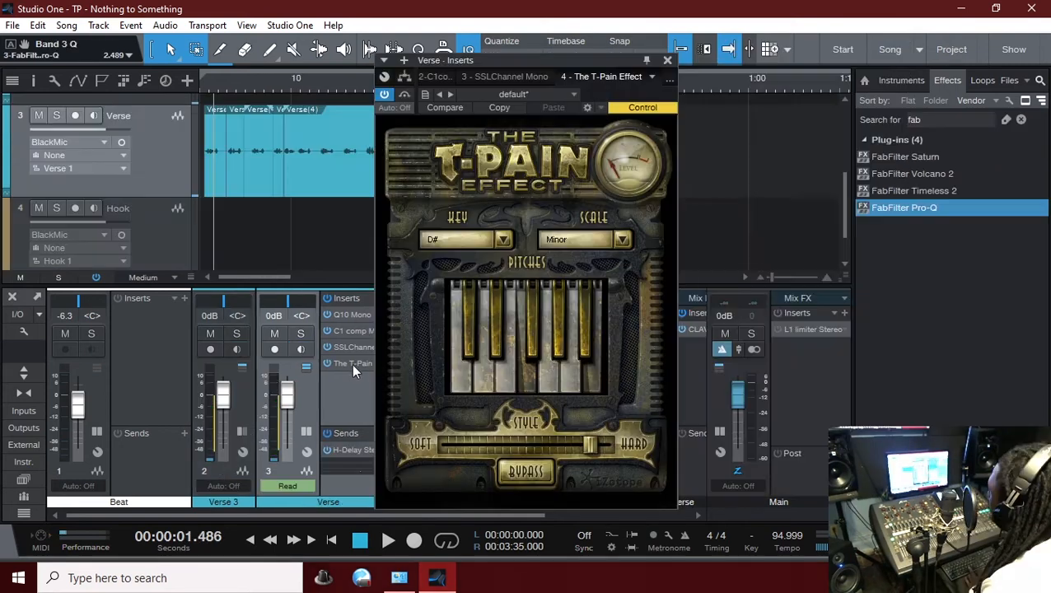
# Reset the Main channel's clip indicator and play the song from the start with the Verse track unmuted.
pyautogui.click(667, 61)
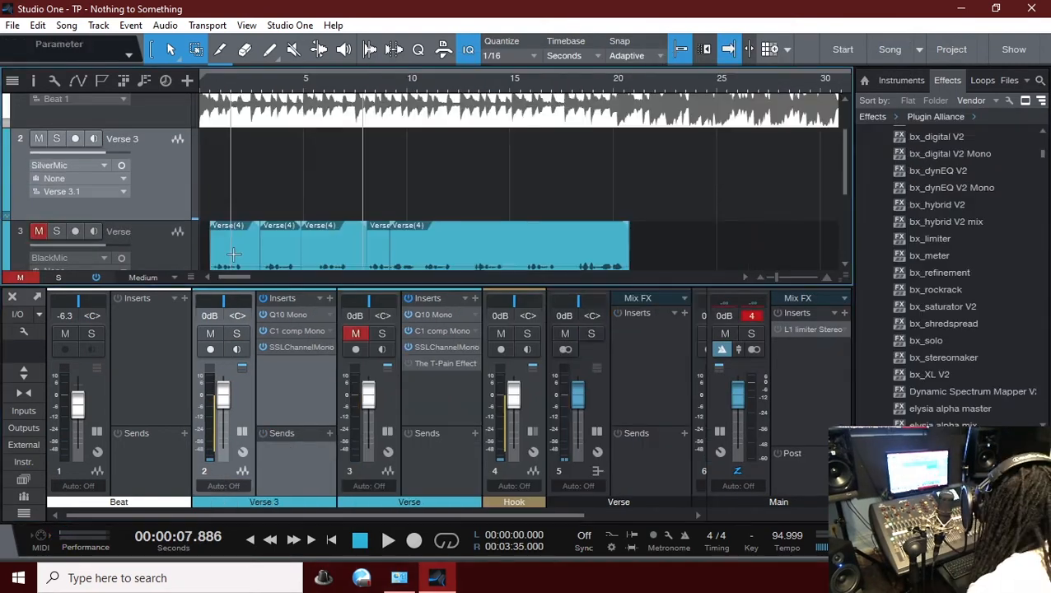
pyautogui.click(754, 316)
pyautogui.press(',')
pyautogui.press('space')
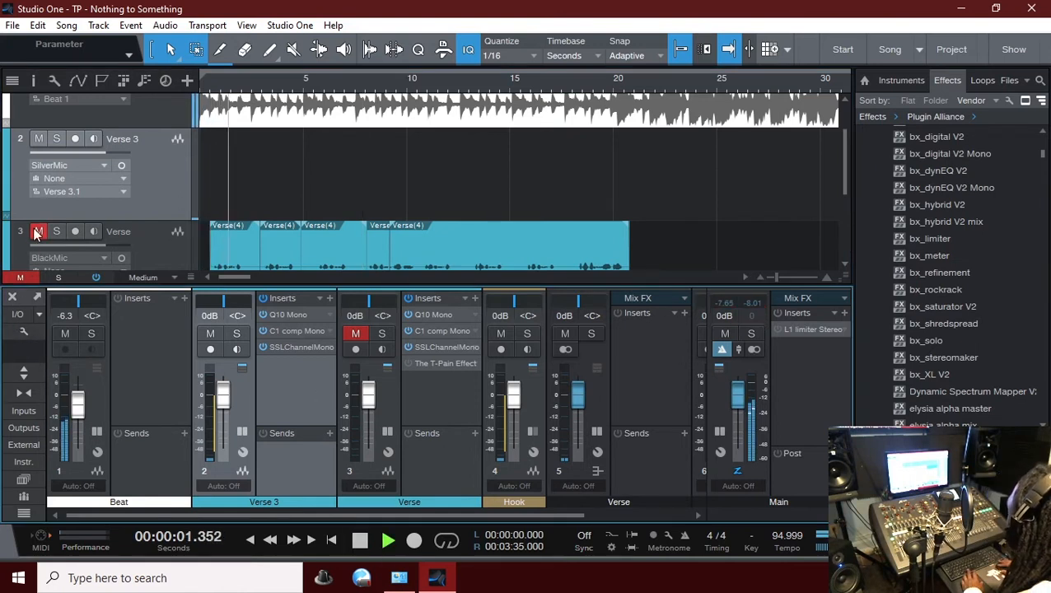
pyautogui.click(36, 233)
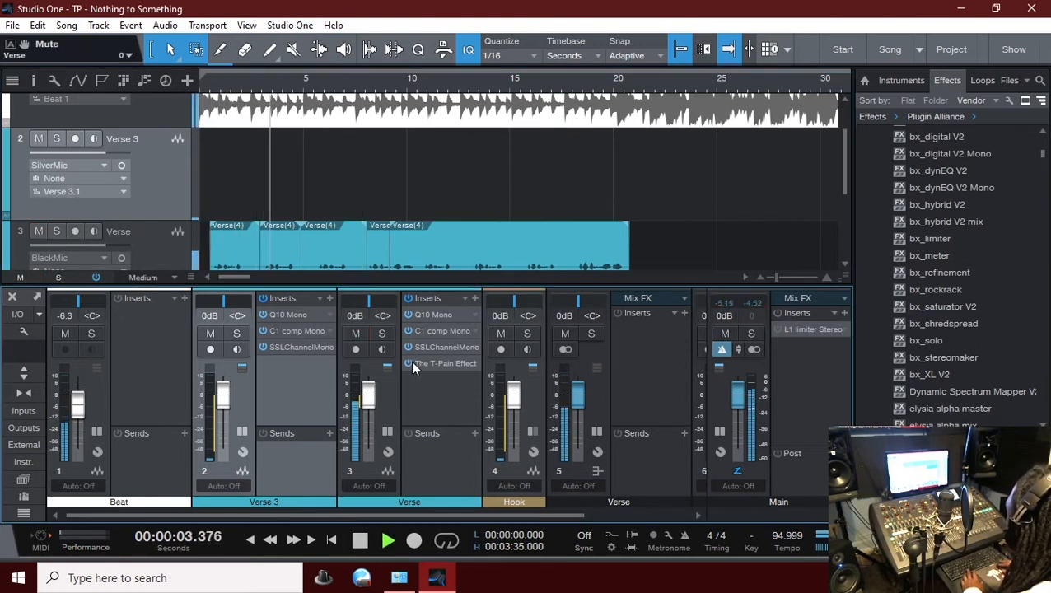
# Enable The T-Pain Effect on the Verse track and fine-tune its Style slider near the Hard end.
pyautogui.doubleClick(439, 365)
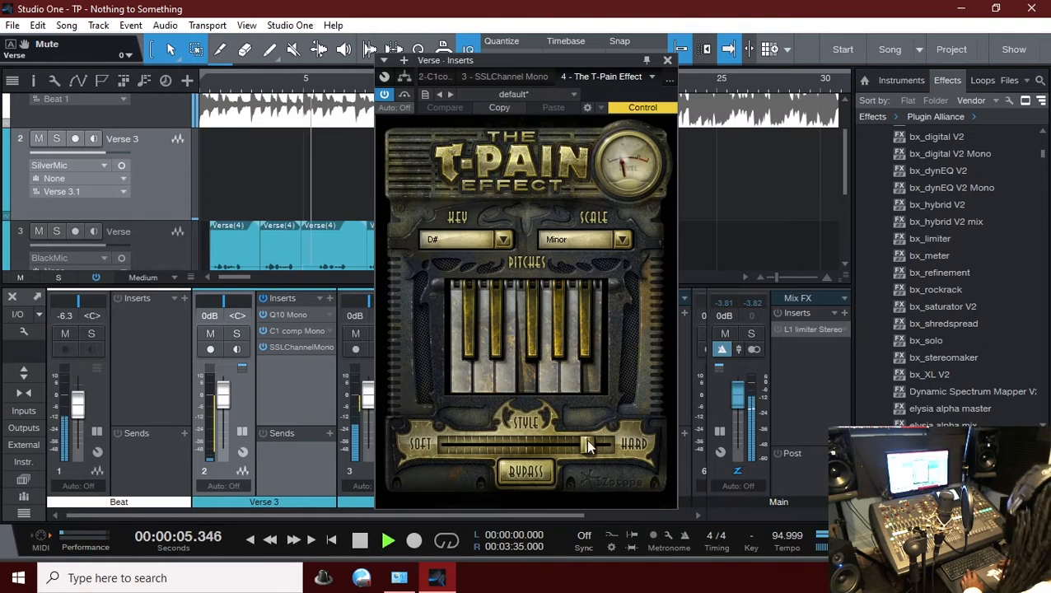
pyautogui.moveTo(586, 440); pyautogui.dragTo(592, 445)
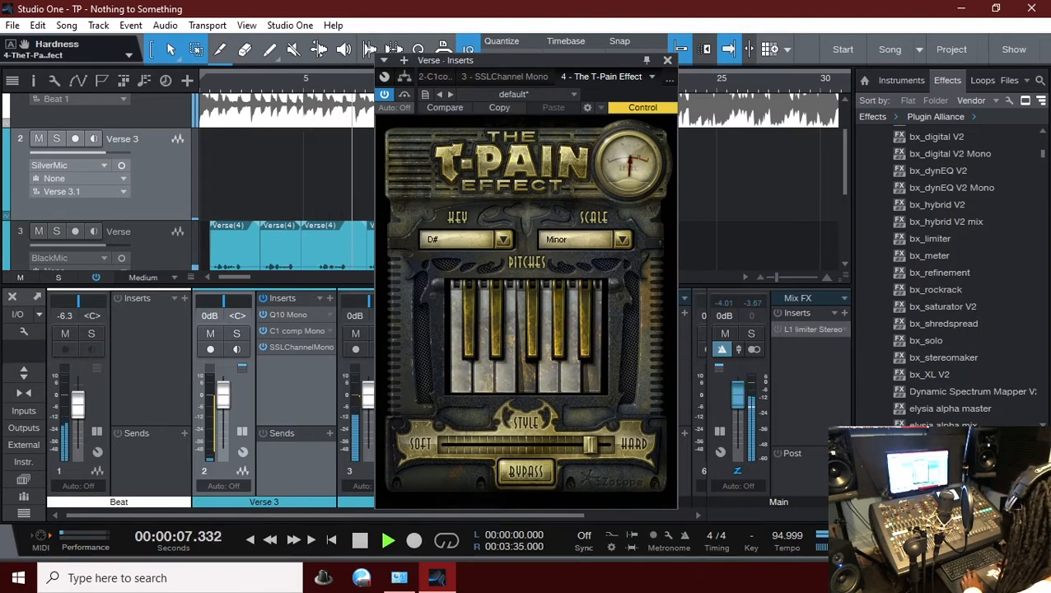
pyautogui.click(667, 60)
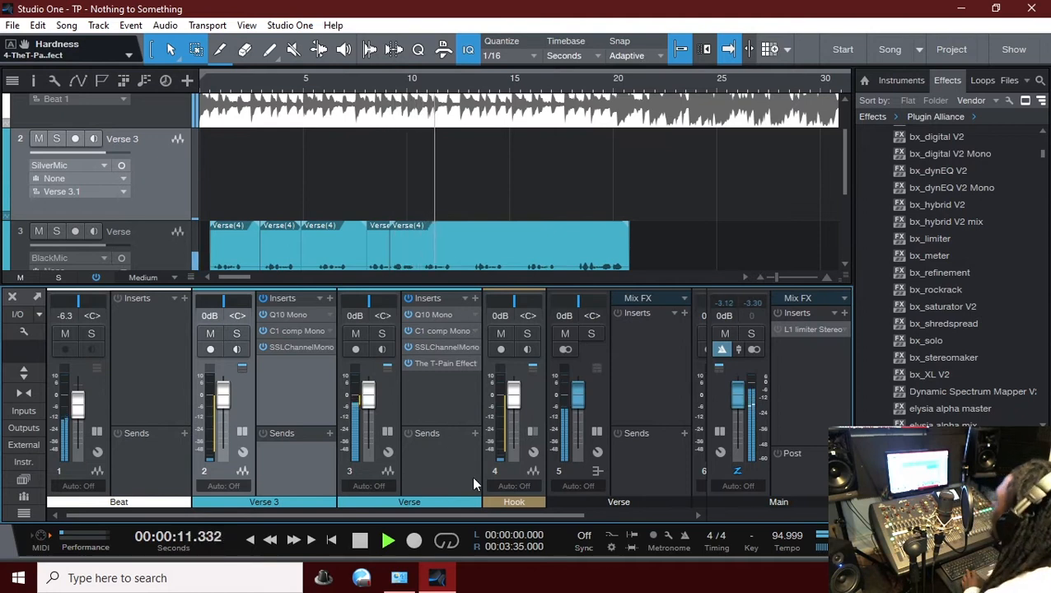
# Search the effects for "cla" and insert CLA Vocals Mono/Stereo on the Verse bus.
pyautogui.moveTo(512, 516); pyautogui.dragTo(620, 509)
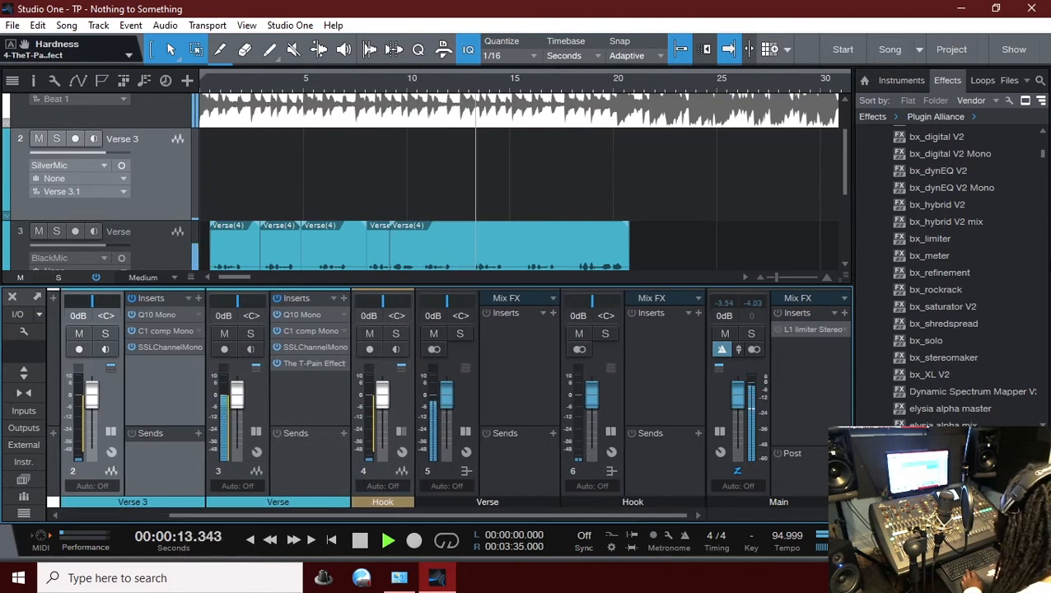
pyautogui.click(1040, 80)
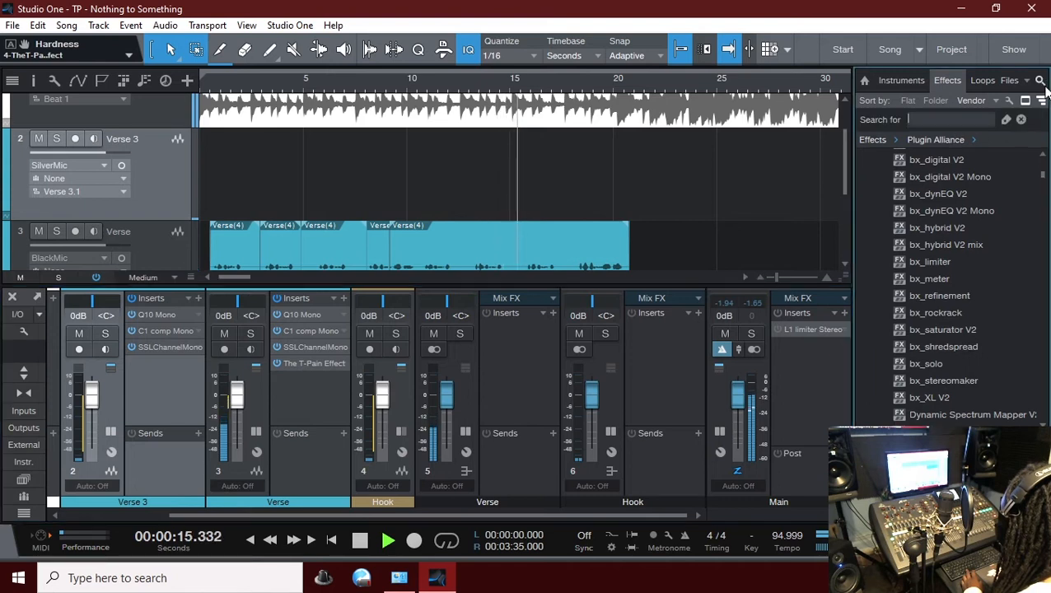
pyautogui.write('cla')
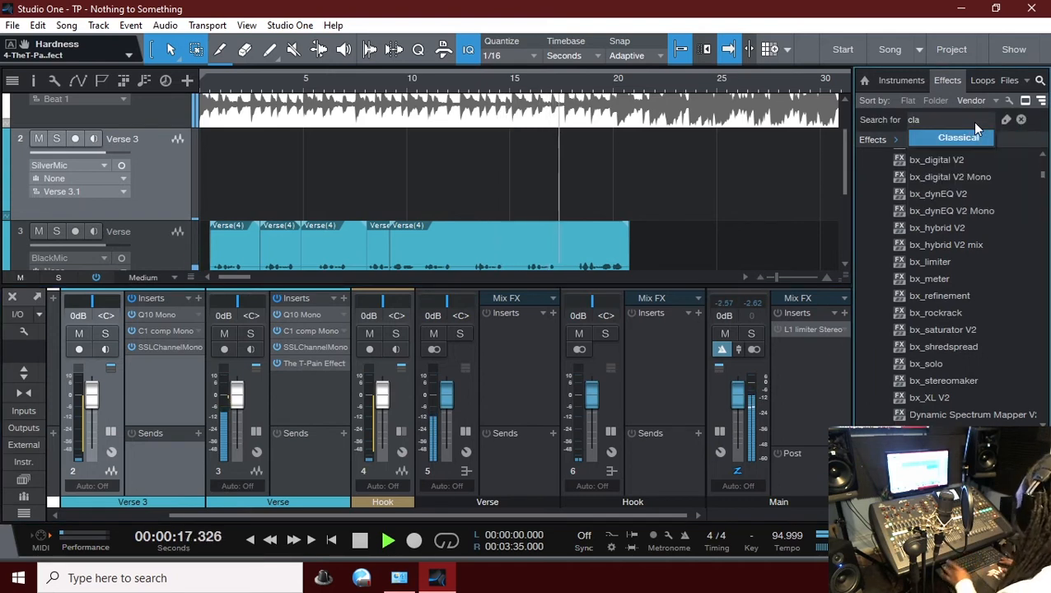
pyautogui.press('Return')
pyautogui.press('Return')
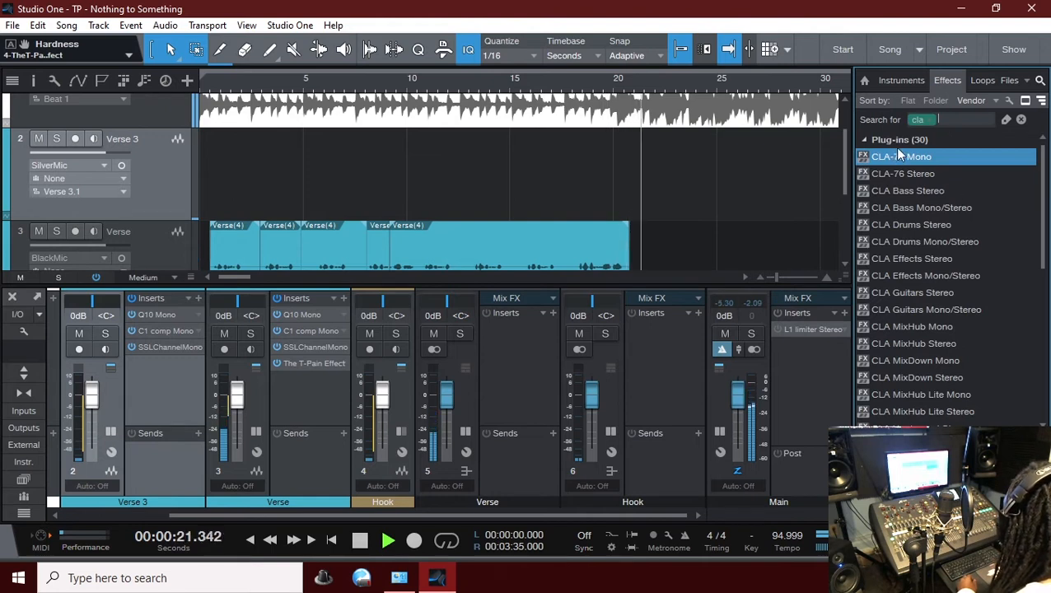
pyautogui.scroll(-3, 925, 378)
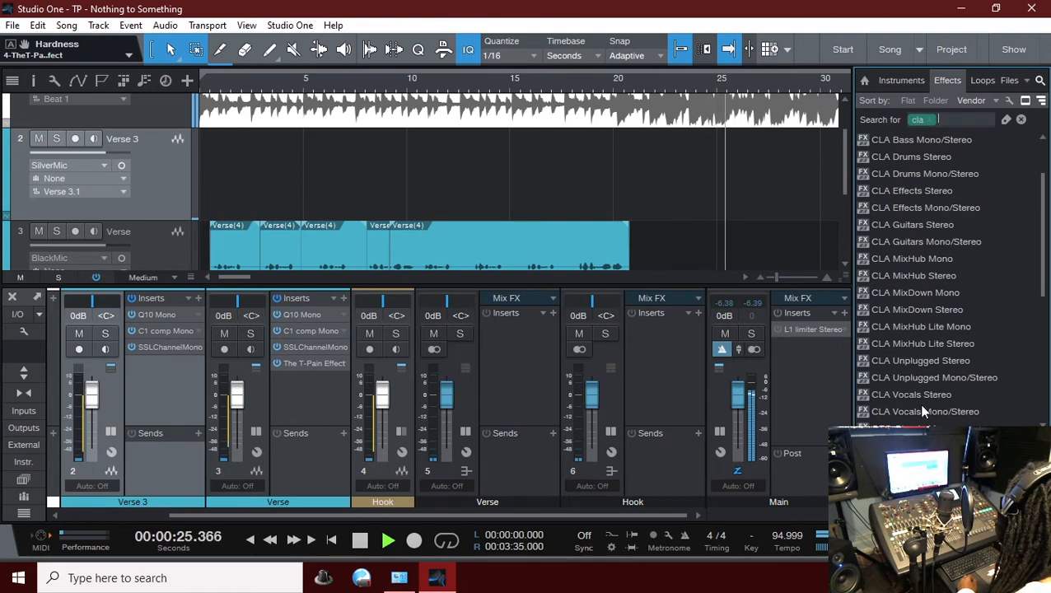
pyautogui.click(920, 393)
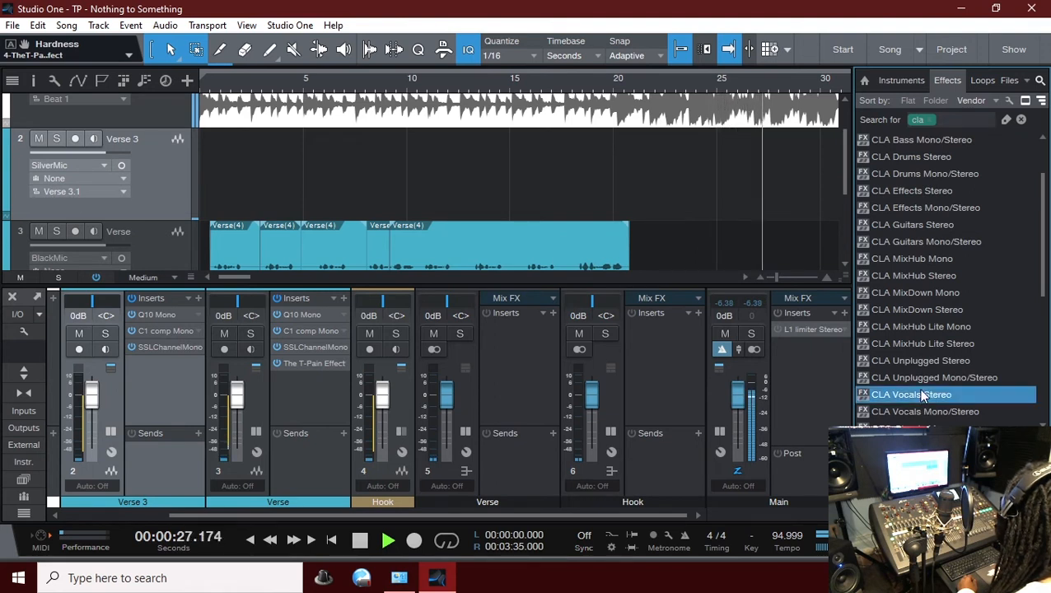
pyautogui.moveTo(920, 418); pyautogui.dragTo(499, 391)
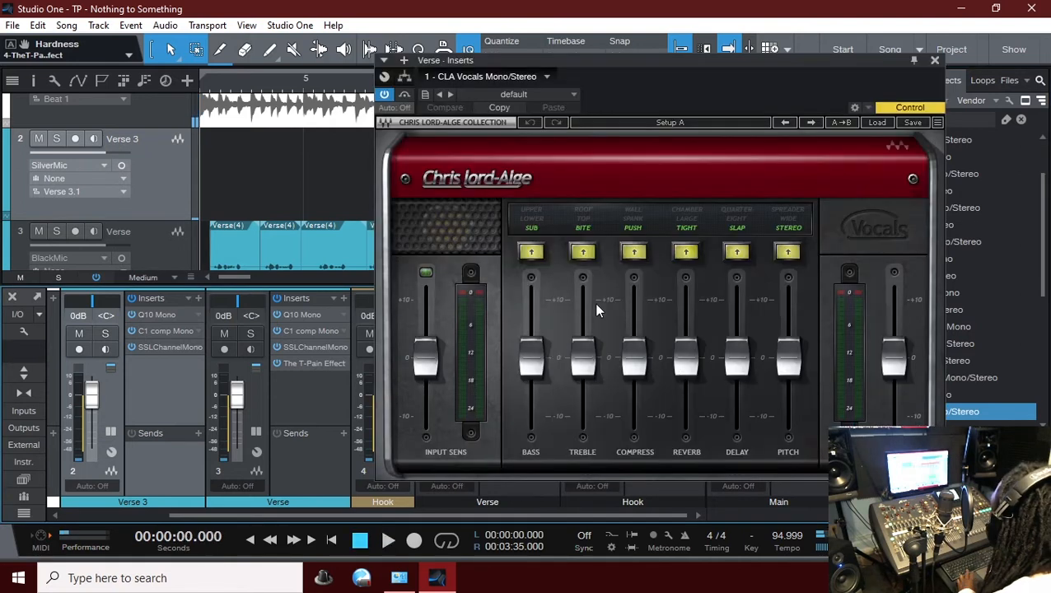
# During playback, set bass to Lower and reduced, treble to Top and slightly raised, Compress to 2.8, and input sensitivity to -1.7 dB.
pyautogui.press('space')
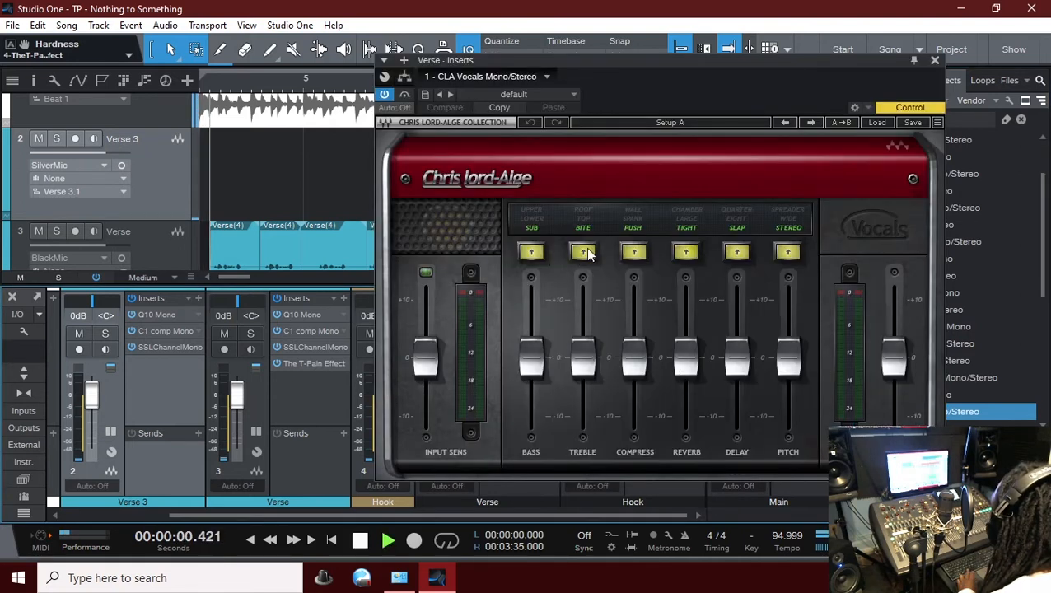
pyautogui.click(535, 256)
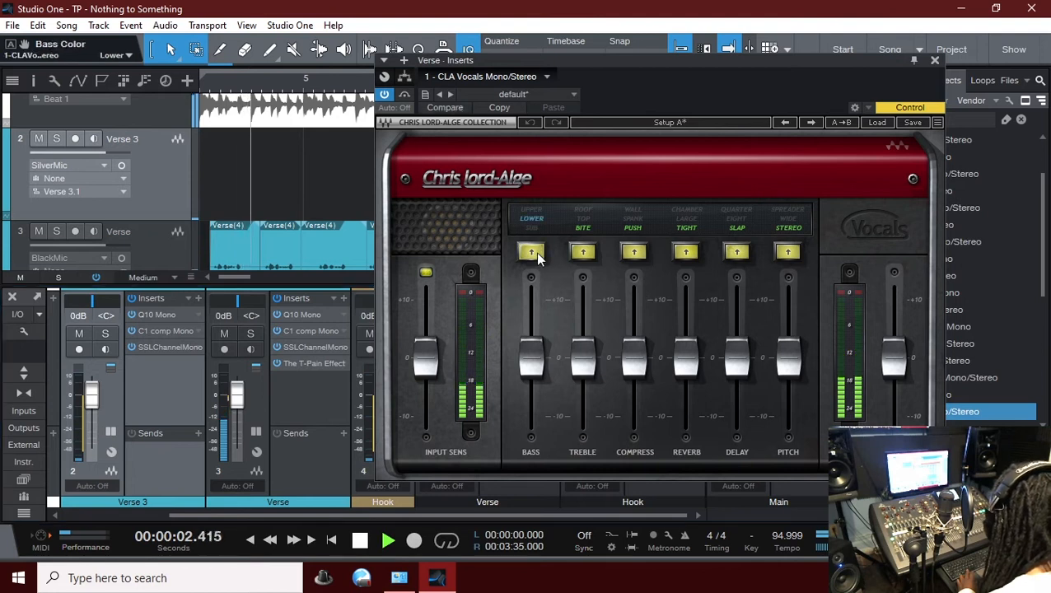
pyautogui.moveTo(531, 364); pyautogui.dragTo(634, 340)
pyautogui.click(582, 251)
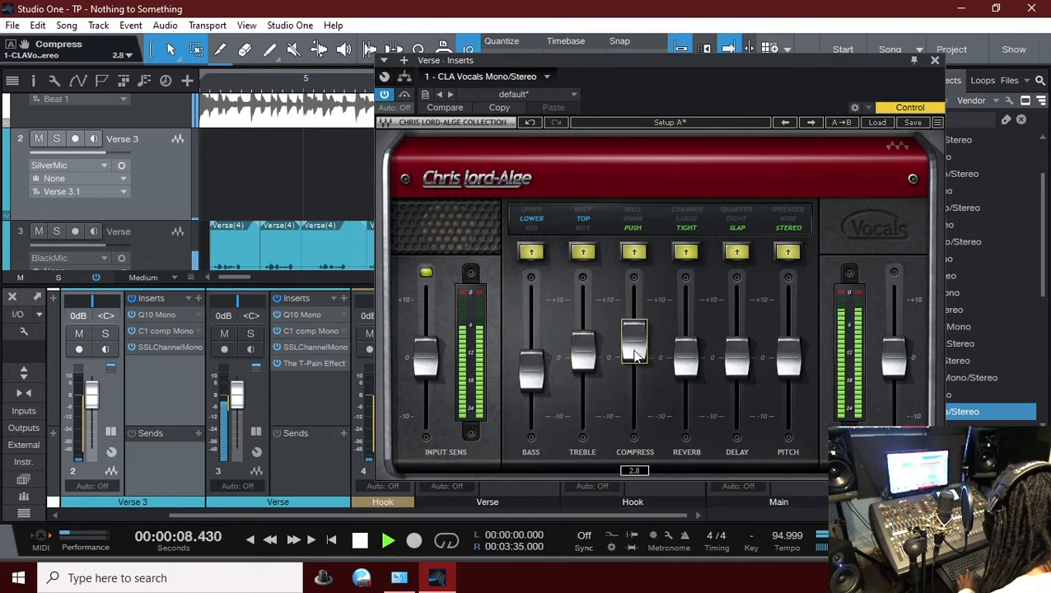
pyautogui.moveTo(425, 356); pyautogui.dragTo(425, 367)
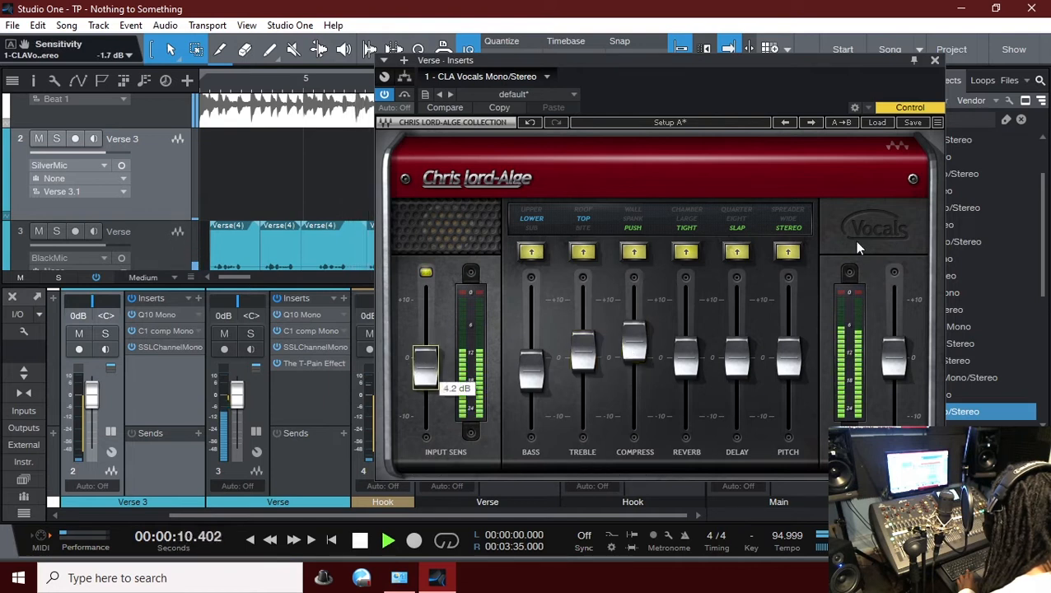
# Set the reverb to Chamber at -8.2, the pitch to Wide with a lowered level, and the output to -1.6 dB.
pyautogui.click(685, 251)
pyautogui.moveTo(685, 357); pyautogui.dragTo(685, 404)
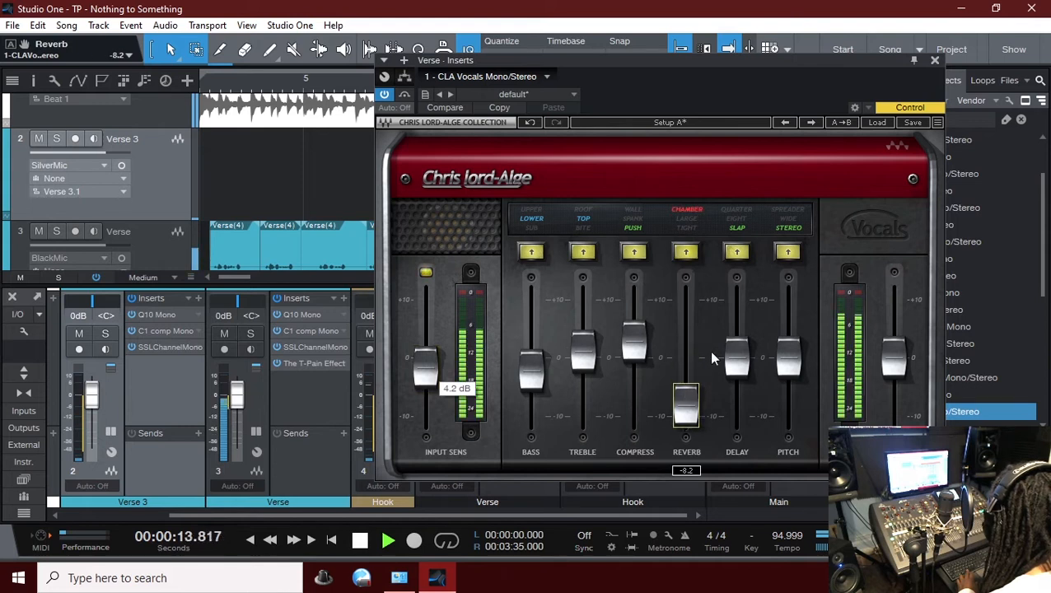
pyautogui.click(793, 255)
pyautogui.moveTo(788, 359); pyautogui.dragTo(788, 387)
pyautogui.moveTo(893, 357); pyautogui.dragTo(894, 367)
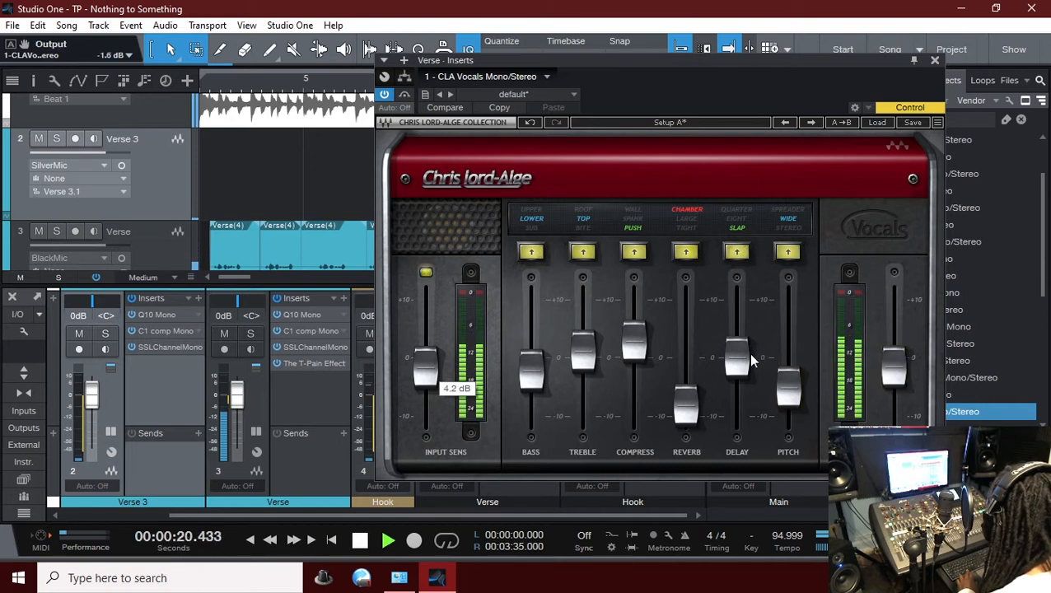
# Try the Quarter delay at 3.1 and replay the verse from near the start.
pyautogui.press('space')
pyautogui.click(737, 255)
pyautogui.press('space')
pyautogui.moveTo(738, 359); pyautogui.dragTo(739, 342)
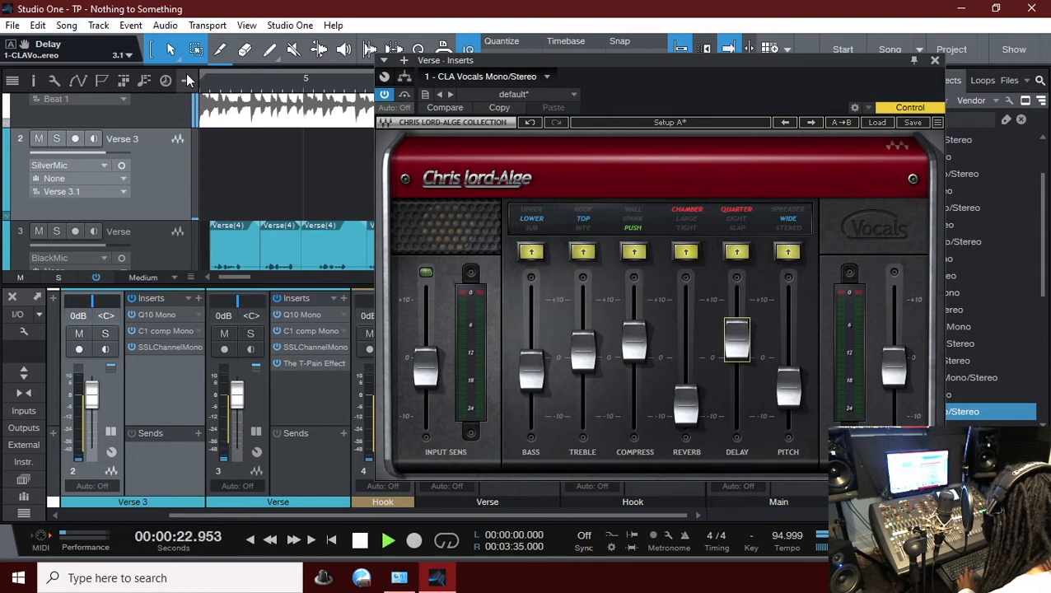
pyautogui.click(221, 83)
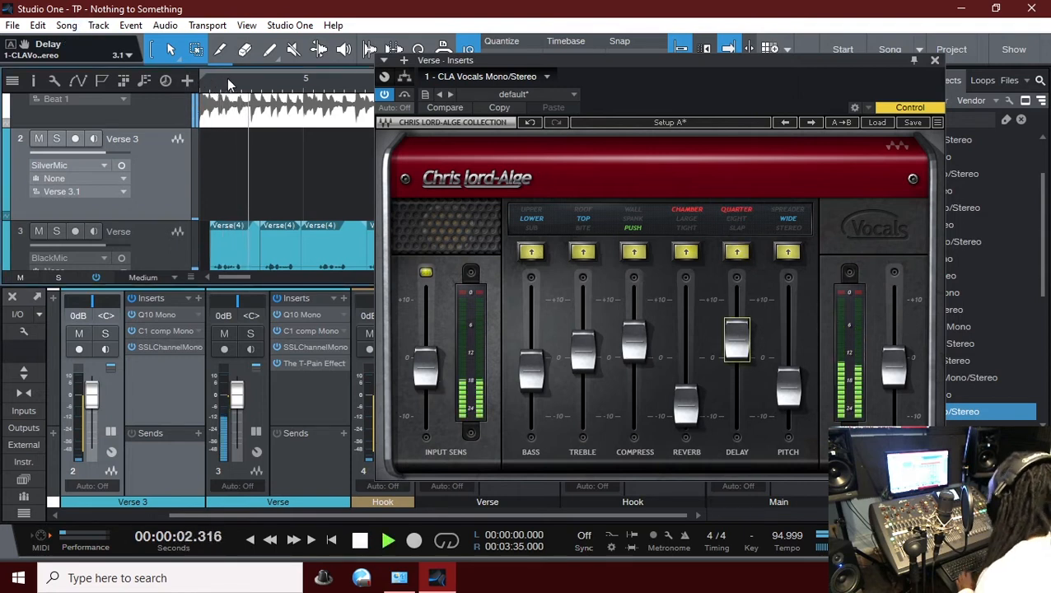
# Rebalance the CLA Vocals levels: raise the delay, lower the reverb slightly, and set Compress to 3.0 and Bass to -1.4.
pyautogui.moveTo(738, 358); pyautogui.dragTo(738, 337)
pyautogui.moveTo(695, 396); pyautogui.dragTo(694, 405)
pyautogui.moveTo(634, 358); pyautogui.dragTo(634, 353)
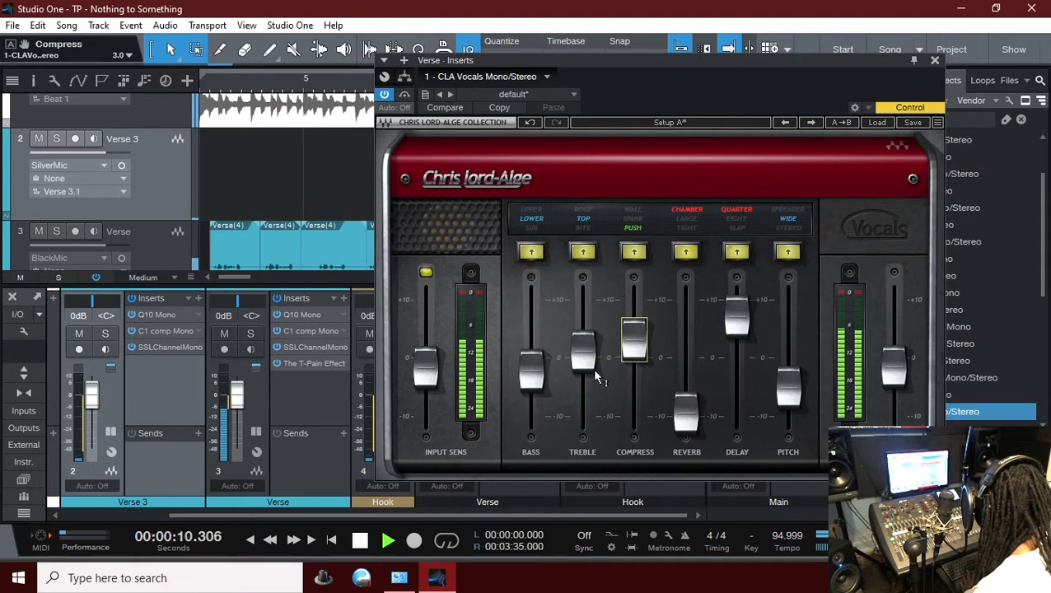
pyautogui.moveTo(531, 372); pyautogui.dragTo(531, 364)
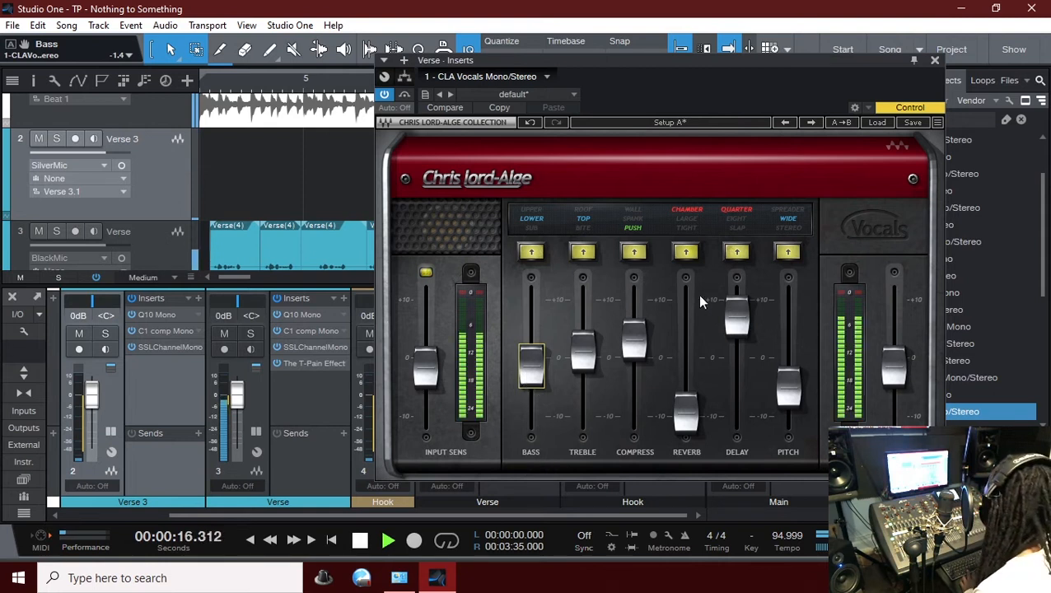
# Set the CLA Vocals delay to Slap at -2.1 and close the plug-in window.
pyautogui.moveTo(737, 317); pyautogui.dragTo(737, 370)
pyautogui.click(737, 251)
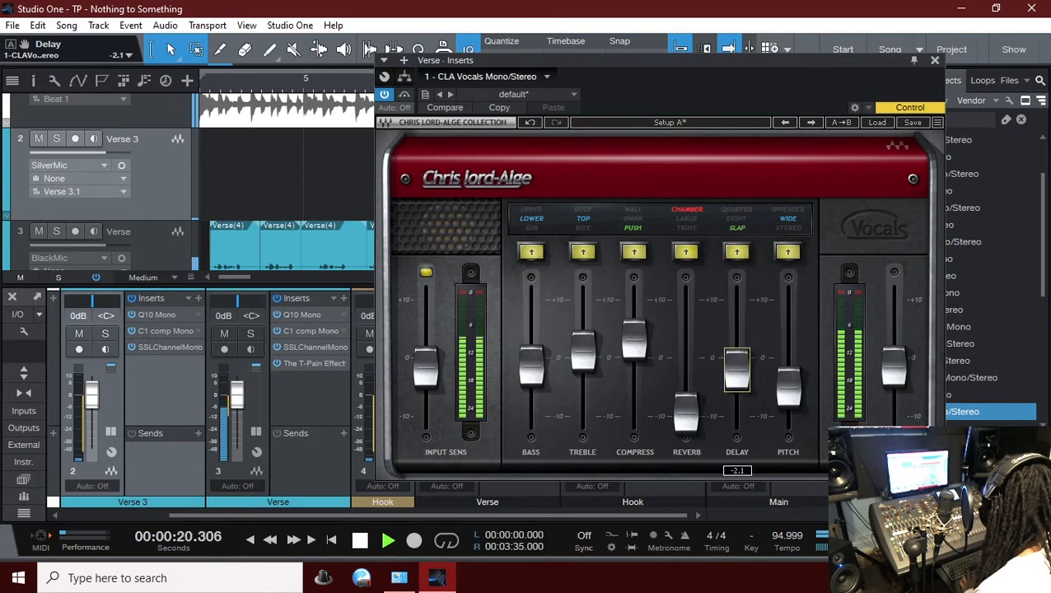
pyautogui.click(934, 60)
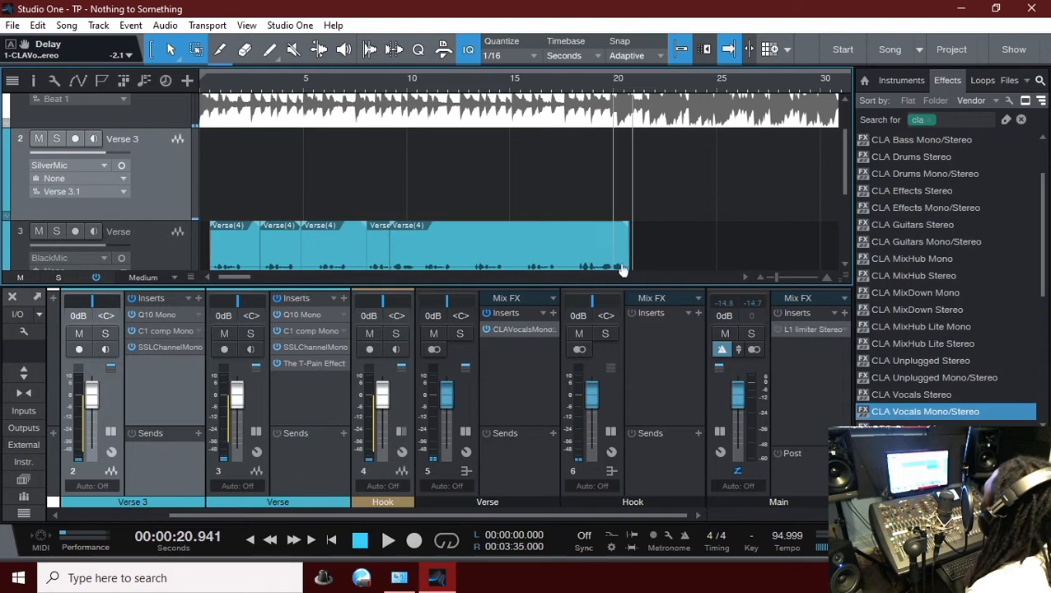
# Review the CLA Vocals settings on the Verse bus and replay the opening of the verse.
pyautogui.scroll(-2, 371, 210)
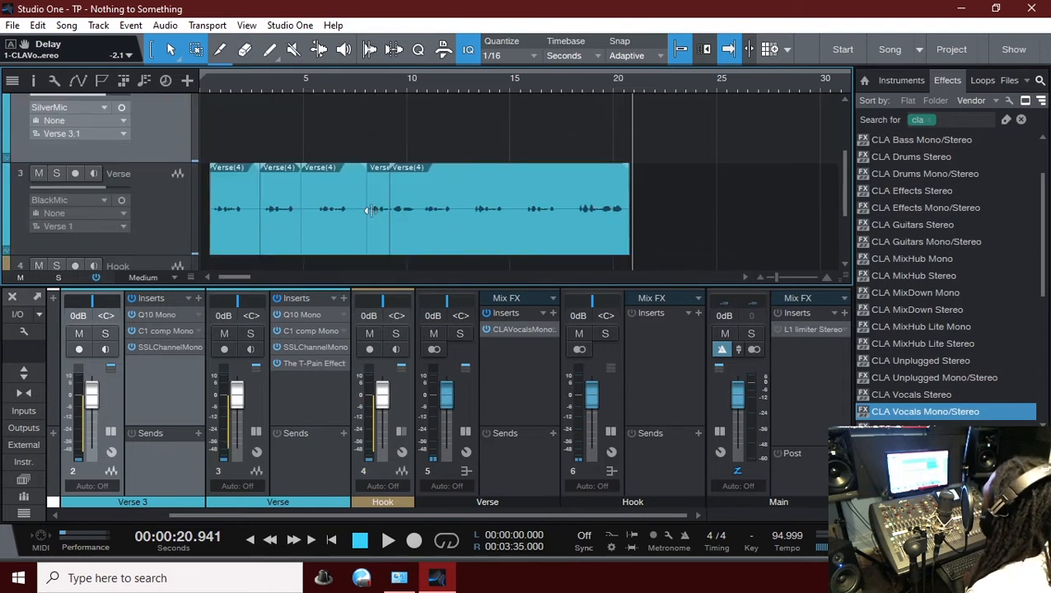
pyautogui.click(526, 329)
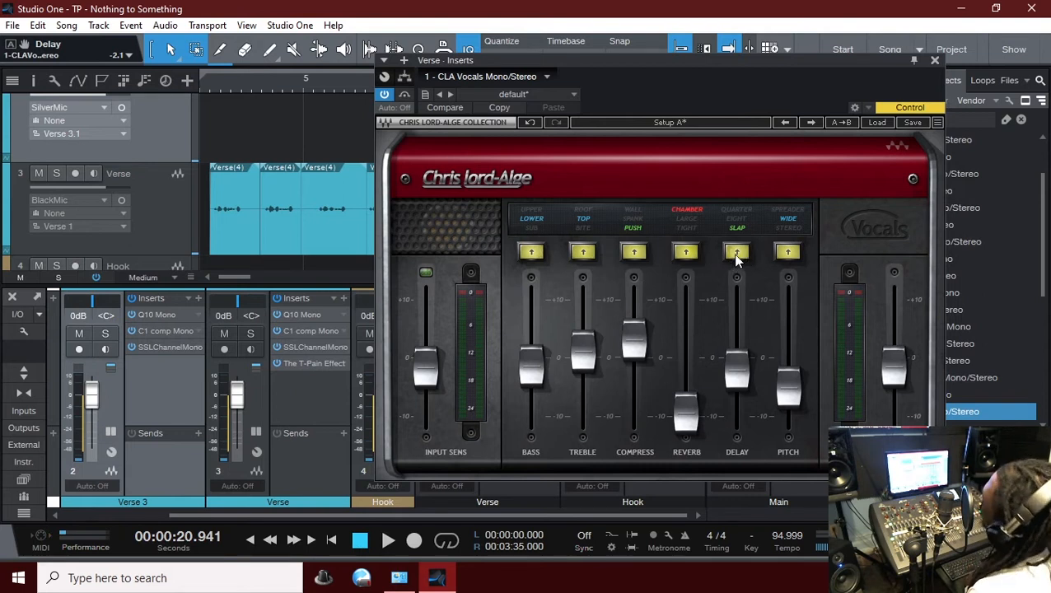
pyautogui.click(933, 60)
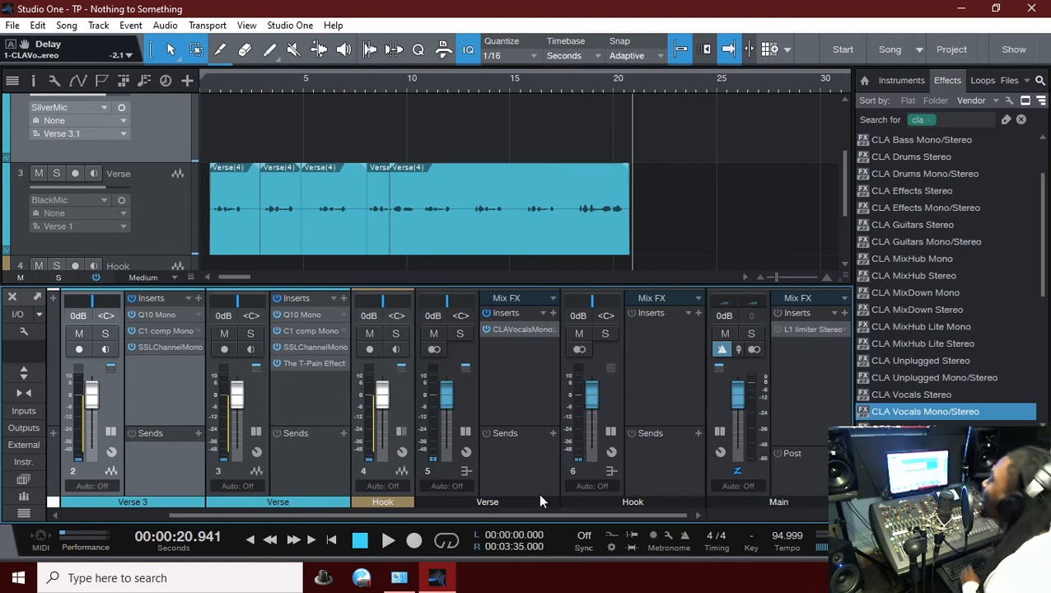
pyautogui.click(206, 86)
pyautogui.press('space')
pyautogui.press('space')
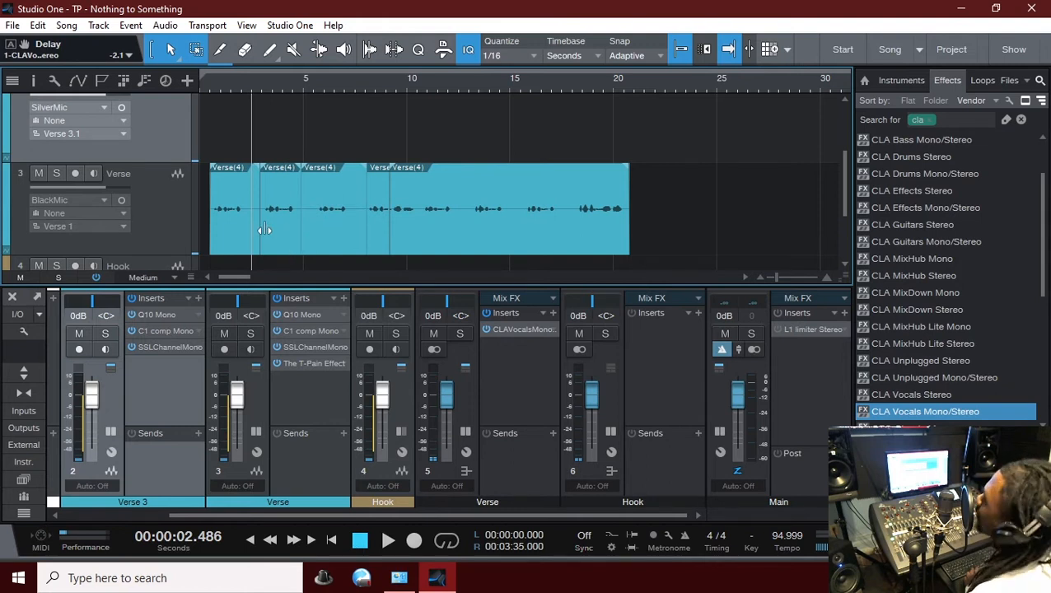
# Try searching the effects for "h delay" and clear the search.
pyautogui.click(1021, 120)
pyautogui.write('h delay')
pyautogui.press('Return')
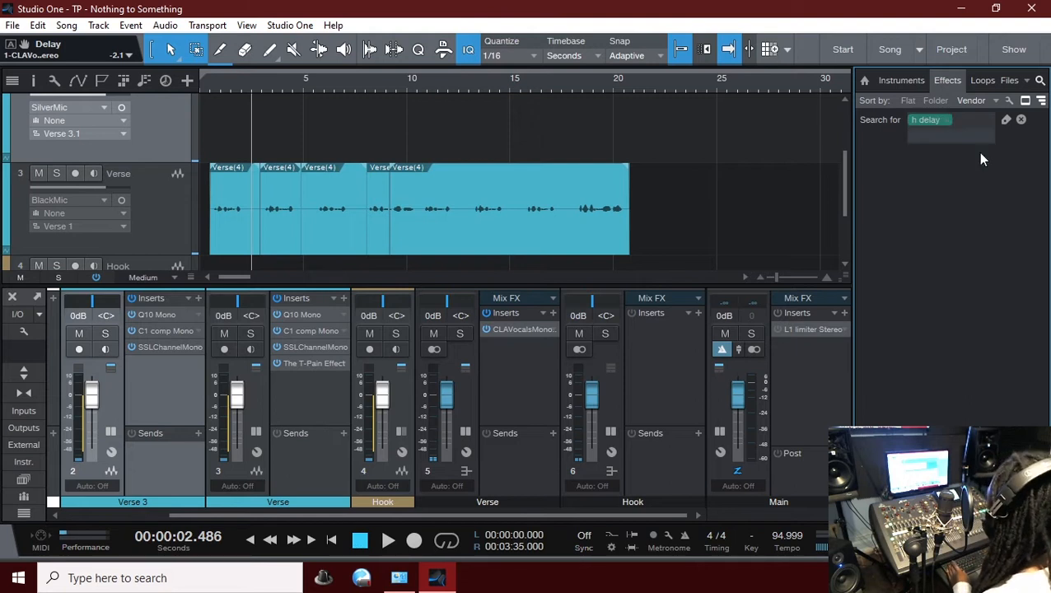
pyautogui.click(948, 119)
pyautogui.press('a')
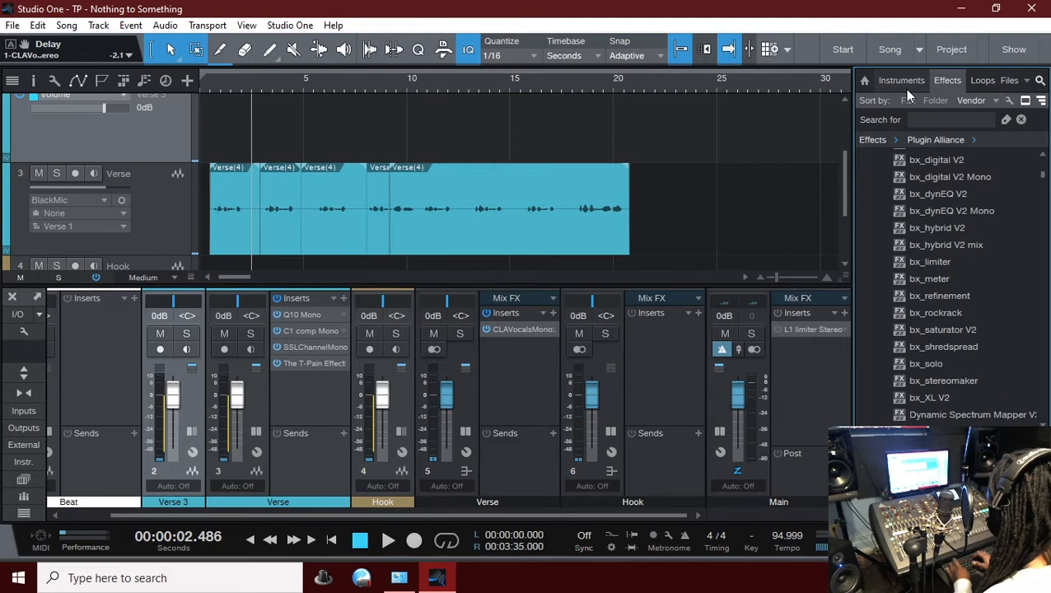
# Search the effects for "h-de" and add H-Delay Stereo as a send effect on the Verse track.
pyautogui.click(958, 120)
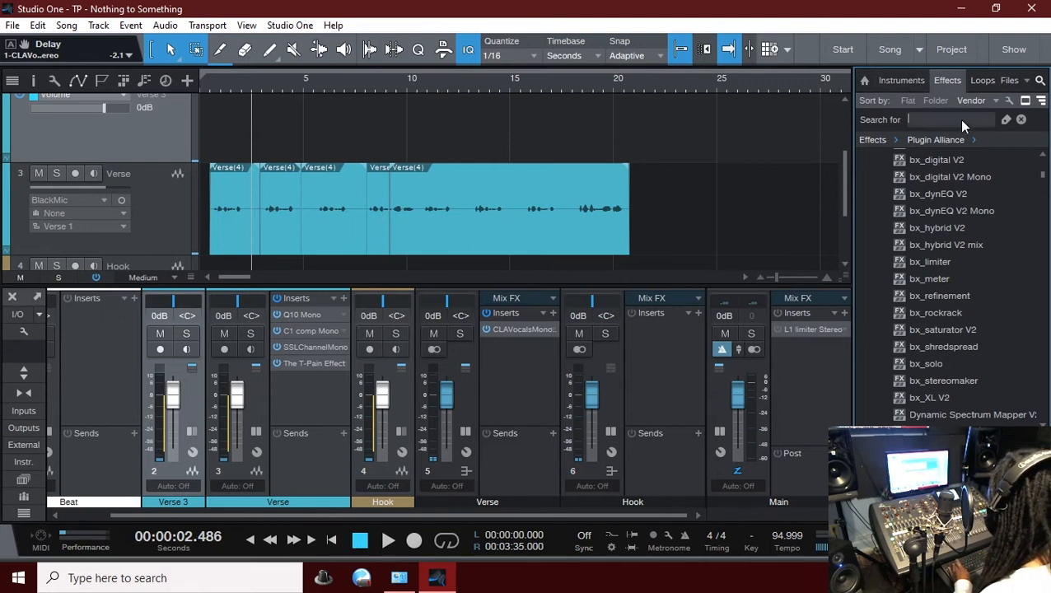
pyautogui.write('h-de')
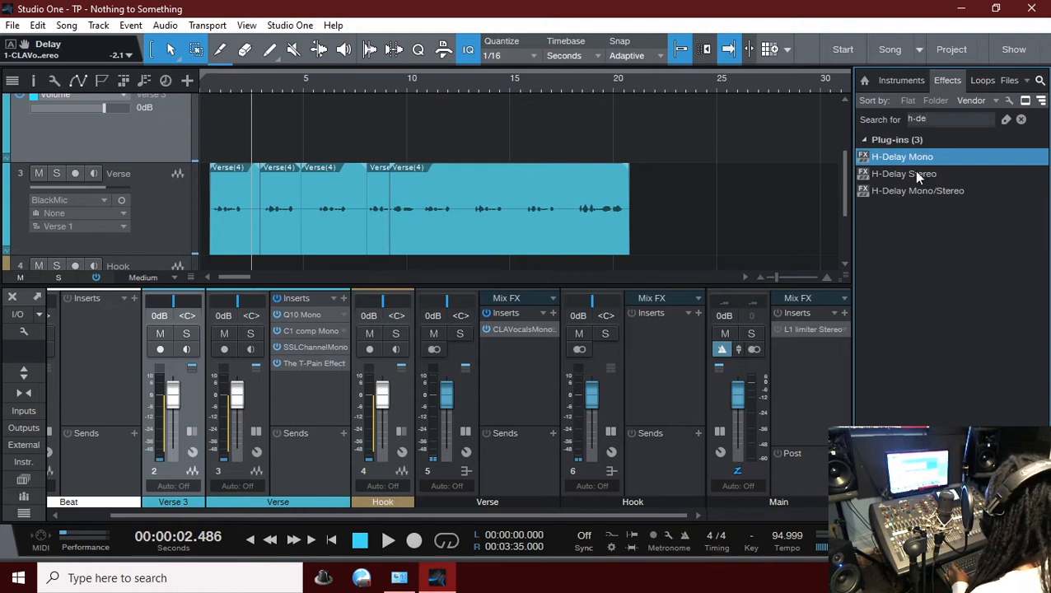
pyautogui.moveTo(915, 175); pyautogui.dragTo(291, 452)
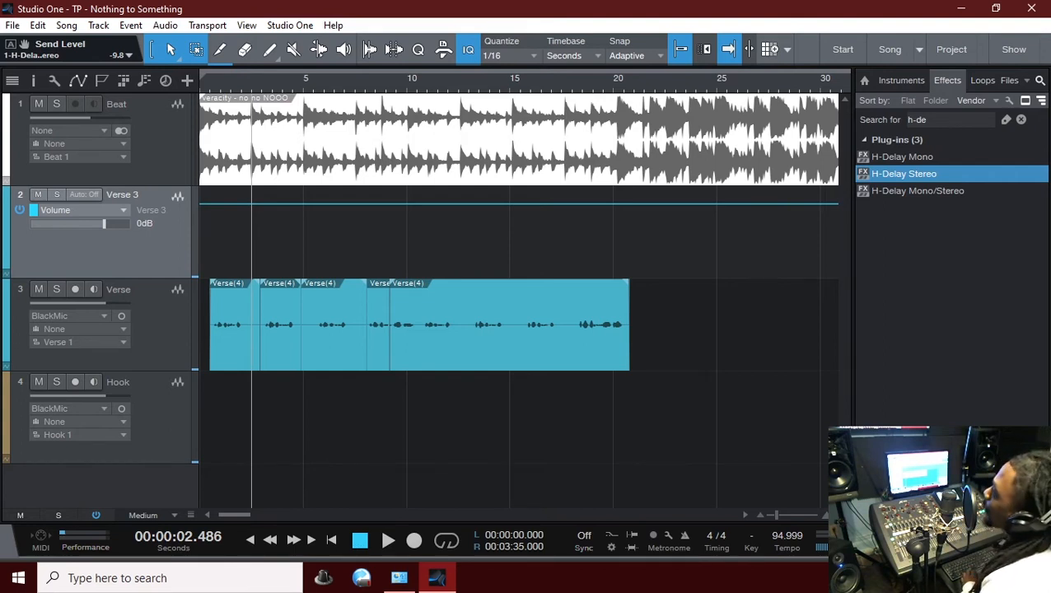
# Show the mixing console and play the song from the start with the verse clips in view.
pyautogui.press('F3')
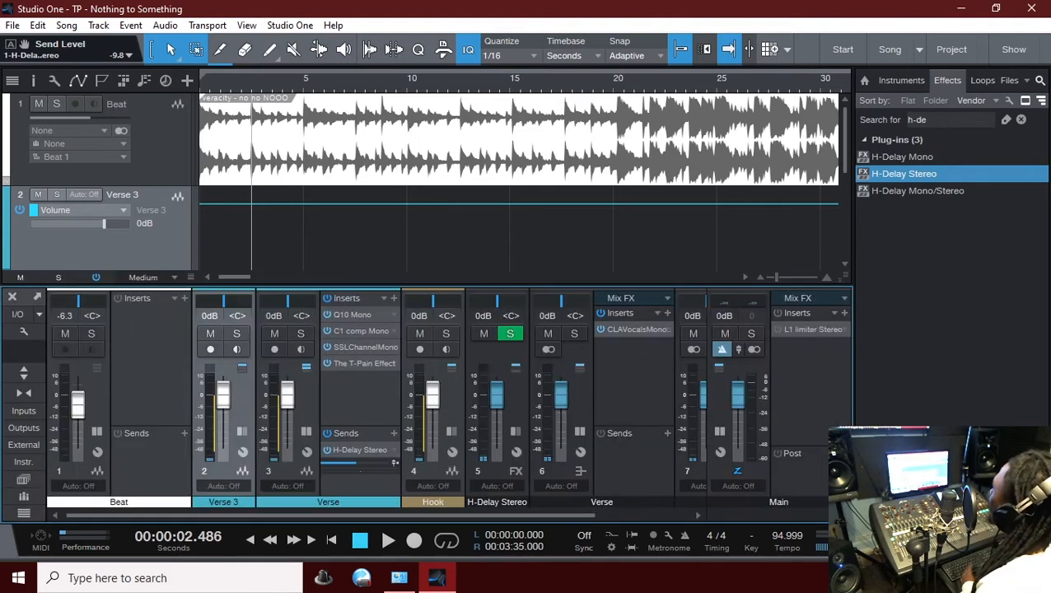
pyautogui.hotkey('alt', 'Tab')
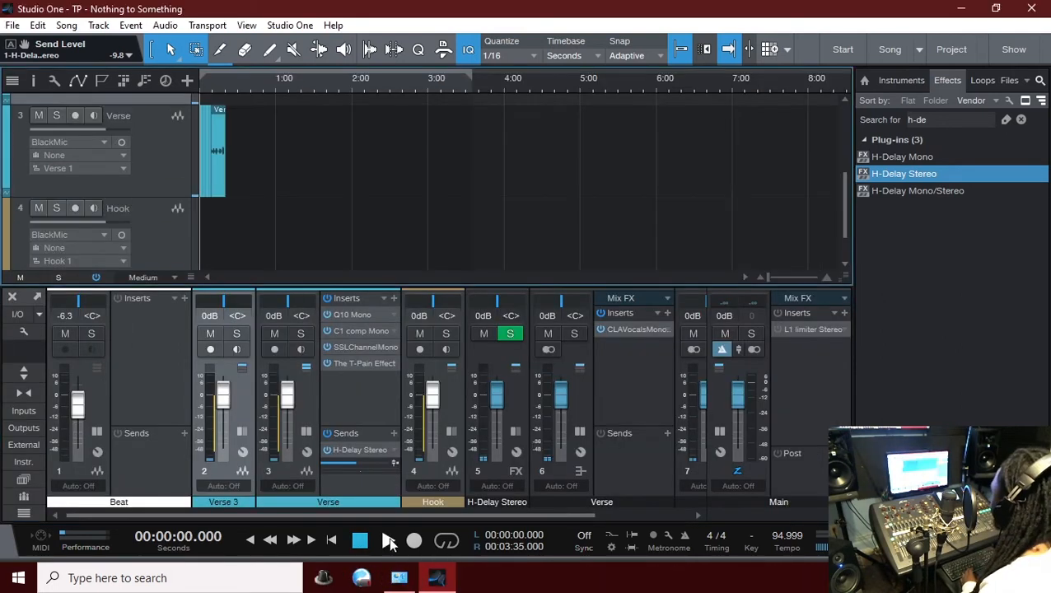
pyautogui.press('space')
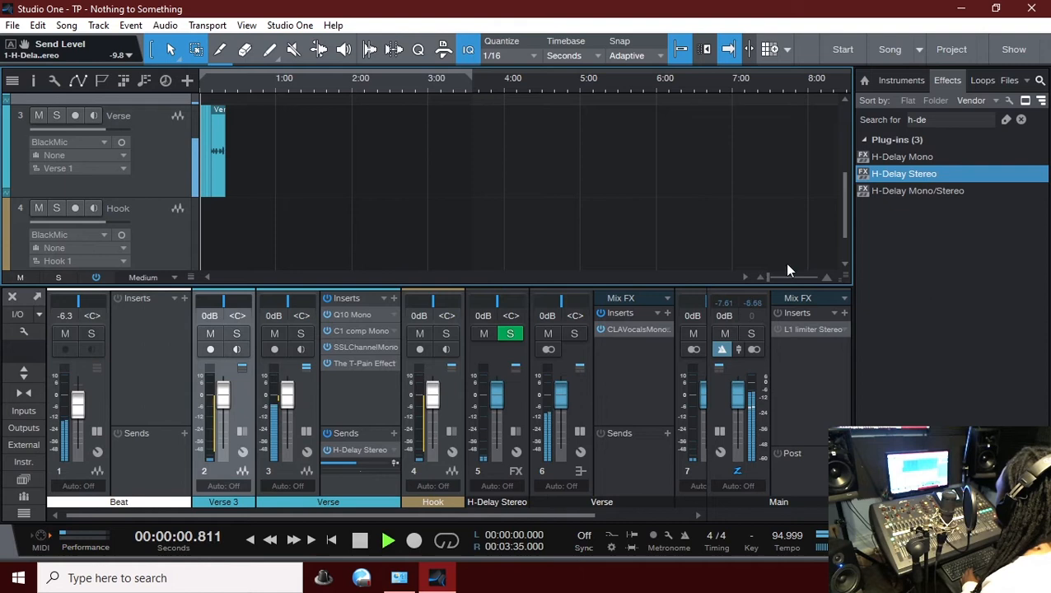
pyautogui.scroll(5, 477, 222)
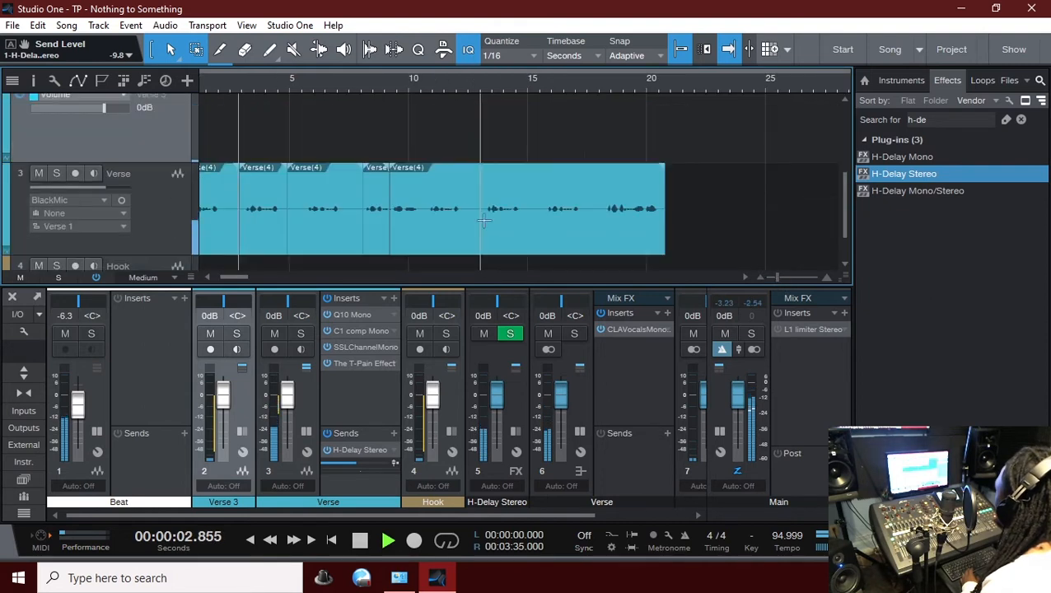
pyautogui.scroll(-2, 444, 221)
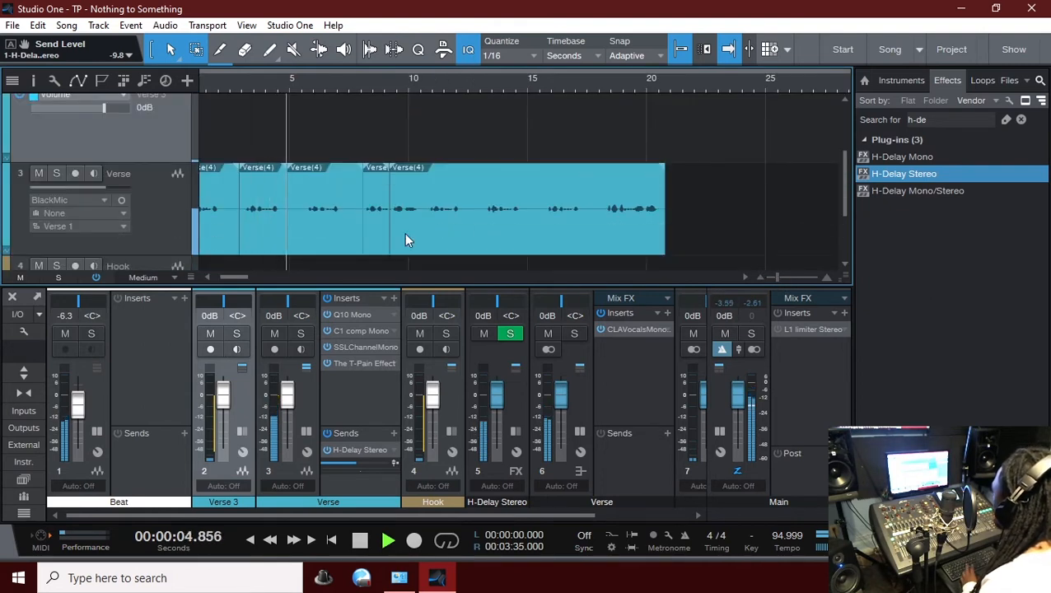
# Configure the Verse send's H-Delay with a 1/4 delay, Analog off, a lowered low-pass and a high-pass of 48 Hz.
pyautogui.click(357, 449)
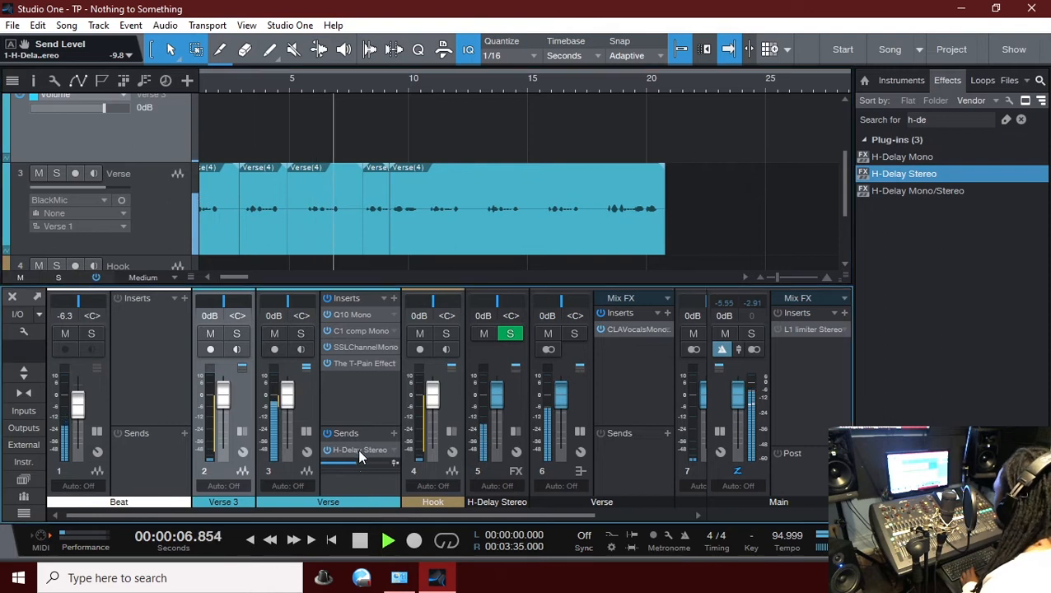
pyautogui.doubleClick(356, 450)
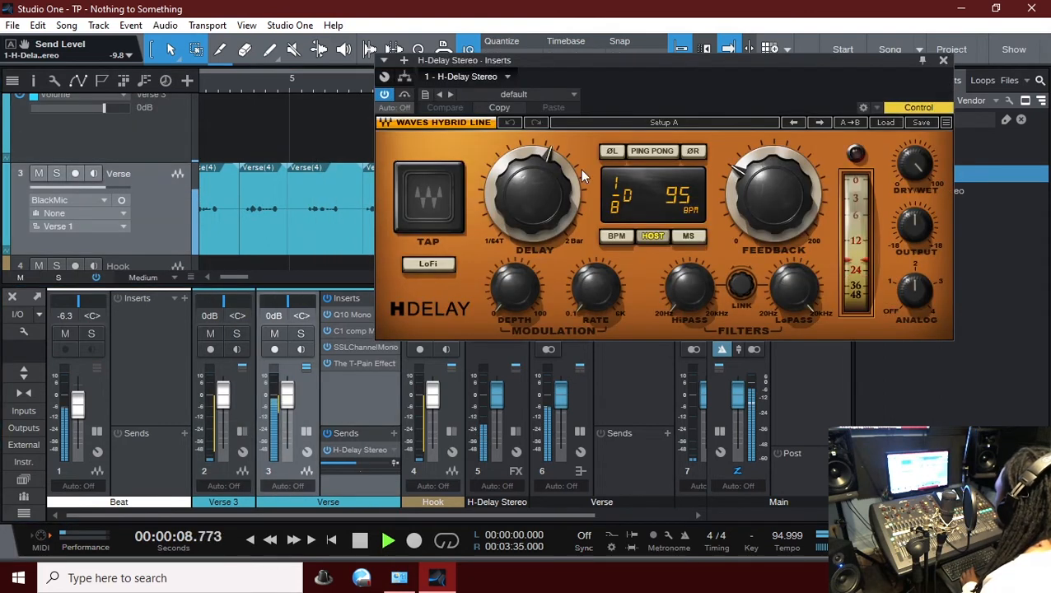
pyautogui.moveTo(533, 214); pyautogui.dragTo(533, 206)
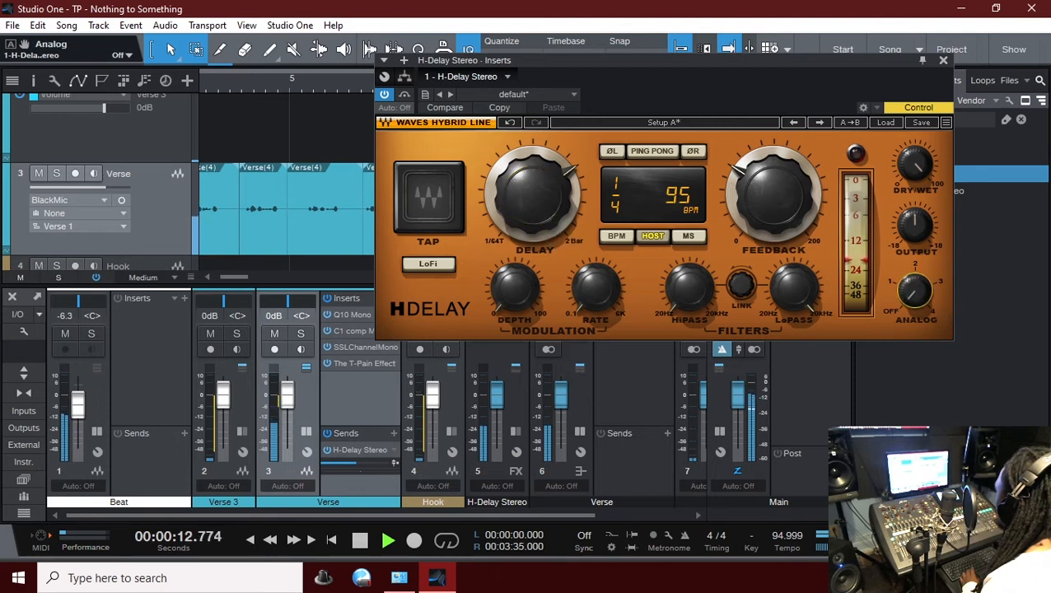
pyautogui.moveTo(799, 305)
pyautogui.mouseDown()
pyautogui.moveTo(799, 328)
pyautogui.moveTo(798, 303)
pyautogui.moveTo(784, 314)
pyautogui.mouseUp()
pyautogui.moveTo(689, 287); pyautogui.dragTo(689, 311)
pyautogui.press('space')
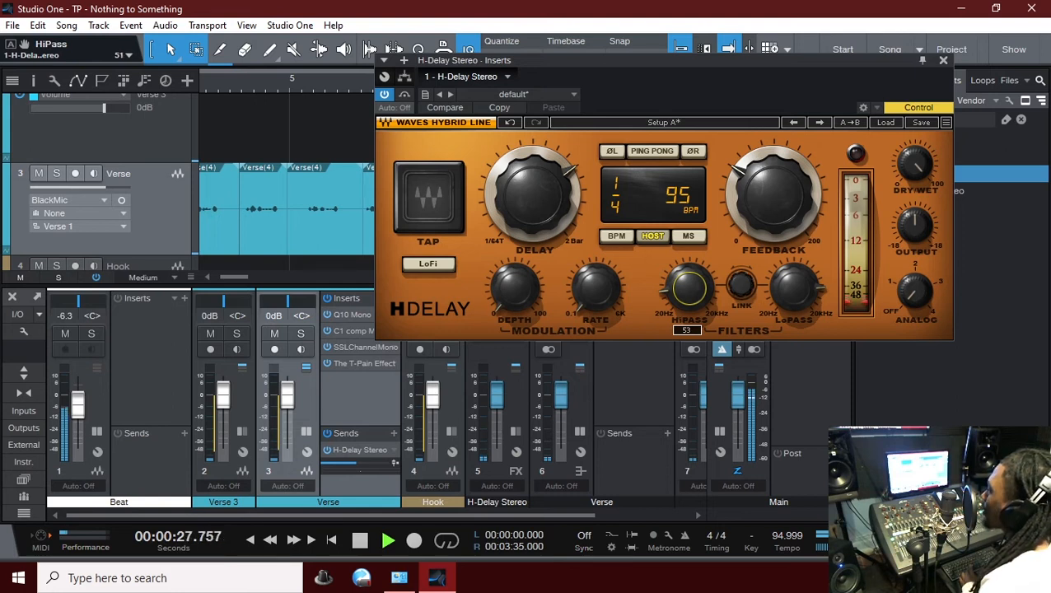
pyautogui.press('space')
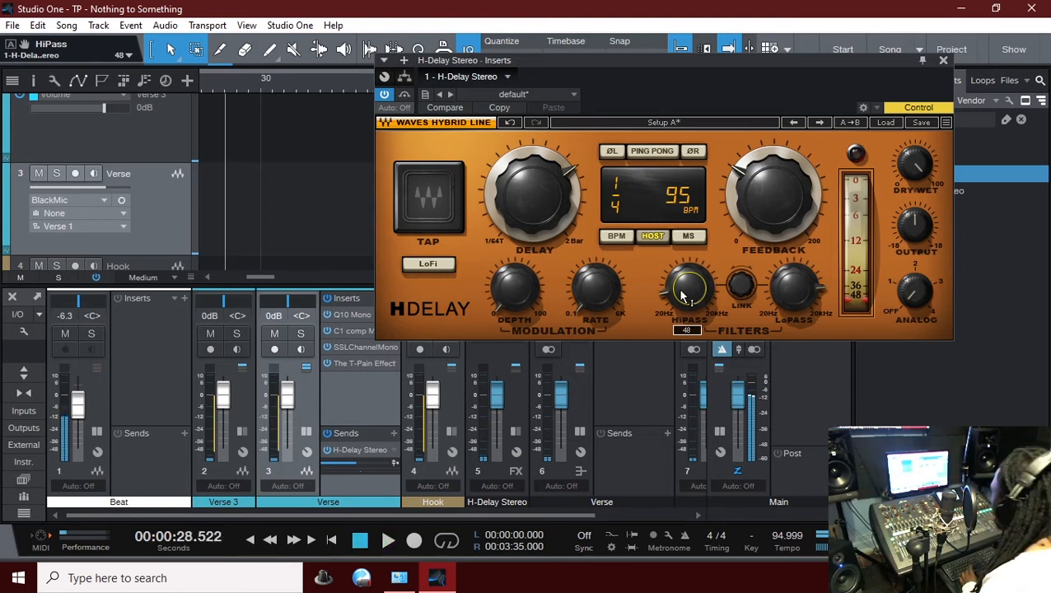
# Replay the song from the start and try H-Delay's Ping Pong mode with phase inversion on both channels.
pyautogui.click(249, 540)
pyautogui.click(388, 539)
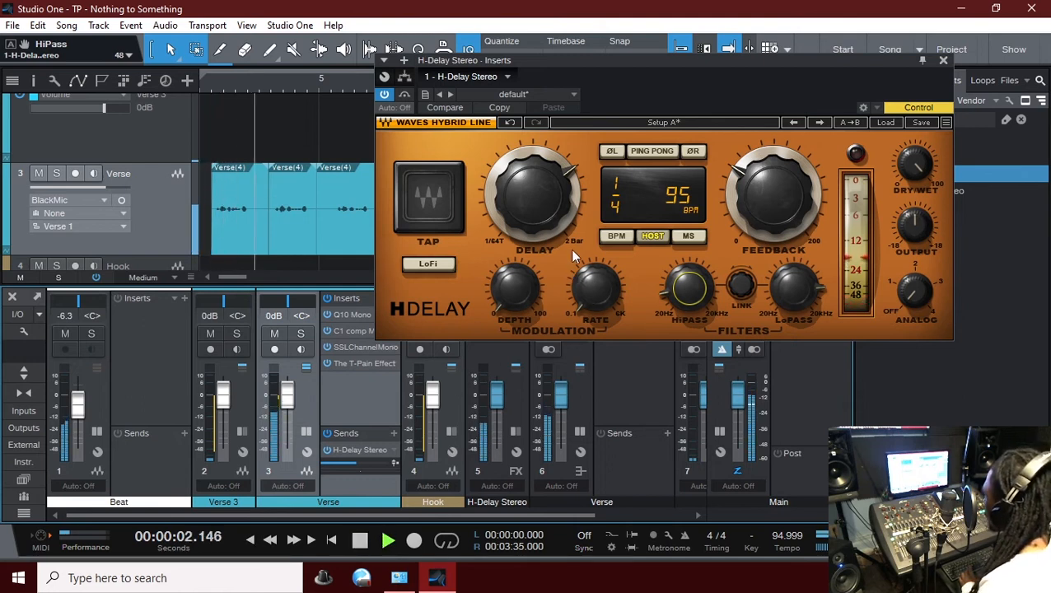
pyautogui.click(650, 152)
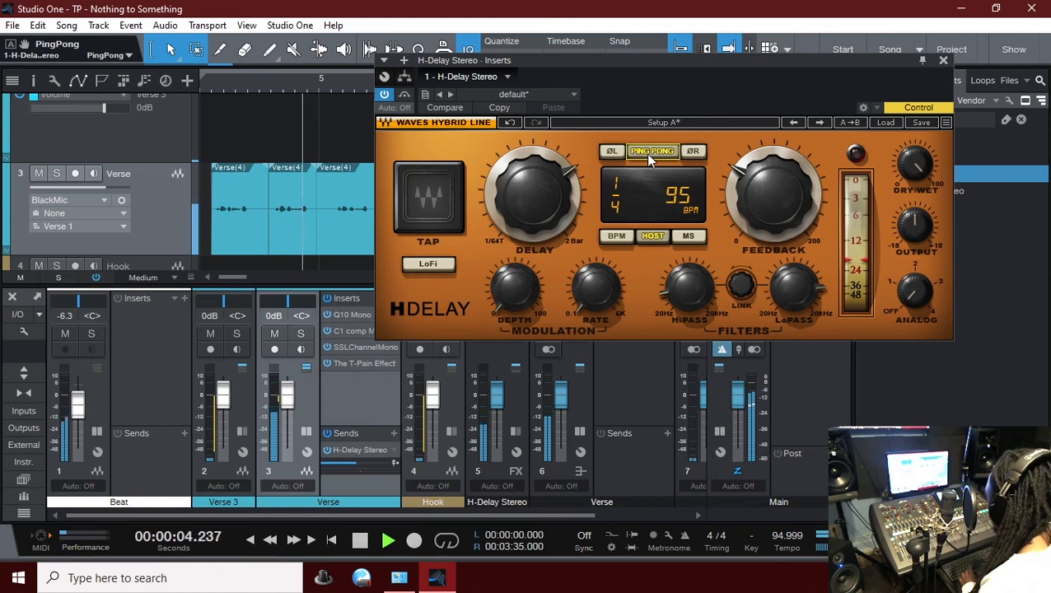
pyautogui.click(690, 155)
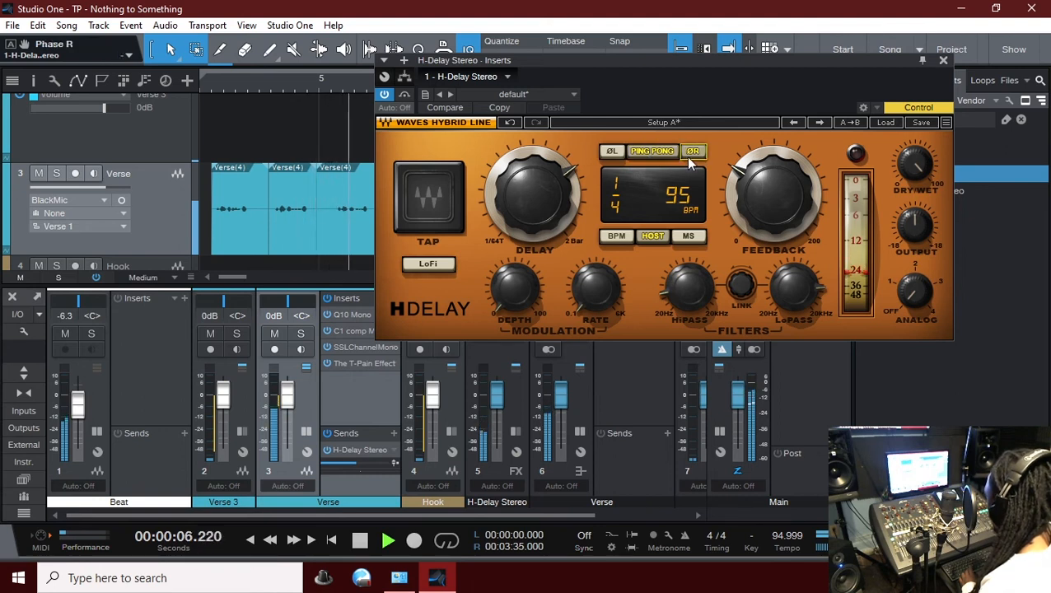
pyautogui.click(613, 153)
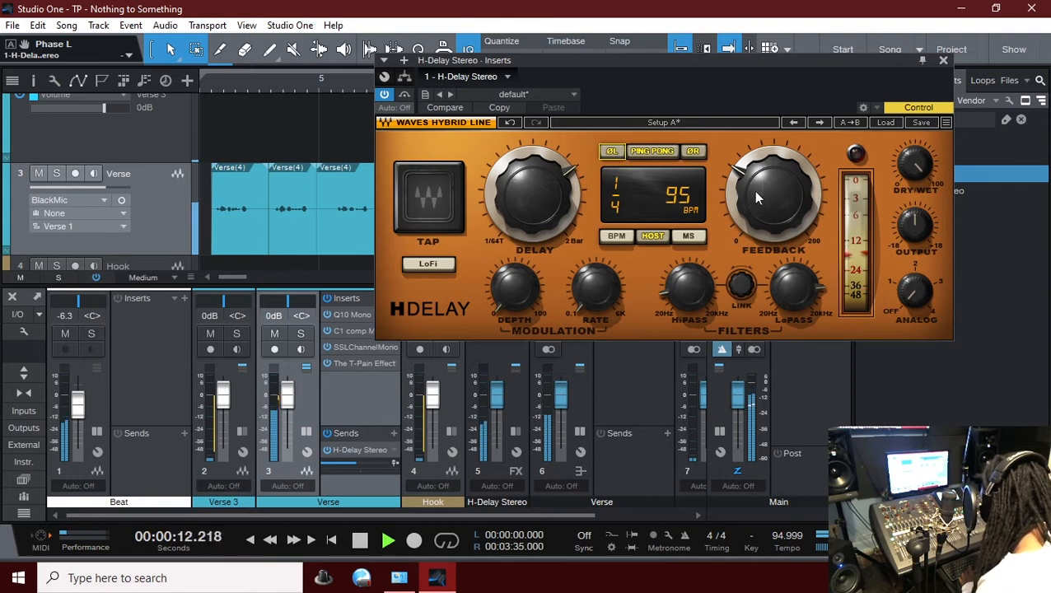
# Set H-Delay's feedback to 41 and turn off Ping Pong and both phase inversions.
pyautogui.moveTo(771, 193); pyautogui.dragTo(771, 204)
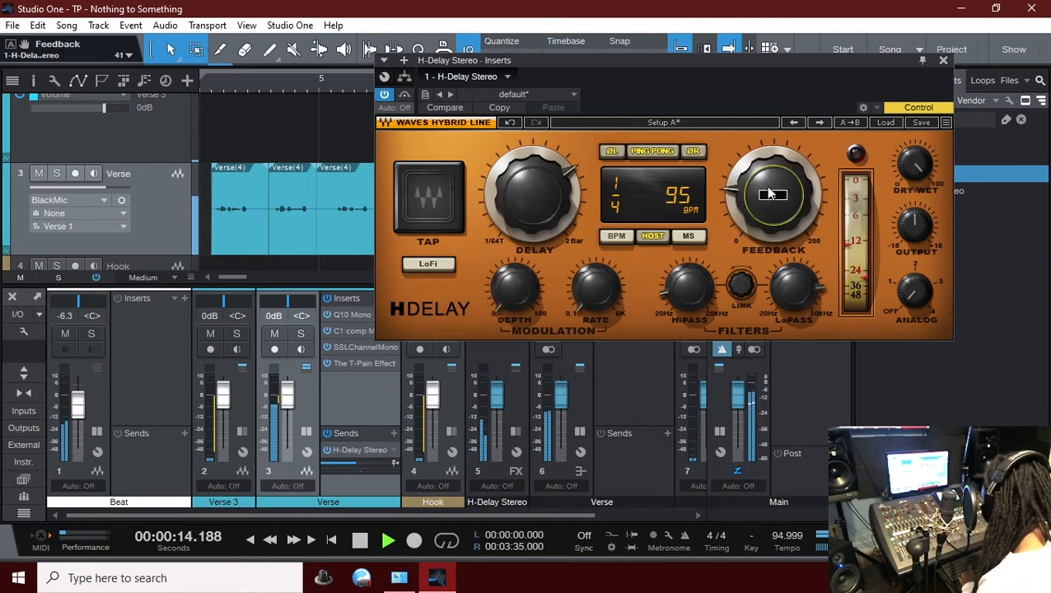
pyautogui.click(657, 154)
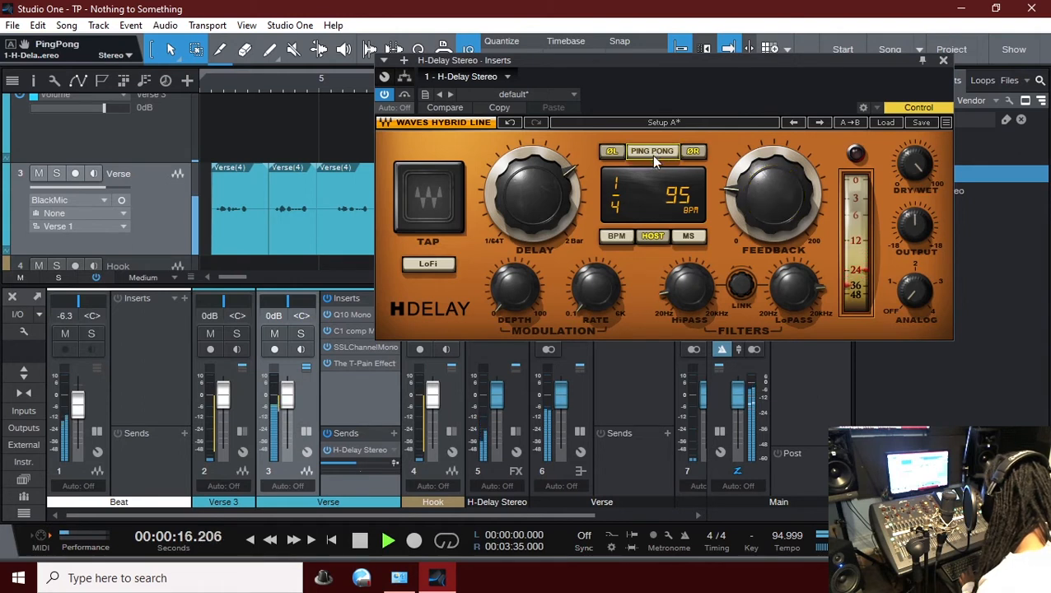
pyautogui.click(613, 155)
pyautogui.click(692, 153)
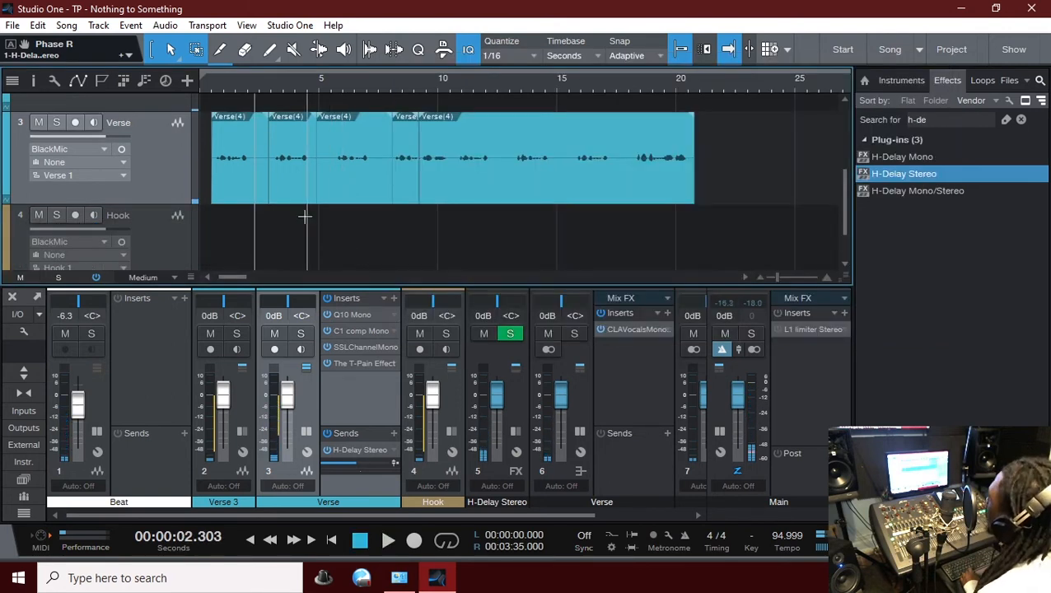
# Open the H-Delay send level automation on the Verse track and lower its envelope to minus infinity from the verse's start.
pyautogui.rightClick(354, 463)
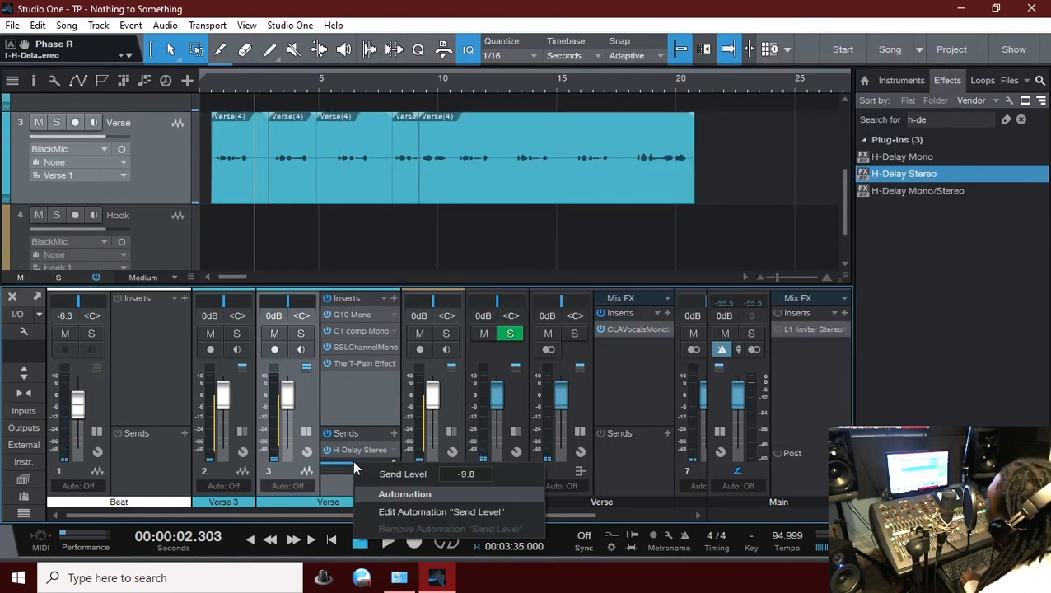
pyautogui.click(392, 512)
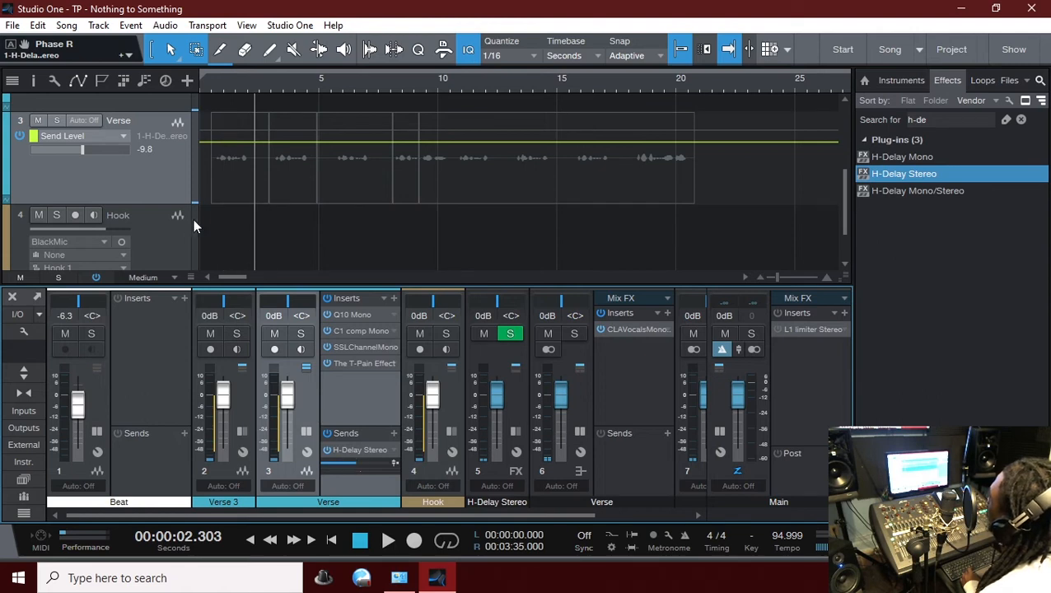
pyautogui.click(218, 148)
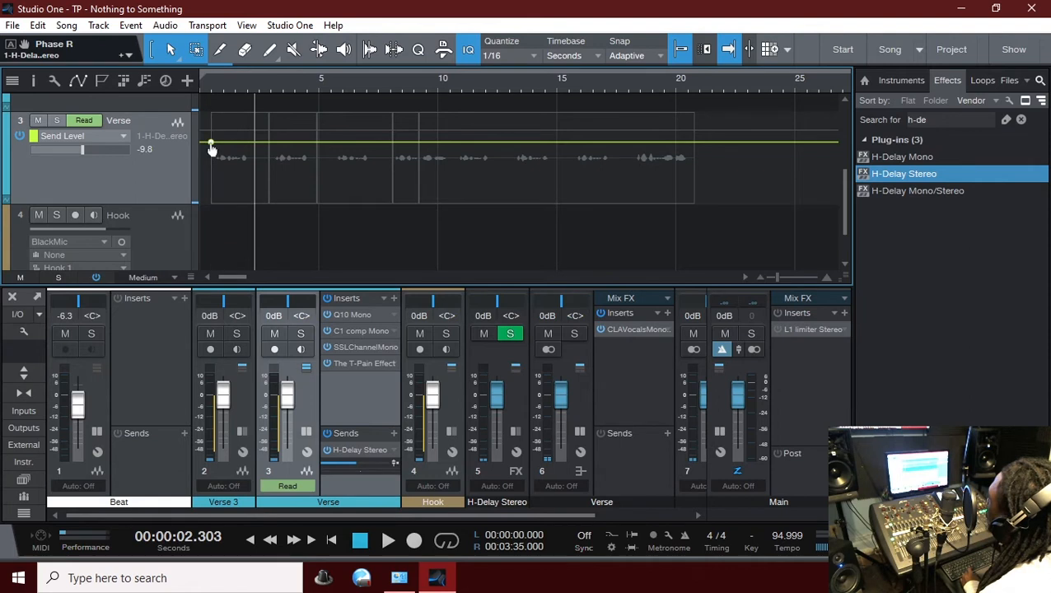
pyautogui.moveTo(211, 149); pyautogui.dragTo(210, 215)
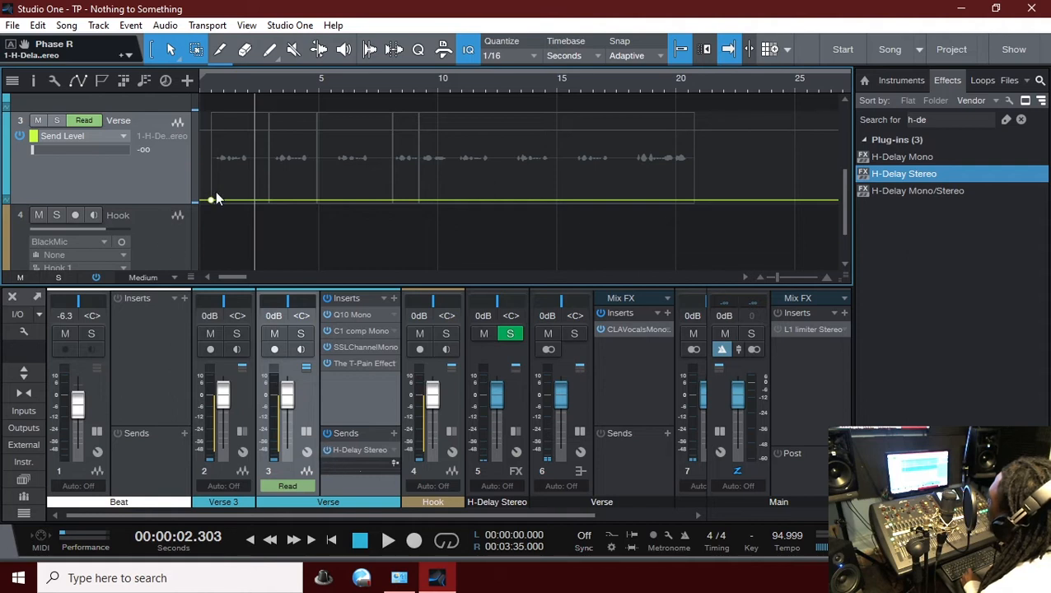
# Step the H-Delay send level automation up to -36.5 at 1.5 seconds and replay the verse opening.
pyautogui.moveTo(216, 206); pyautogui.dragTo(235, 178)
pyautogui.click(257, 205)
pyautogui.press('space')
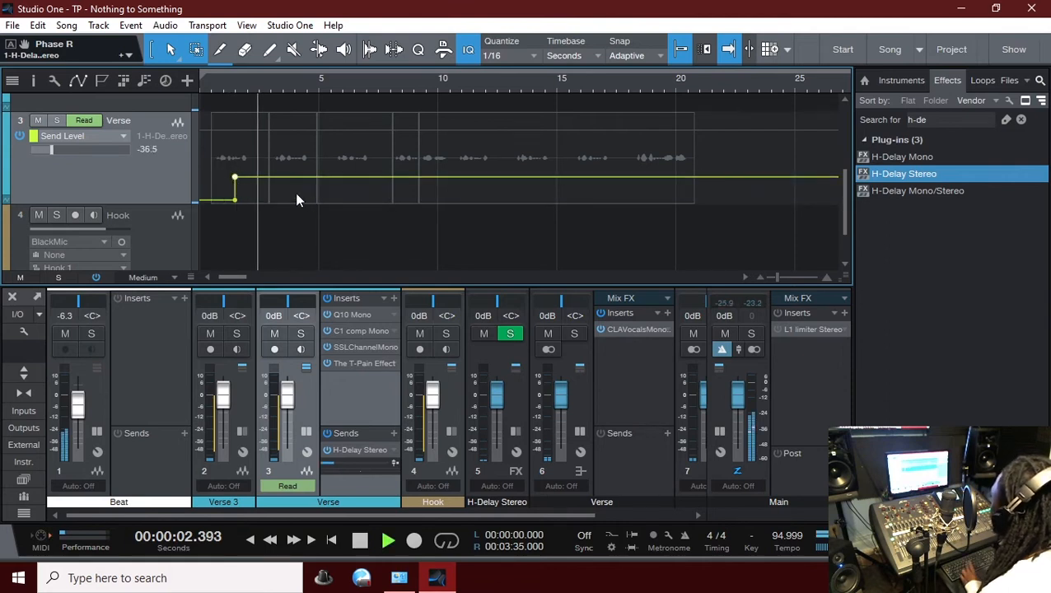
pyautogui.click(220, 84)
pyautogui.press('space')
# Raise the send level automation point at 1.5 seconds to -22.2 and finally -21.0, replaying the verse after each change.
pyautogui.moveTo(235, 177); pyautogui.dragTo(235, 156)
pyautogui.click(226, 81)
pyautogui.press('space')
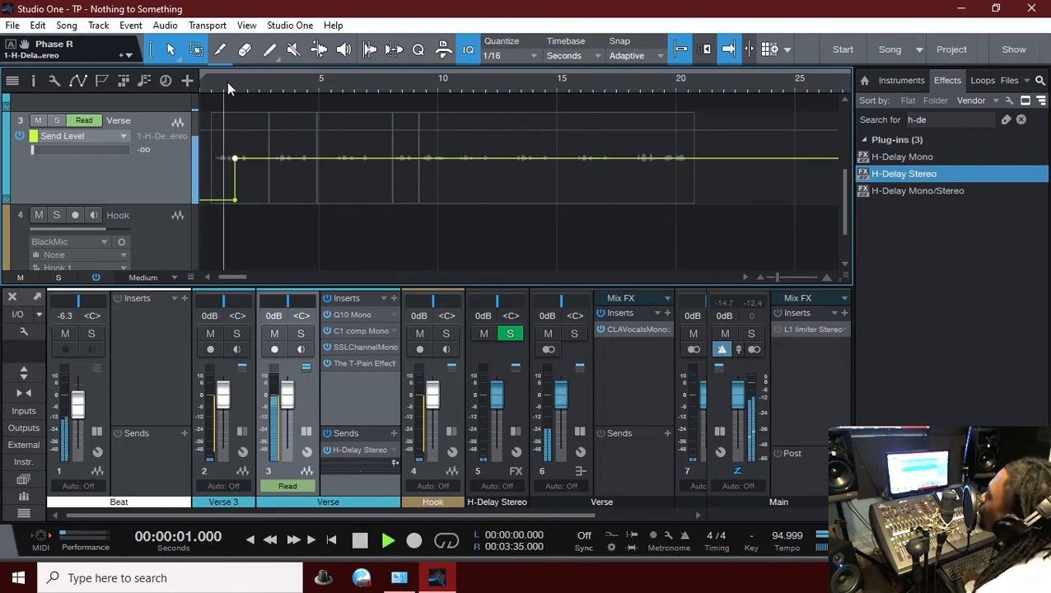
pyautogui.press('space')
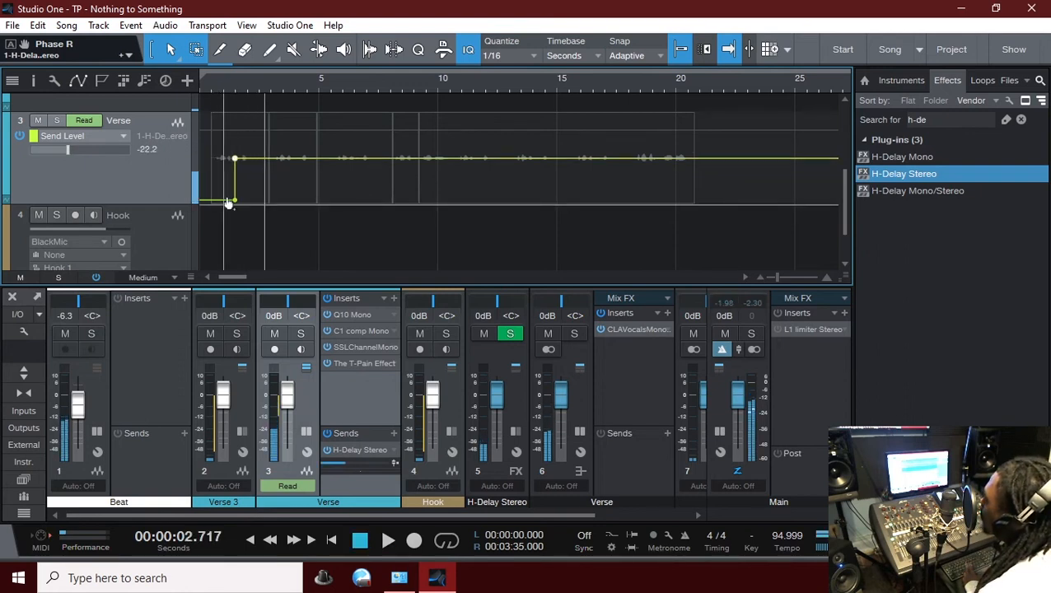
pyautogui.moveTo(236, 164)
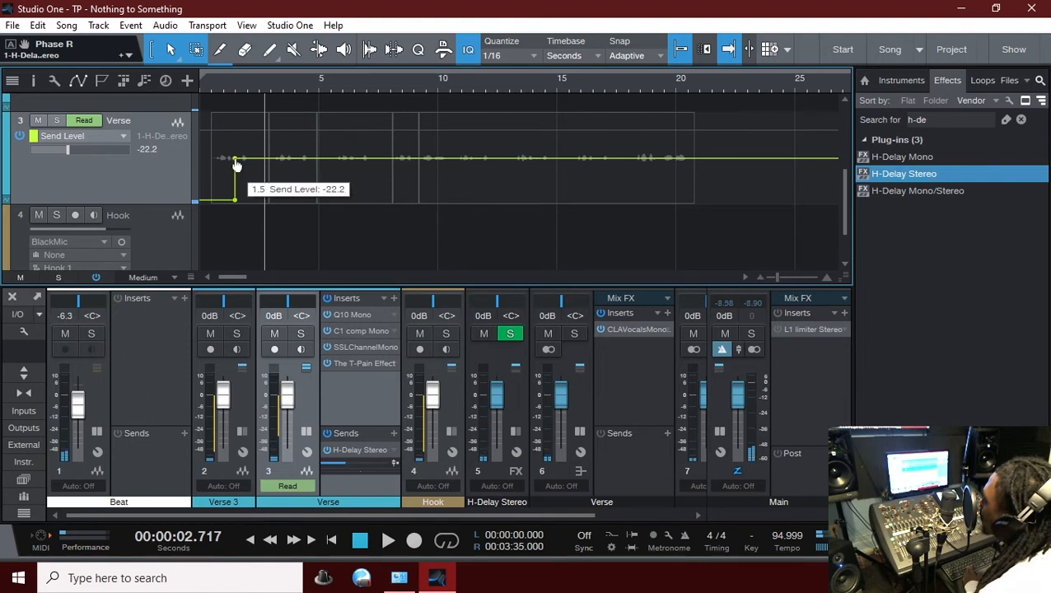
pyautogui.moveTo(235, 162); pyautogui.dragTo(236, 157)
pyautogui.press('space')
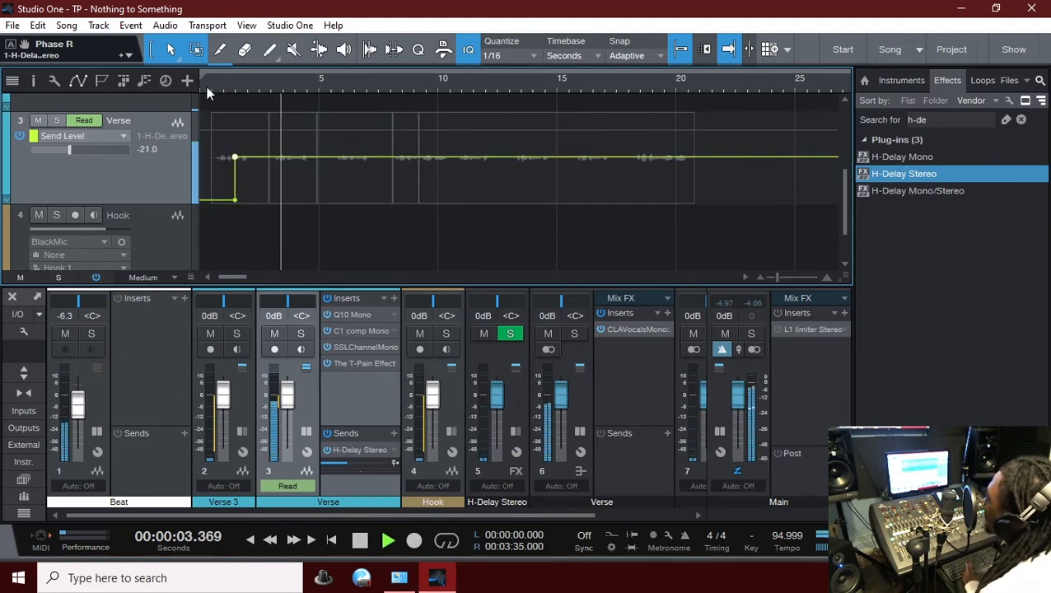
# Replay the verse opening and raise the send level automation point at 1.5 seconds to -12.1.
pyautogui.click(207, 87)
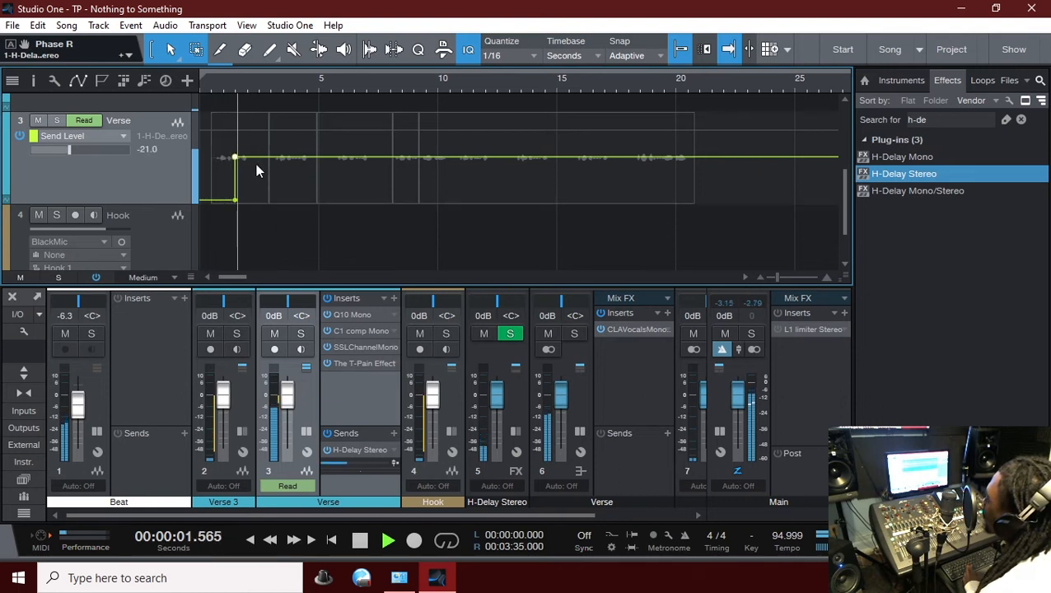
pyautogui.moveTo(236, 160)
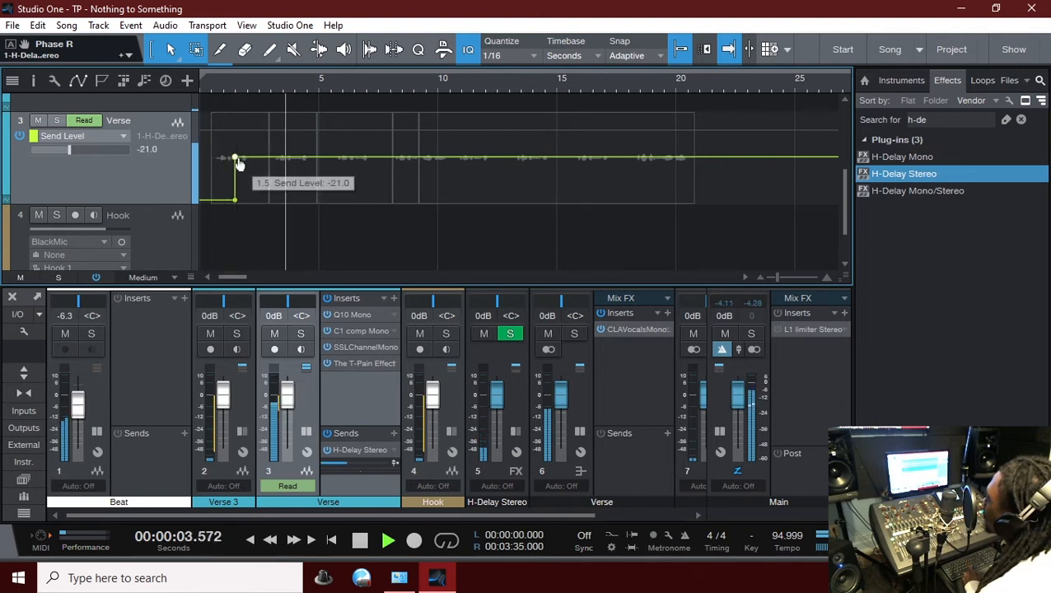
pyautogui.moveTo(236, 161); pyautogui.dragTo(236, 148)
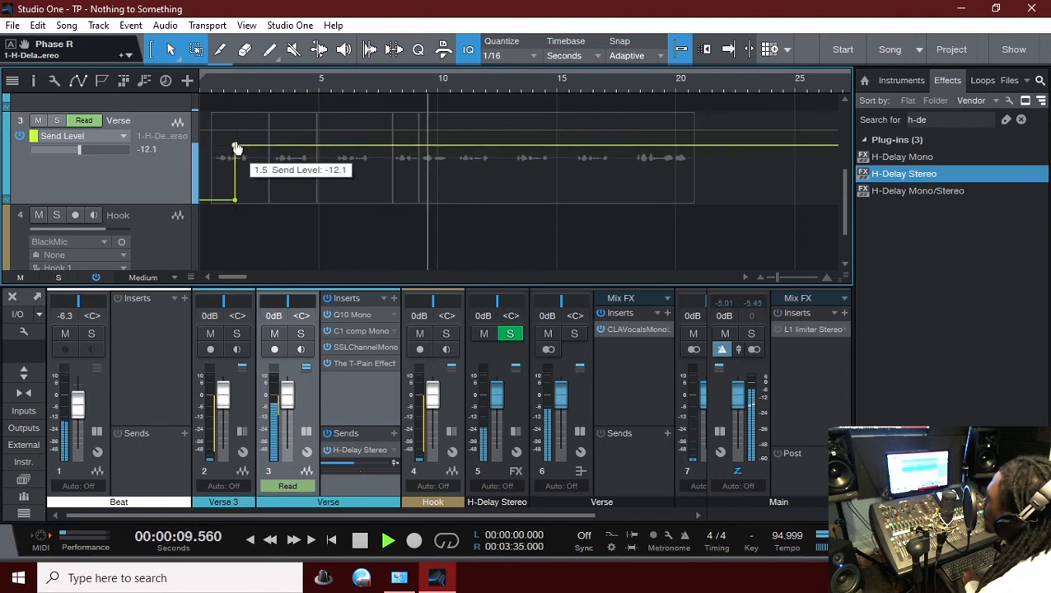
pyautogui.press('space')
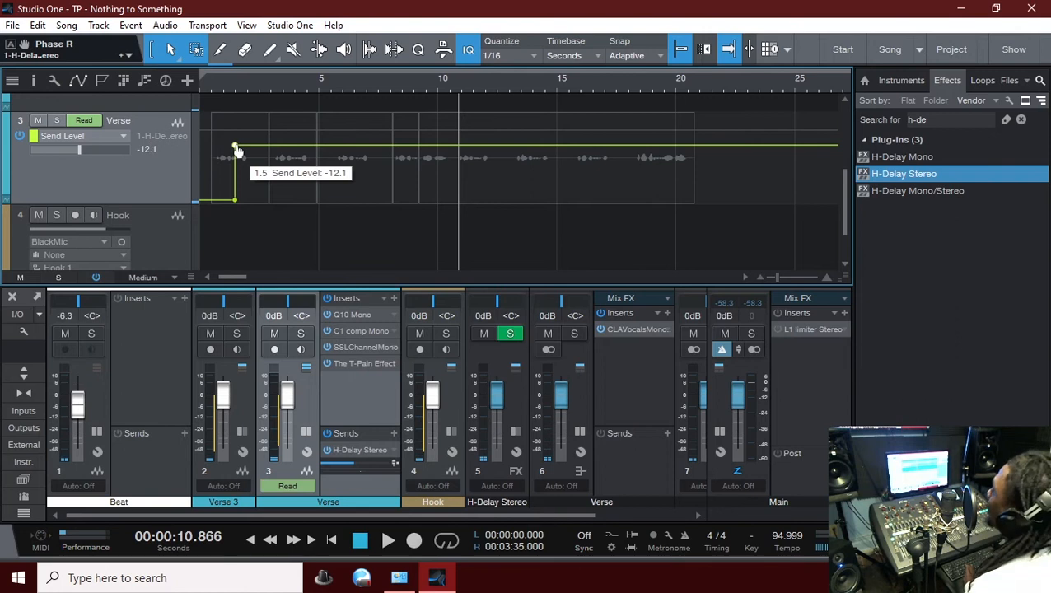
# Cut the Verse send level to minus infinity between about 3 and 4 seconds and add automation points at about 5.5 and 7 seconds.
pyautogui.click(227, 83)
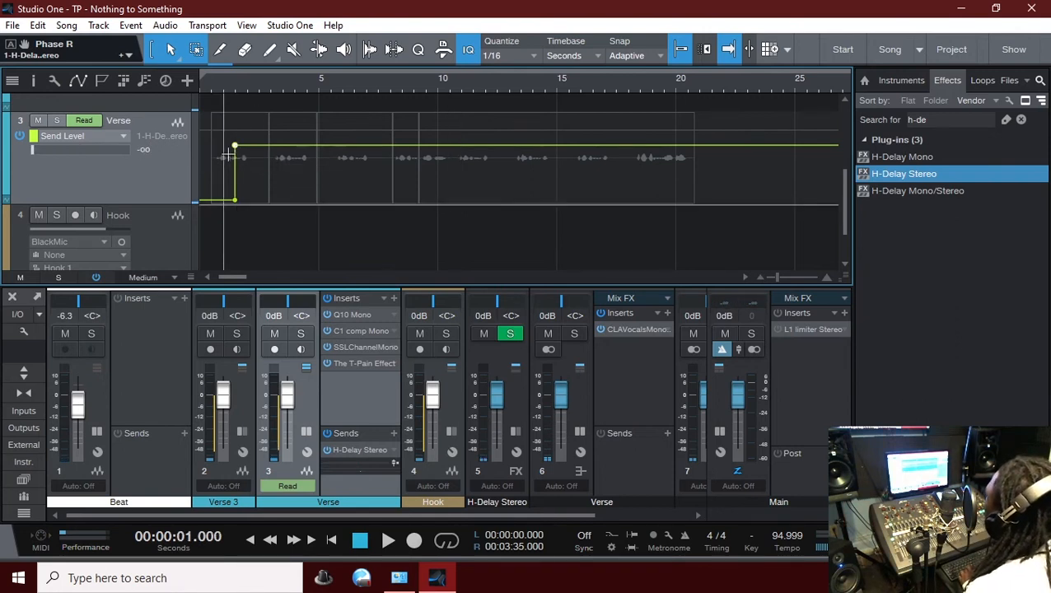
pyautogui.click(308, 147)
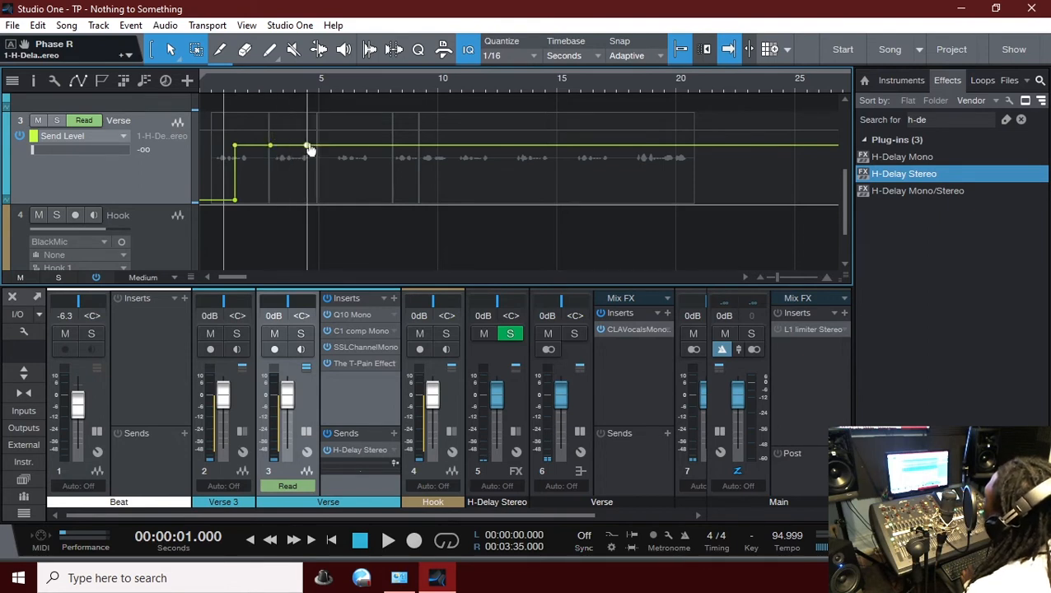
pyautogui.moveTo(307, 148); pyautogui.dragTo(278, 235)
pyautogui.moveTo(283, 186); pyautogui.dragTo(292, 239)
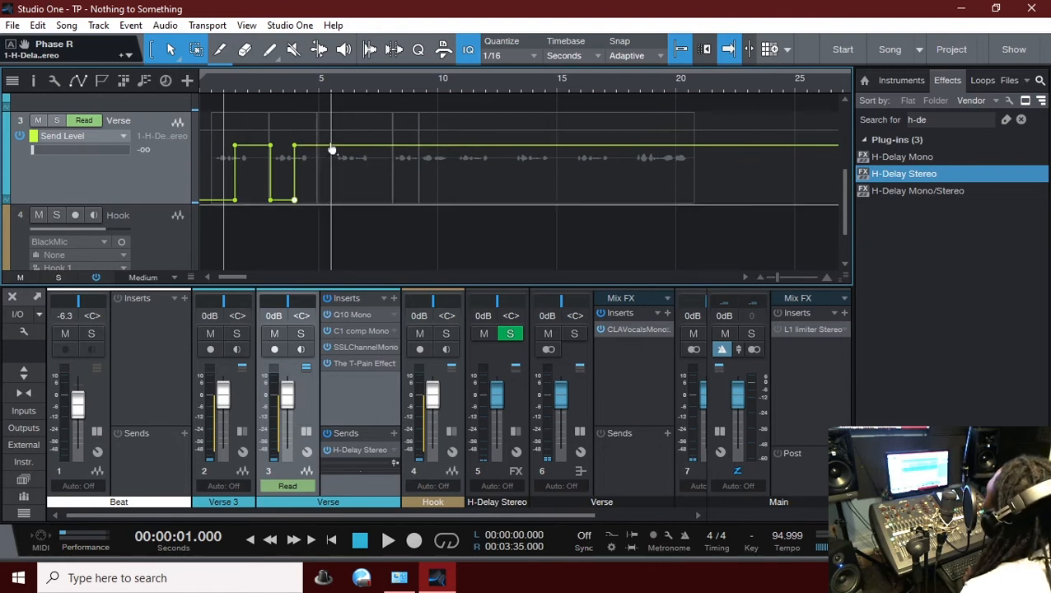
pyautogui.click(369, 147)
pyautogui.moveTo(343, 146); pyautogui.dragTo(365, 221)
pyautogui.hotkey('ctrl', 'z')
pyautogui.hotkey('ctrl', 'z')
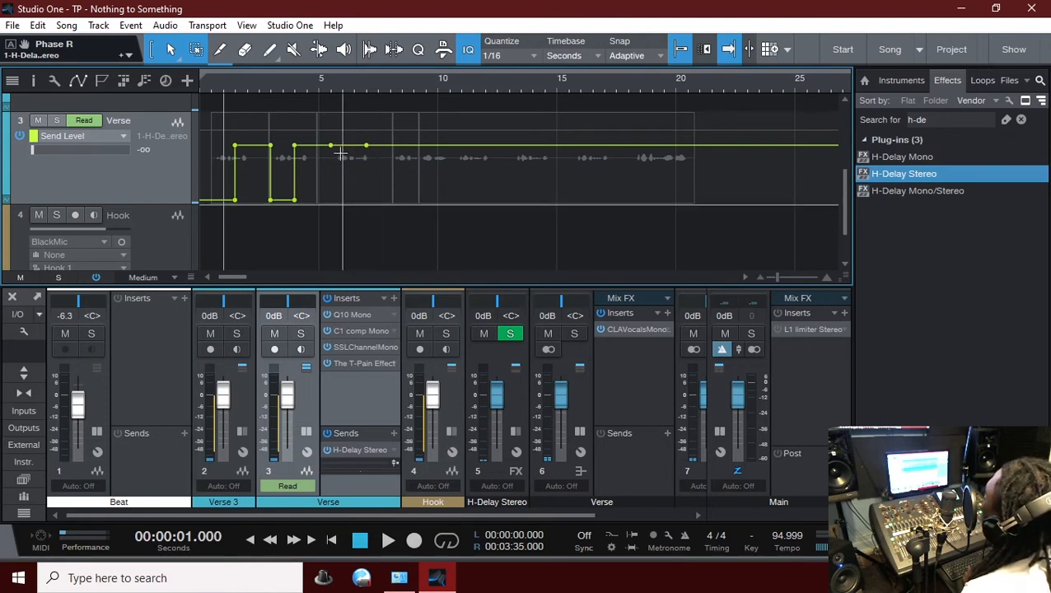
# Lower the Verse send level envelope to minus infinity between about 5.5 and 7 seconds.
pyautogui.click(343, 146)
pyautogui.moveTo(348, 155); pyautogui.dragTo(327, 236)
pyautogui.click(355, 170)
pyautogui.moveTo(357, 179); pyautogui.dragTo(368, 244)
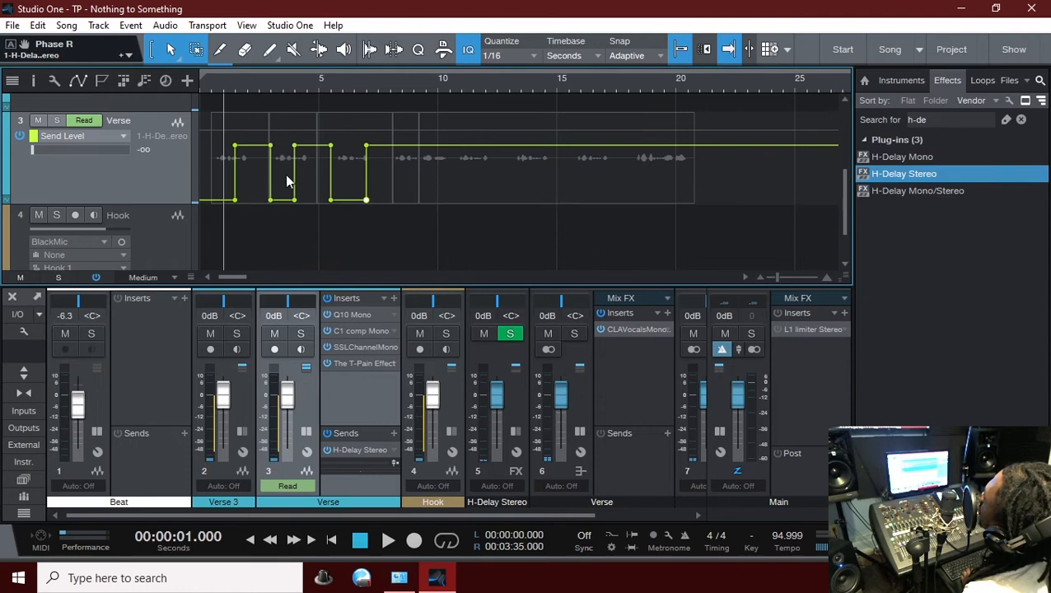
# Play back the automated opening and move the send level's third rise to 6.5 seconds, keeping it at -12.1.
pyautogui.press('space')
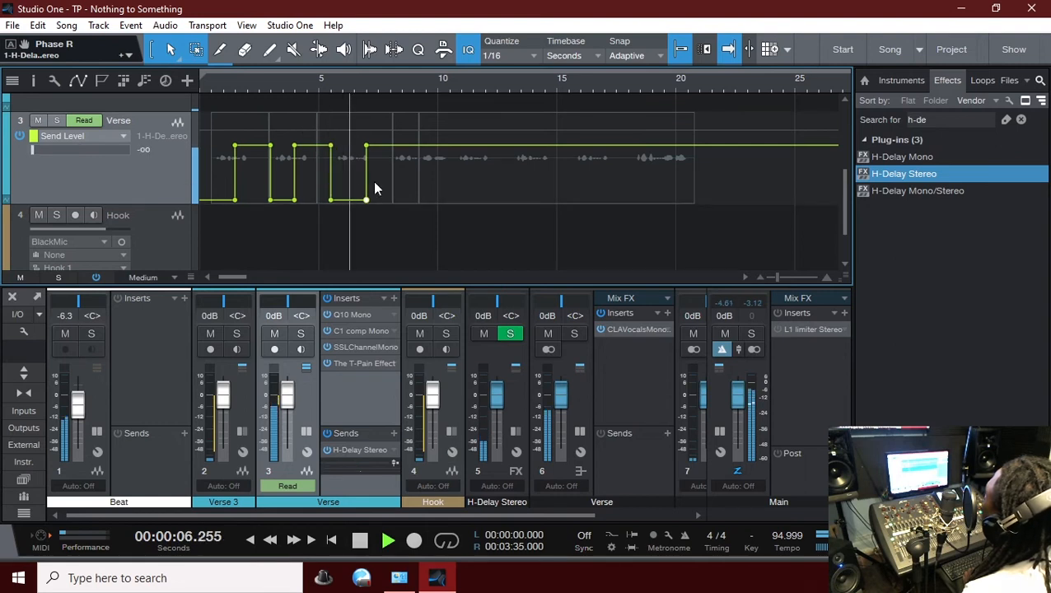
pyautogui.press('space')
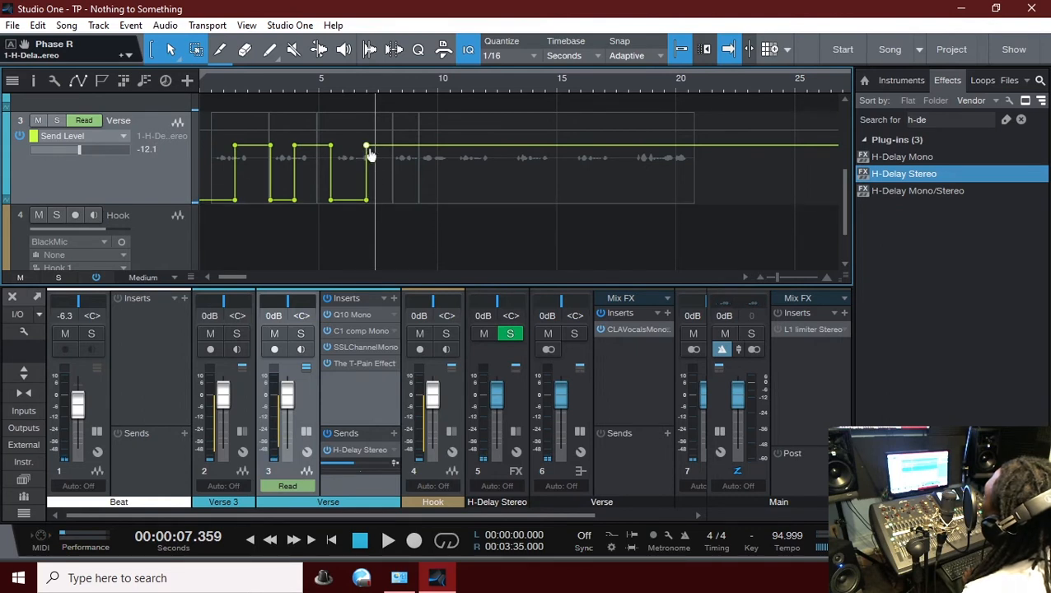
pyautogui.moveTo(365, 157); pyautogui.dragTo(354, 156)
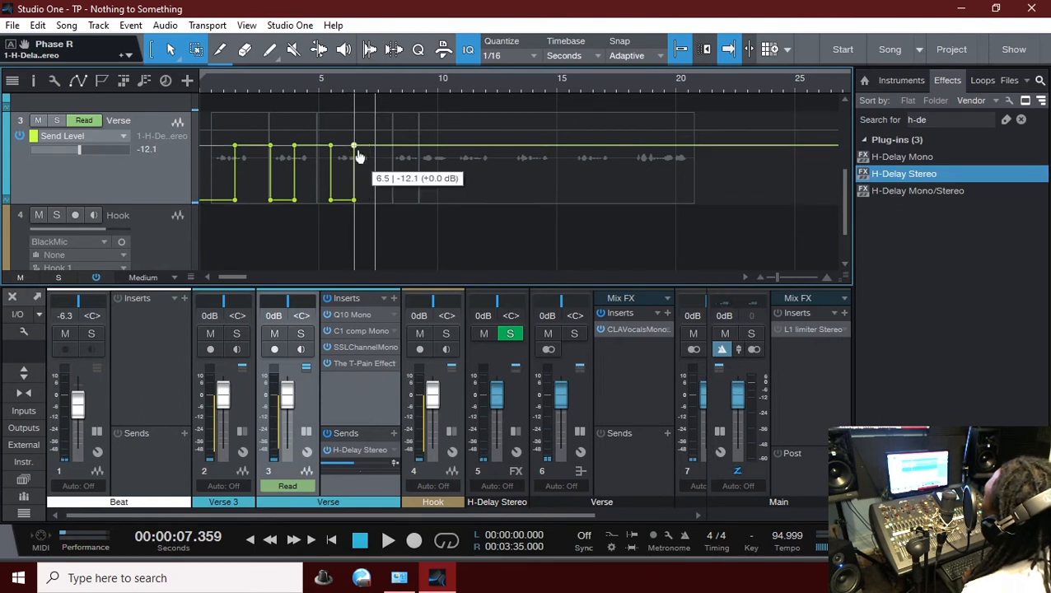
# Replay the third phrase and drop the send level to minus infinity from about 8 seconds onward.
pyautogui.click(336, 83)
pyautogui.press('space')
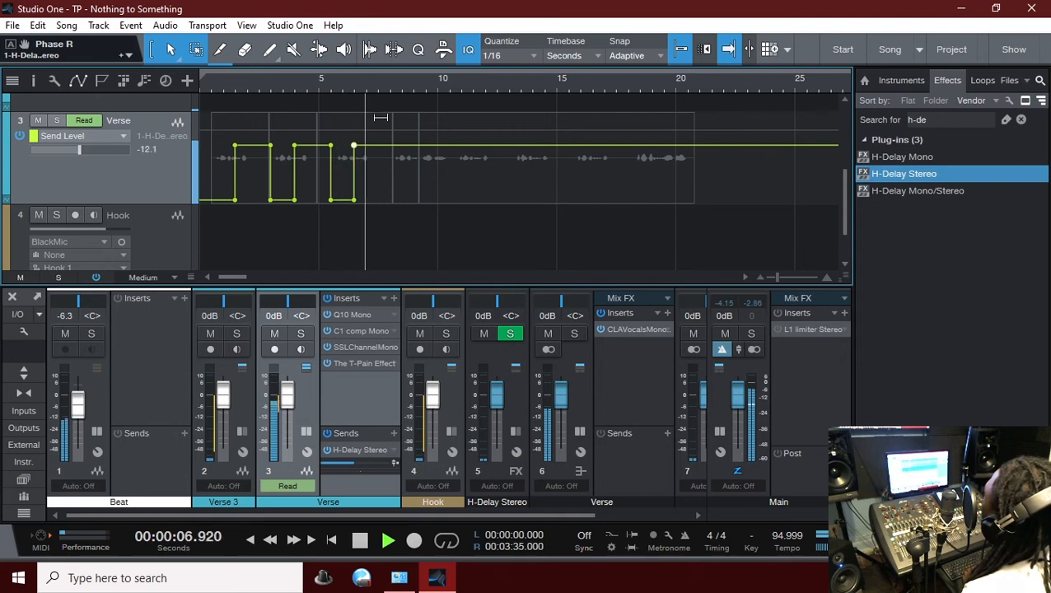
pyautogui.press('space')
pyautogui.click(390, 149)
pyautogui.moveTo(399, 150); pyautogui.dragTo(403, 210)
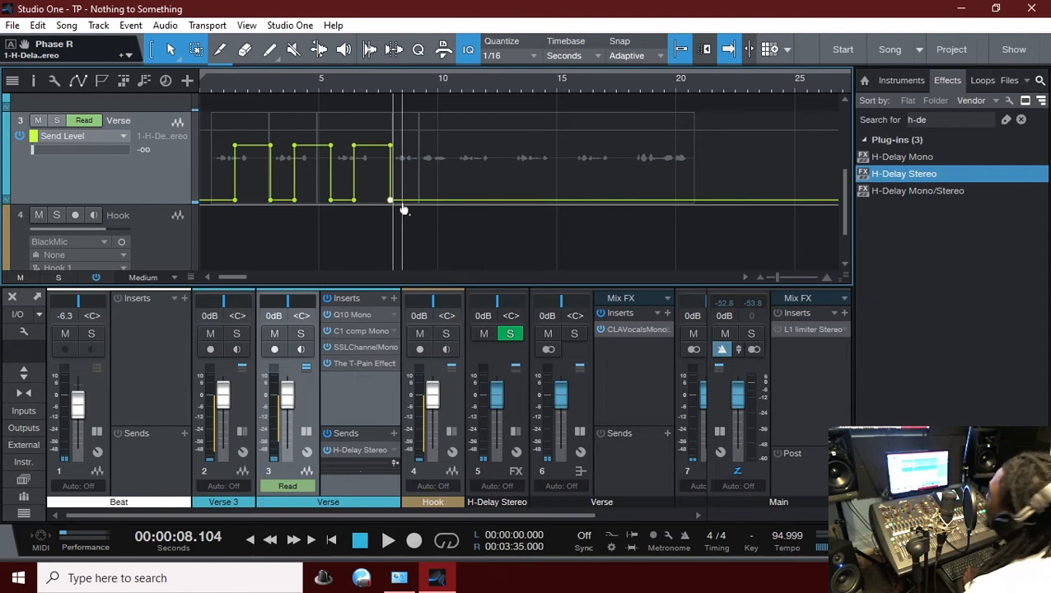
# Review H-Delay's settings, close the plug-in and replay the verse from 1 second.
pyautogui.doubleClick(356, 449)
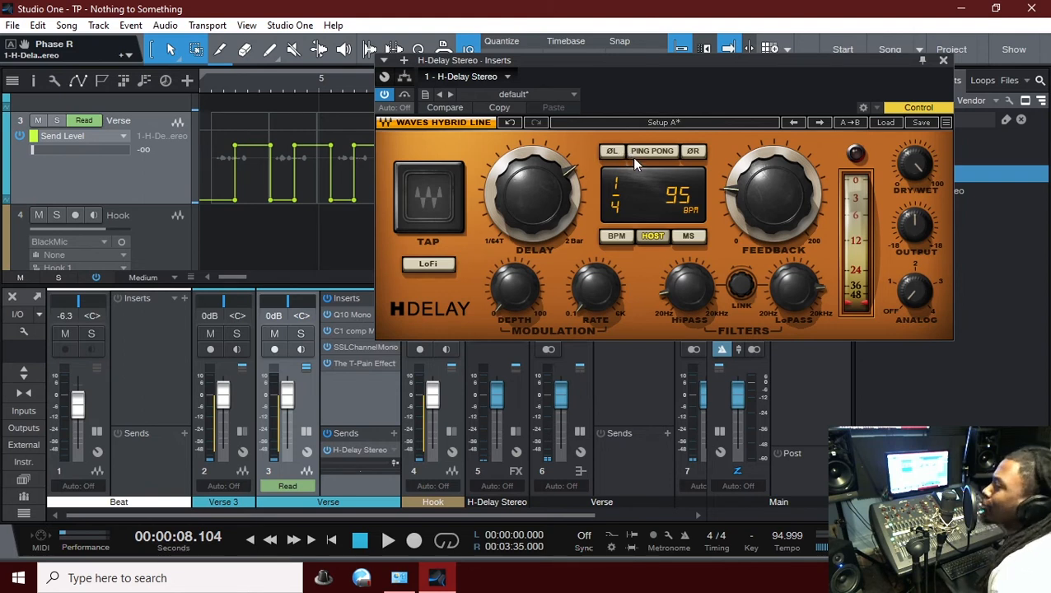
pyautogui.click(943, 61)
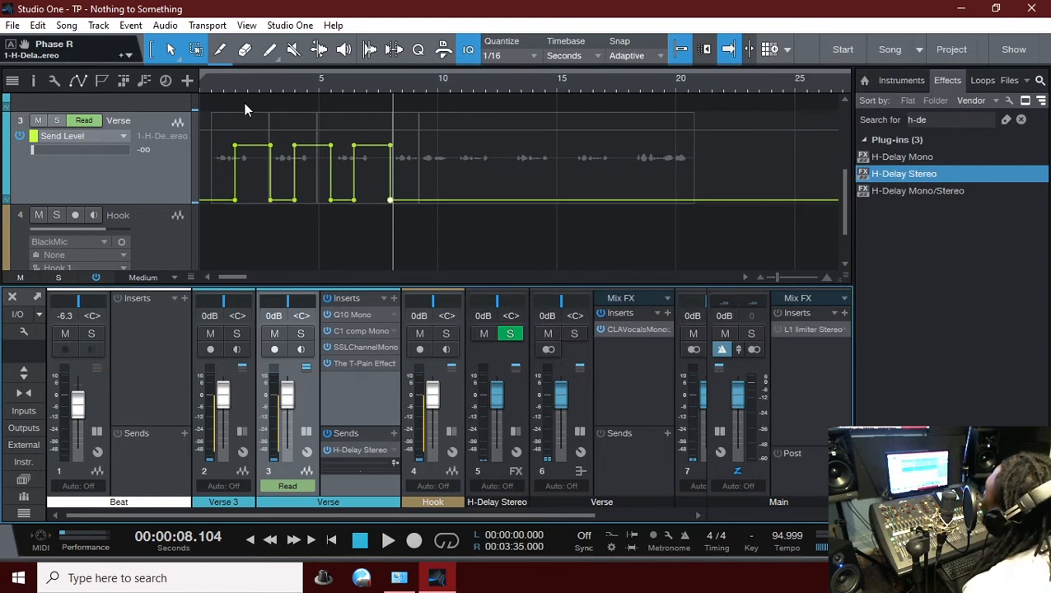
pyautogui.click(223, 80)
pyautogui.press('space')
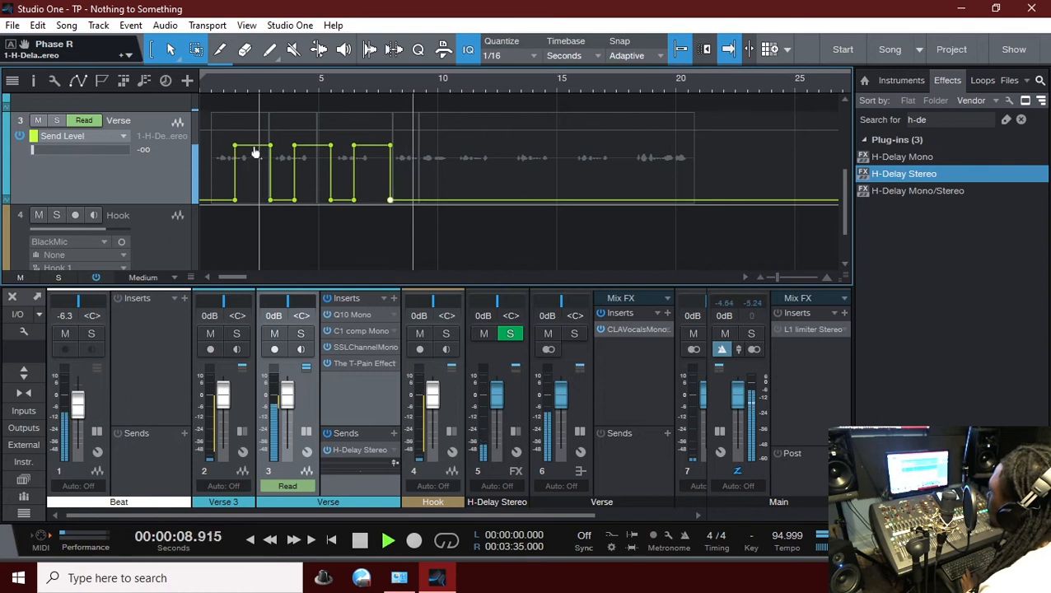
pyautogui.press('space')
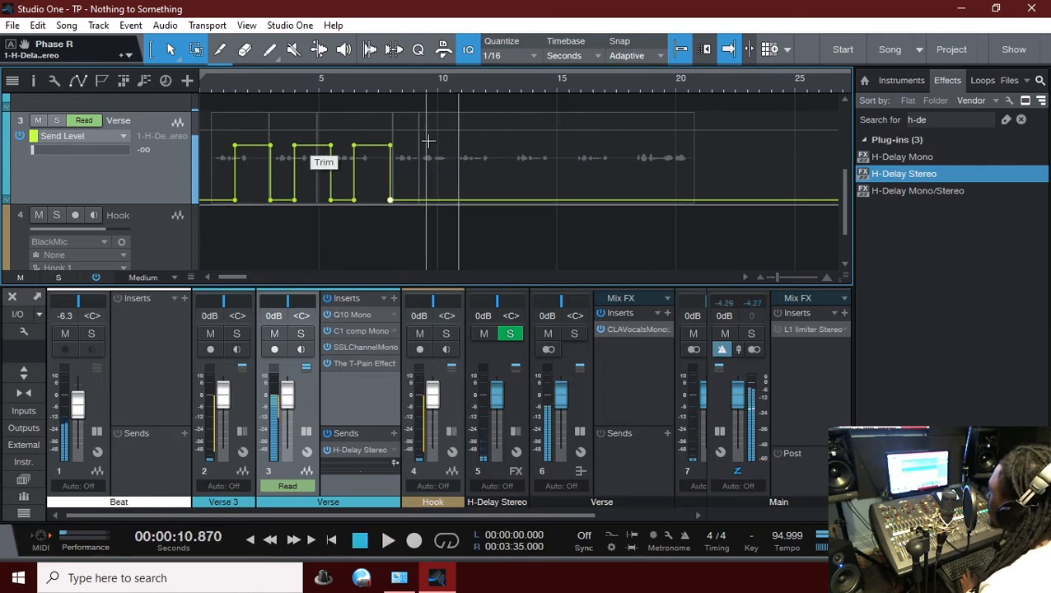
# Extend the raised send level to about 20 seconds and cut it to minus infinity between about 7.5 and 9.5 seconds.
pyautogui.moveTo(390, 153)
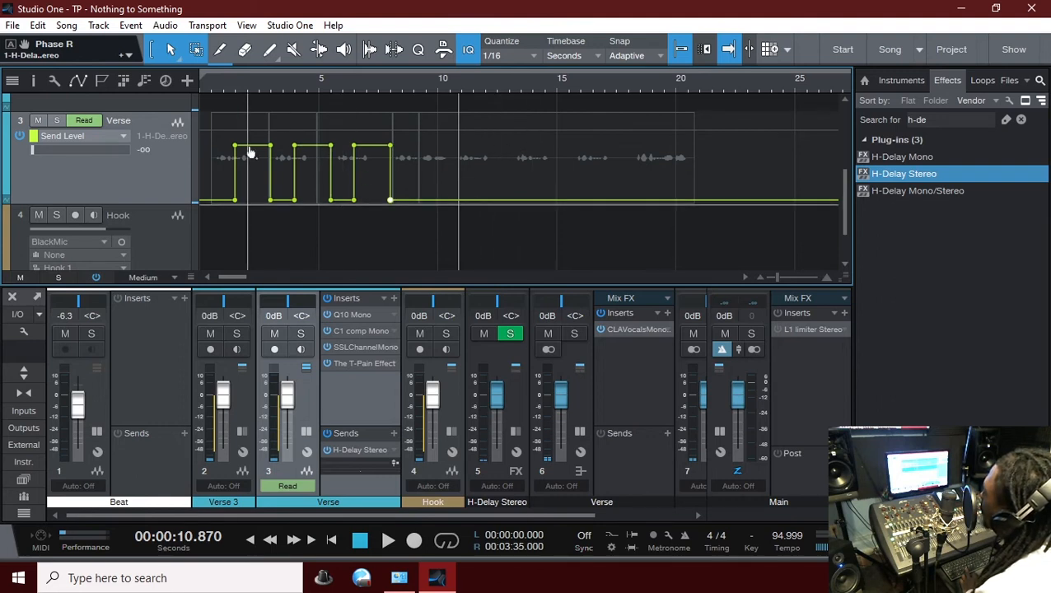
pyautogui.moveTo(394, 145); pyautogui.dragTo(675, 146)
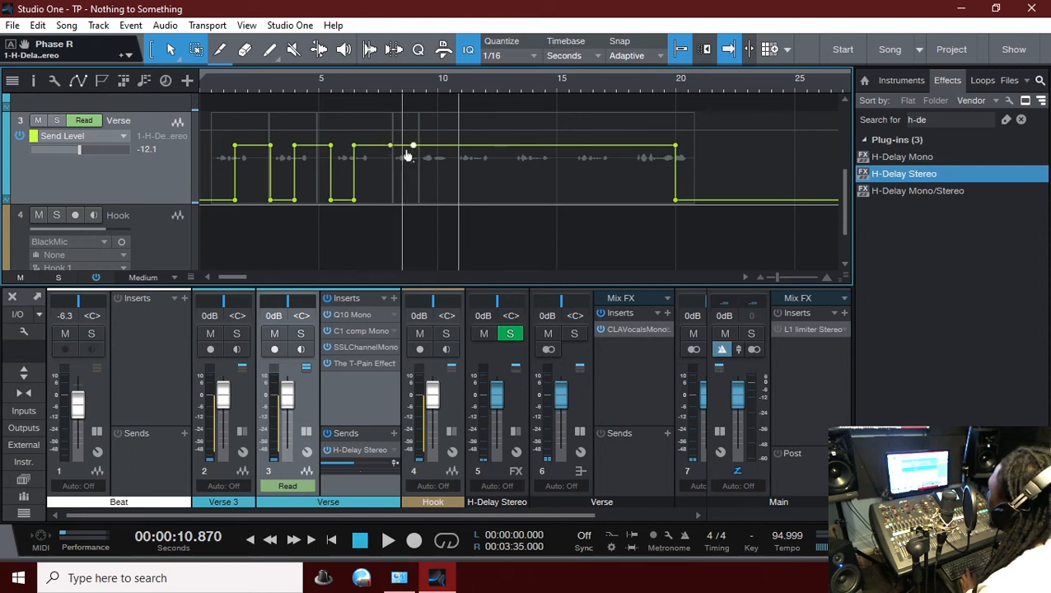
pyautogui.click(436, 145)
pyautogui.moveTo(422, 164); pyautogui.dragTo(438, 218)
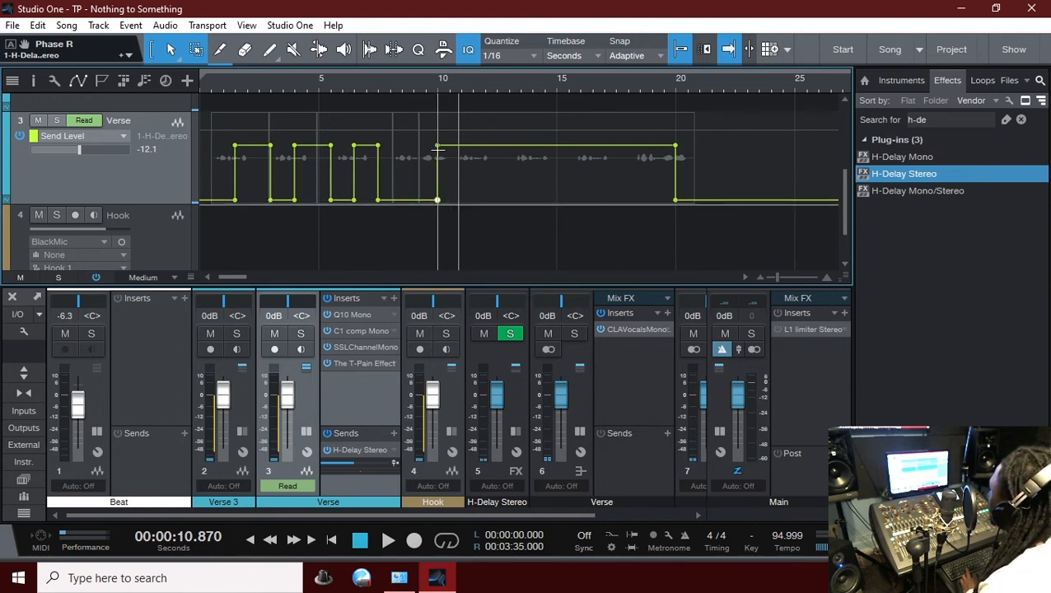
pyautogui.moveTo(438, 148); pyautogui.dragTo(426, 148)
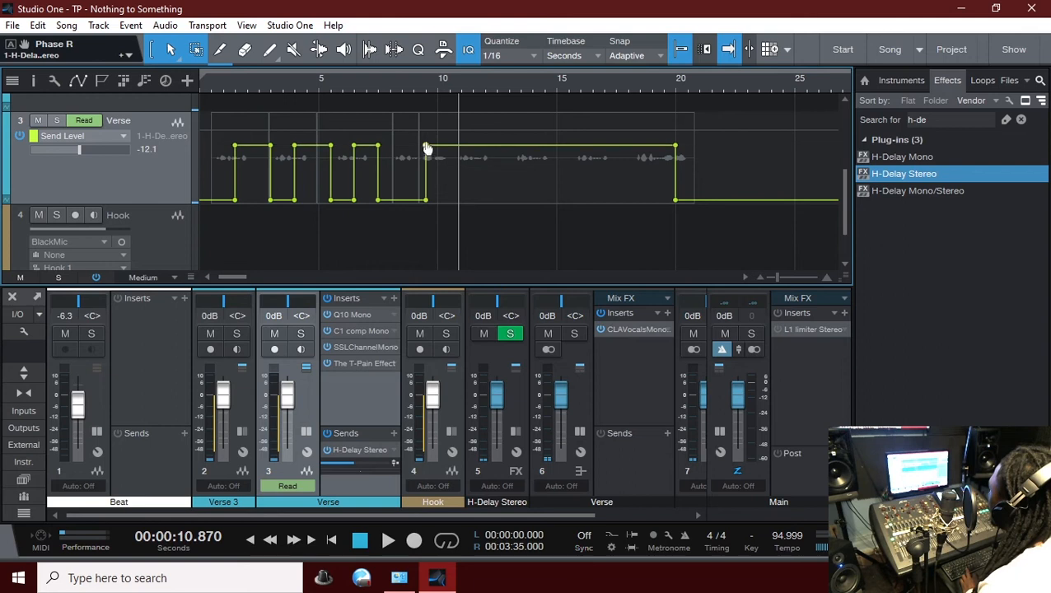
# Add a send level automation point at about 17.5 seconds at -12.1, playing the verse back before and after.
pyautogui.click(346, 85)
pyautogui.press('space')
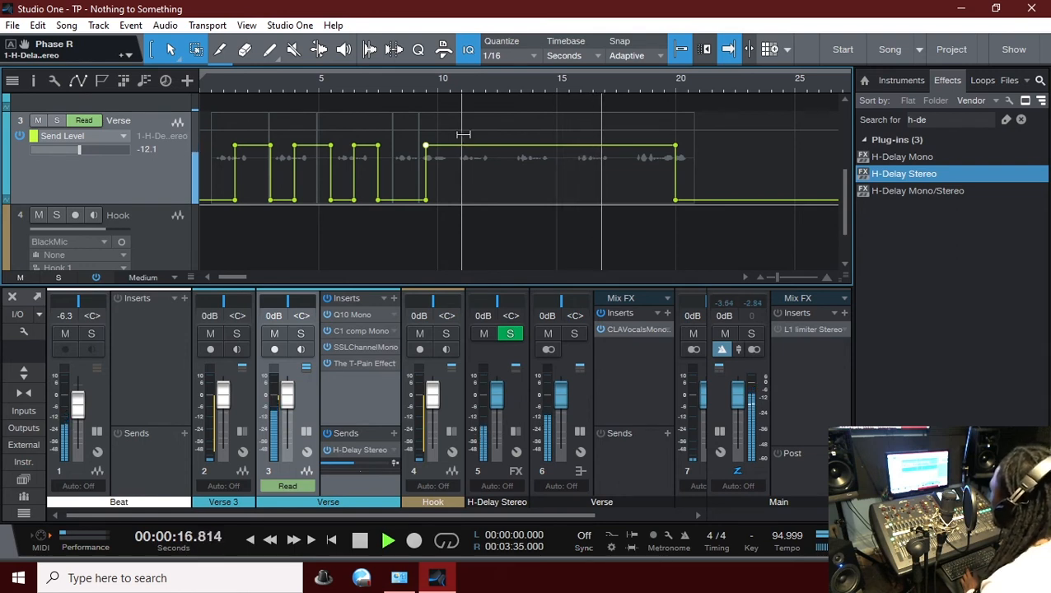
pyautogui.press('space')
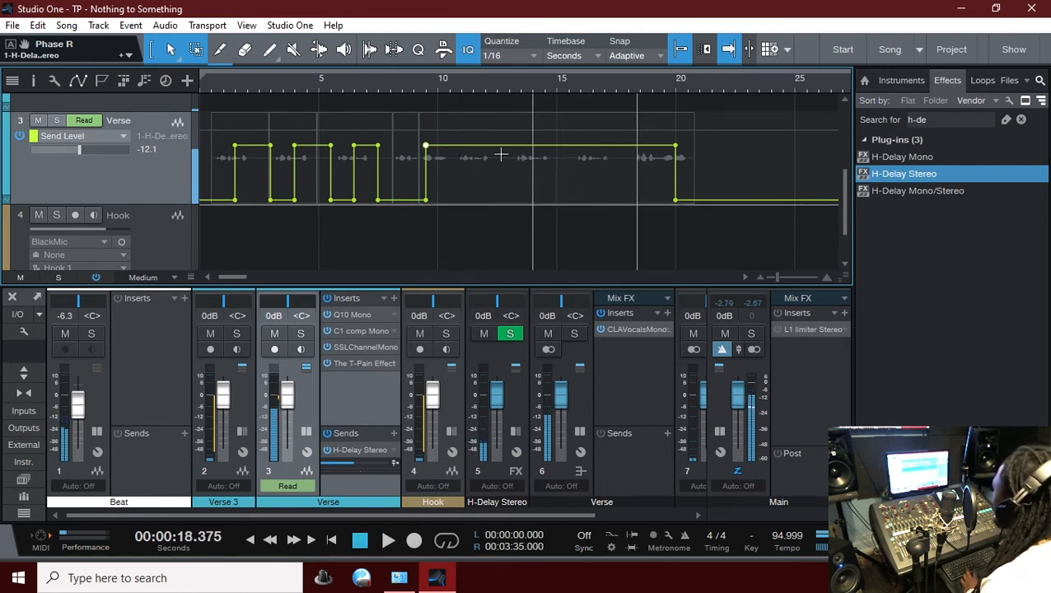
pyautogui.click(616, 147)
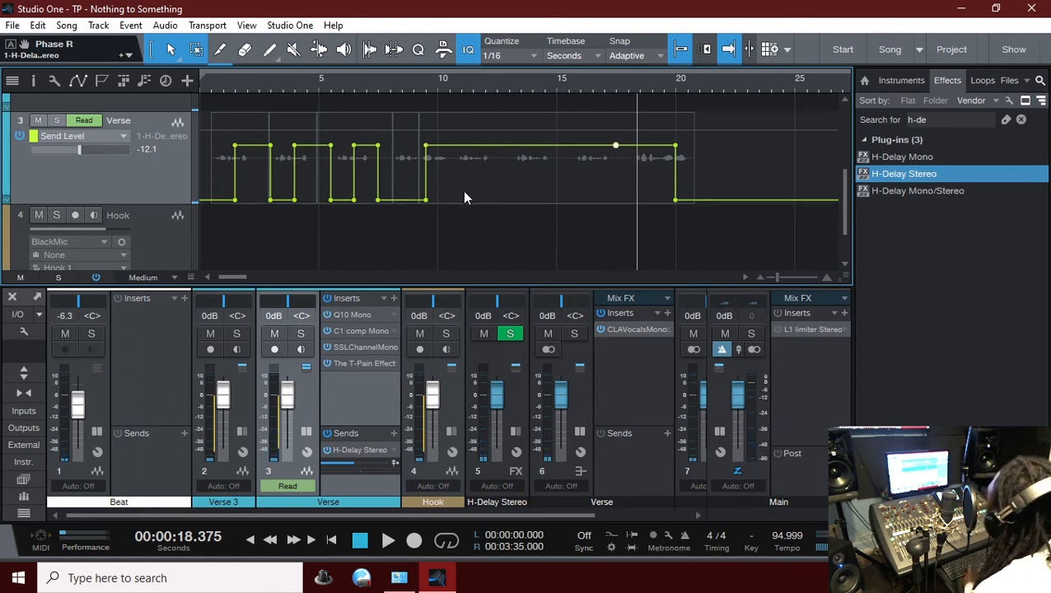
pyautogui.click(227, 85)
pyautogui.press('space')
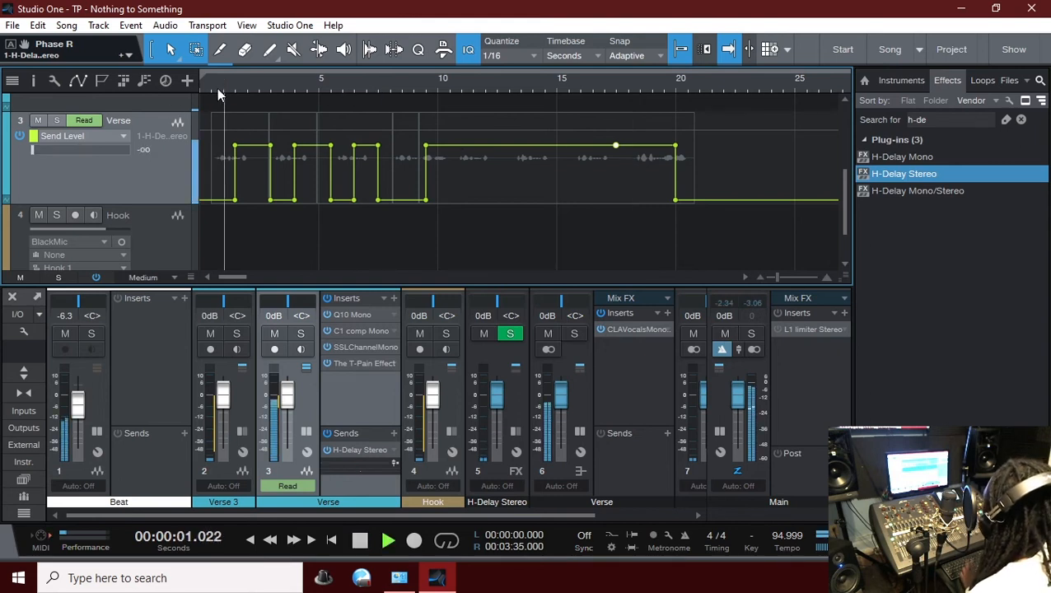
pyautogui.press('space')
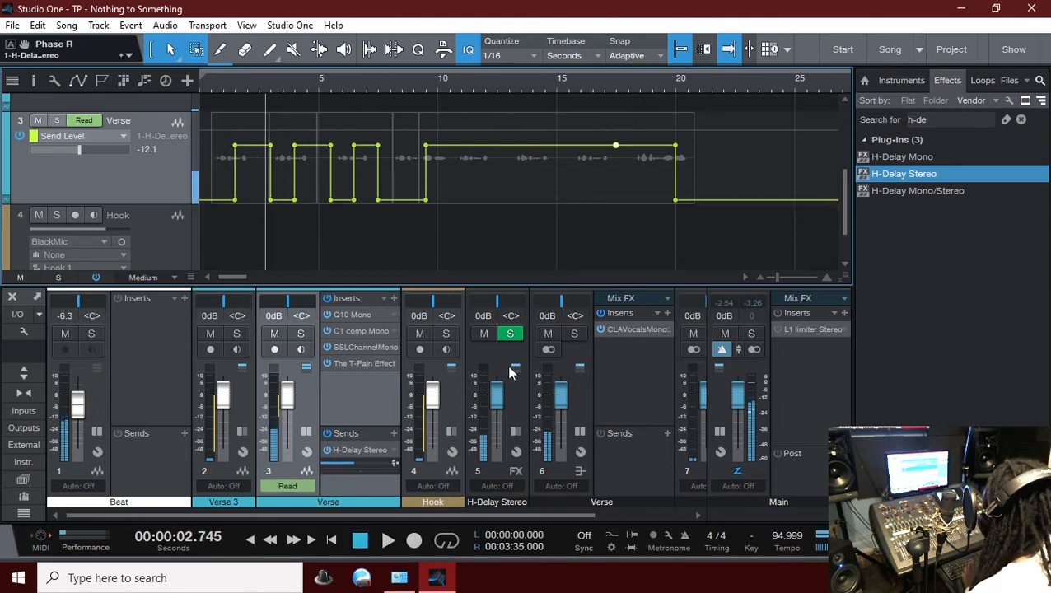
# Show the H-Delay Stereo channel's inserts, search the effects for "rvo" and insert RVox Stereo after H-Delay.
pyautogui.click(517, 449)
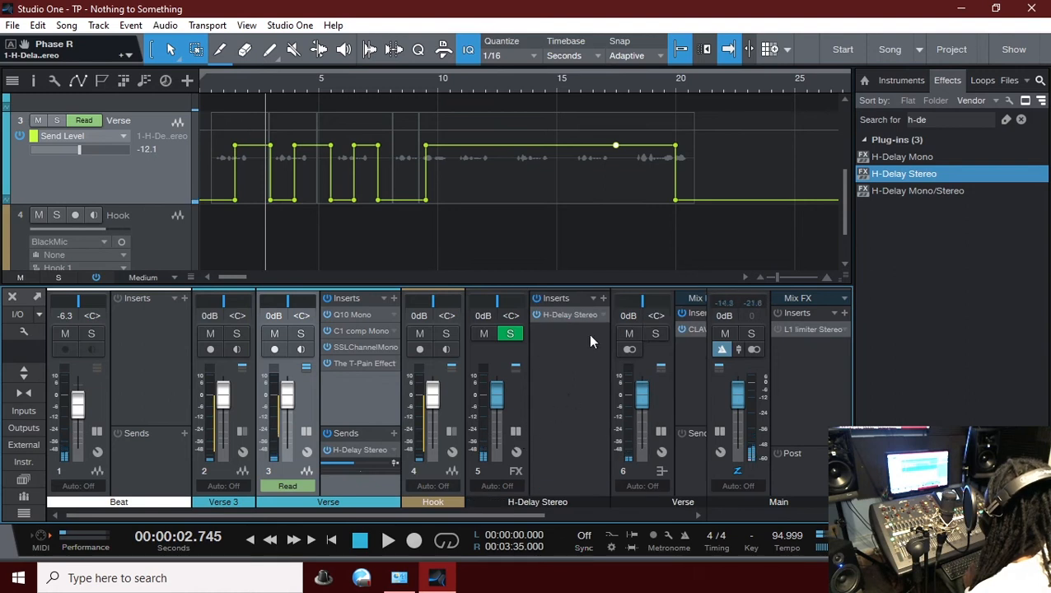
pyautogui.click(1022, 119)
pyautogui.write('r')
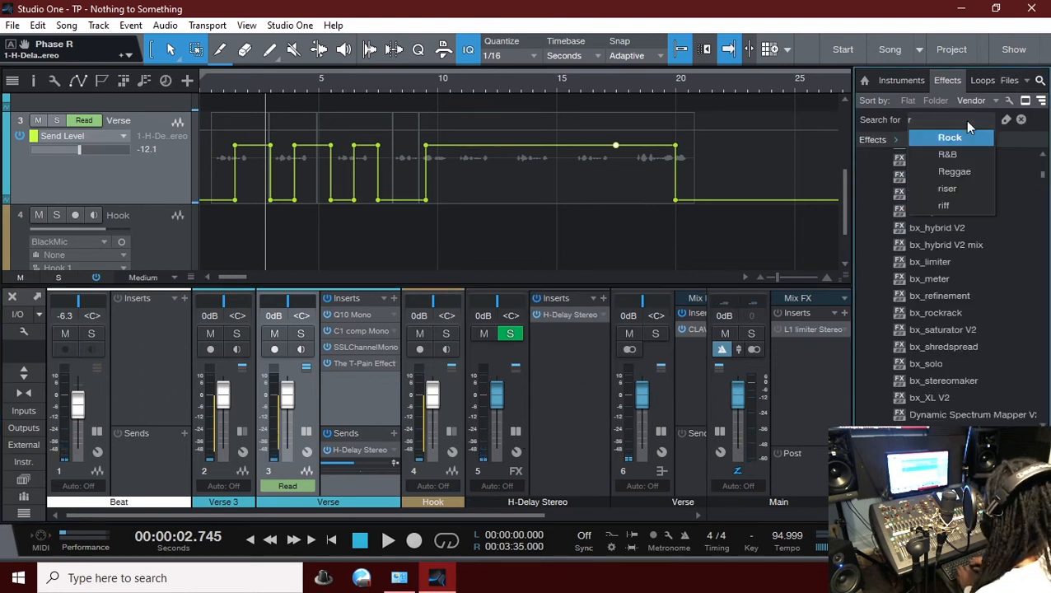
pyautogui.write('vo')
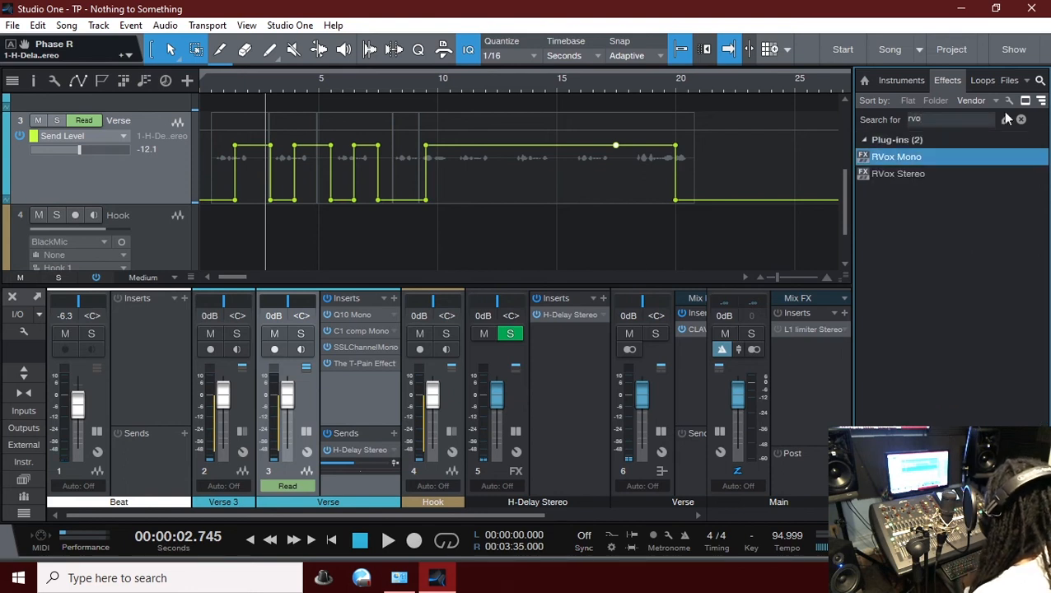
pyautogui.moveTo(902, 175); pyautogui.dragTo(583, 374)
# During playback, set RVox's compression to -3.7, gate to -72.0 and gain to -4.7, and close the plug-in.
pyautogui.press('space')
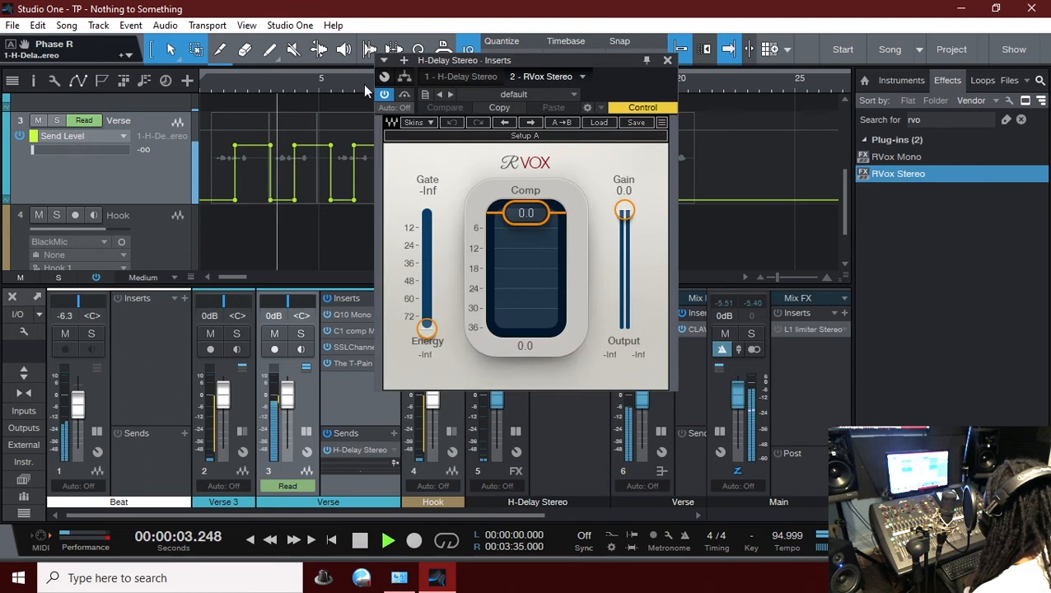
pyautogui.moveTo(526, 218); pyautogui.dragTo(526, 235)
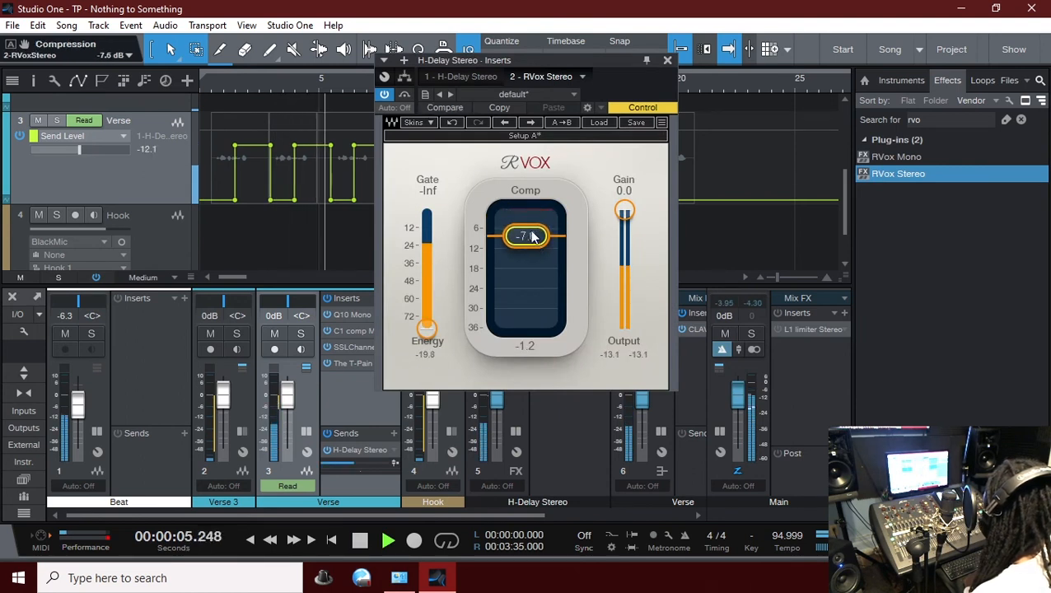
pyautogui.moveTo(428, 328); pyautogui.dragTo(445, 316)
pyautogui.moveTo(625, 210); pyautogui.dragTo(625, 225)
pyautogui.moveTo(529, 237); pyautogui.dragTo(527, 223)
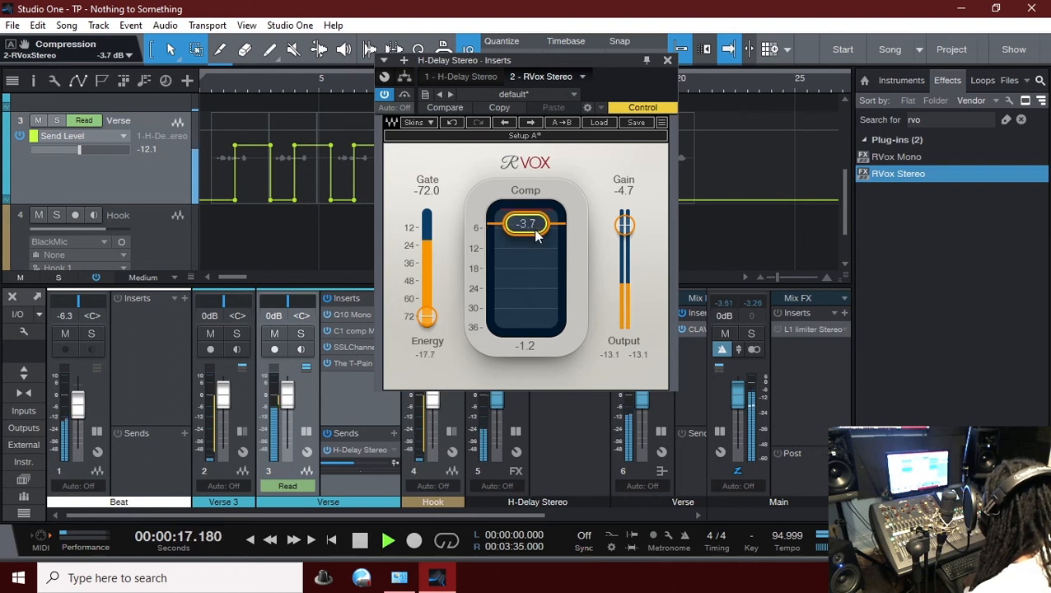
pyautogui.click(667, 61)
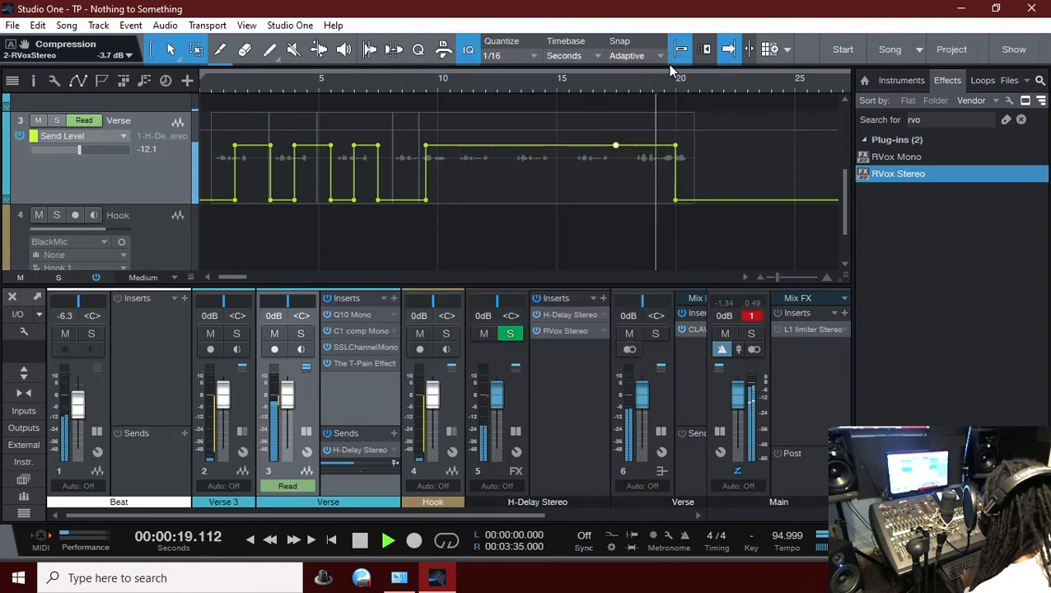
pyautogui.press('space')
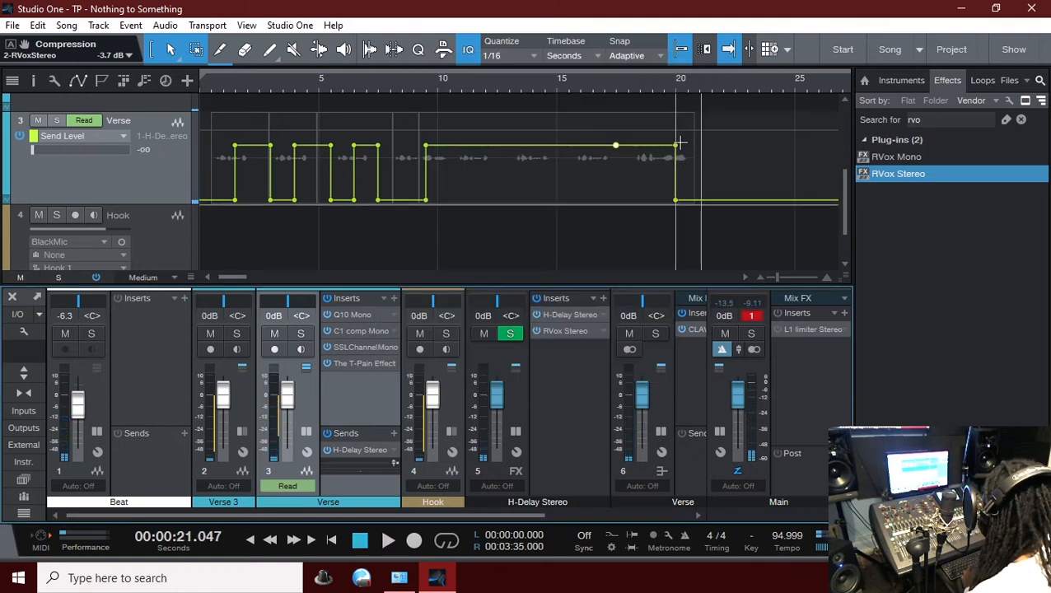
# Extend the last raised section of the send level automation to about 21 seconds and play back from about 18 seconds.
pyautogui.moveTo(677, 144); pyautogui.dragTo(702, 157)
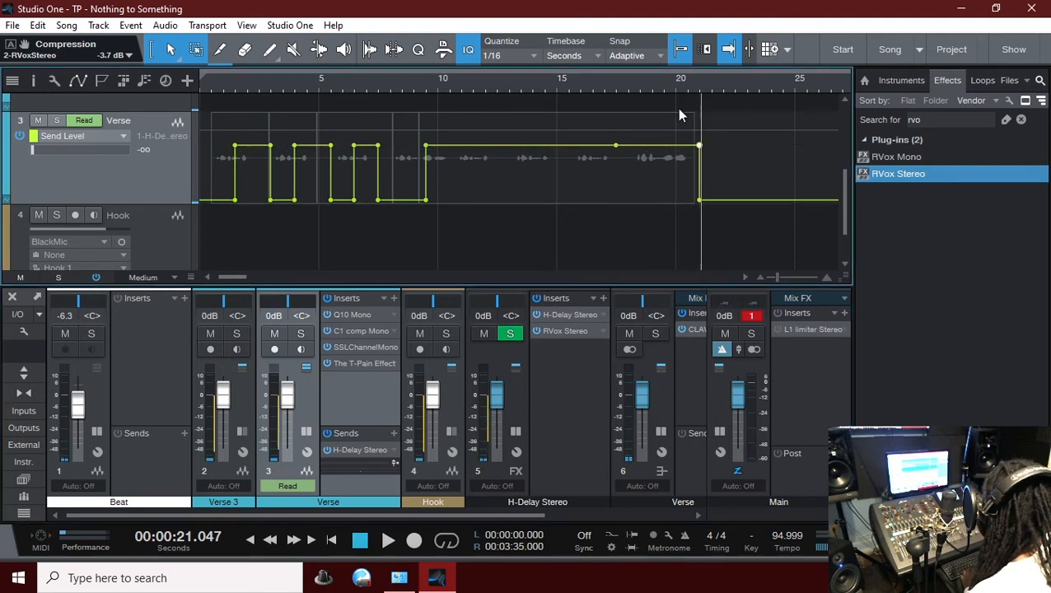
pyautogui.click(641, 88)
pyautogui.press('space')
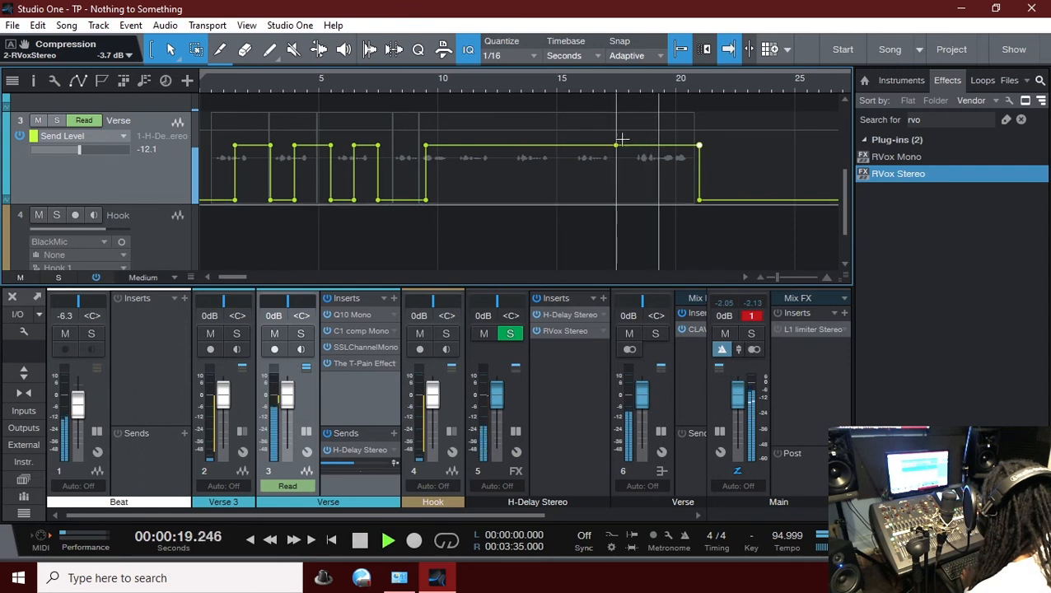
# Cut the send level to minus infinity between about 17.5 and 19.5 seconds, and play the passage back from 17 seconds.
pyautogui.click(663, 146)
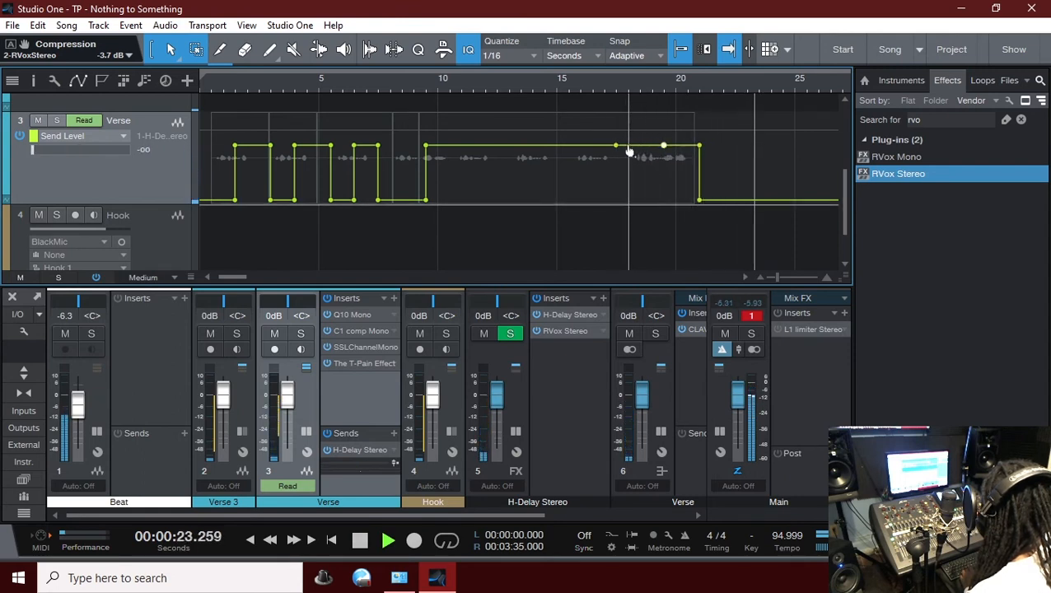
pyautogui.moveTo(622, 159); pyautogui.dragTo(670, 218)
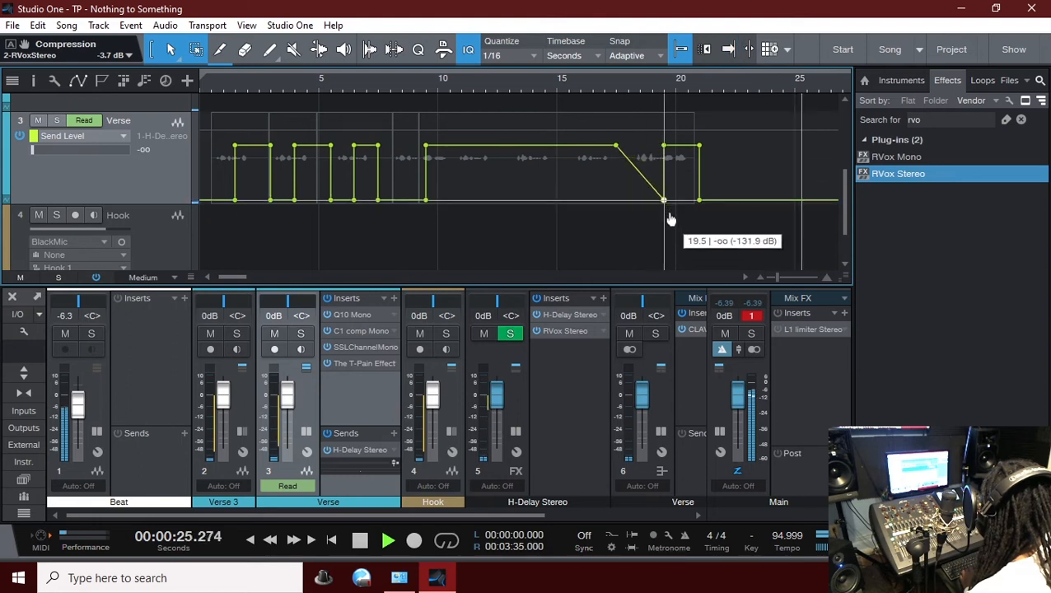
pyautogui.moveTo(634, 178); pyautogui.dragTo(618, 247)
pyautogui.click(606, 86)
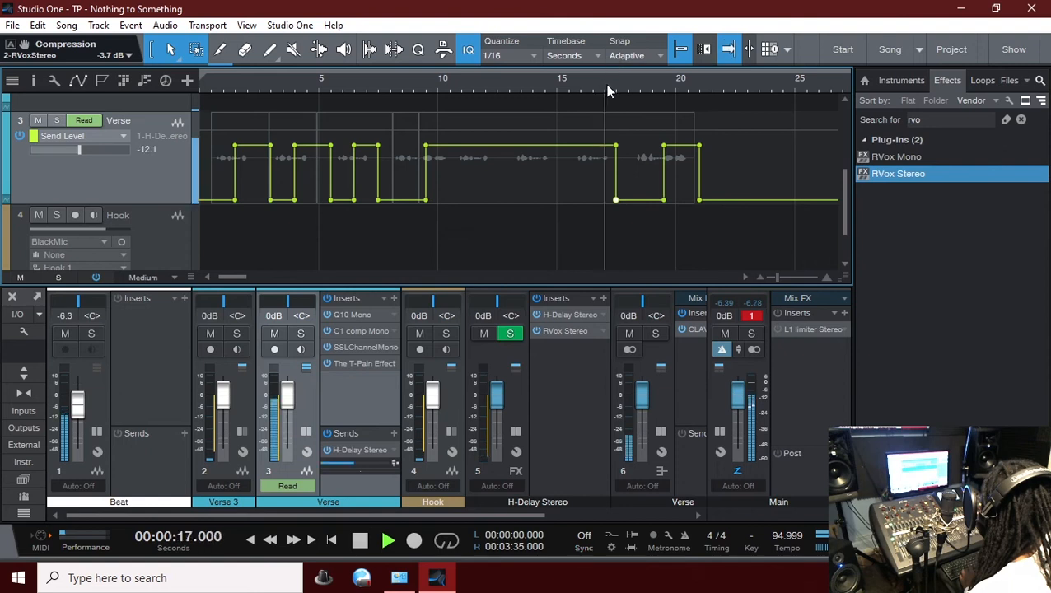
pyautogui.press('space')
pyautogui.press('space')
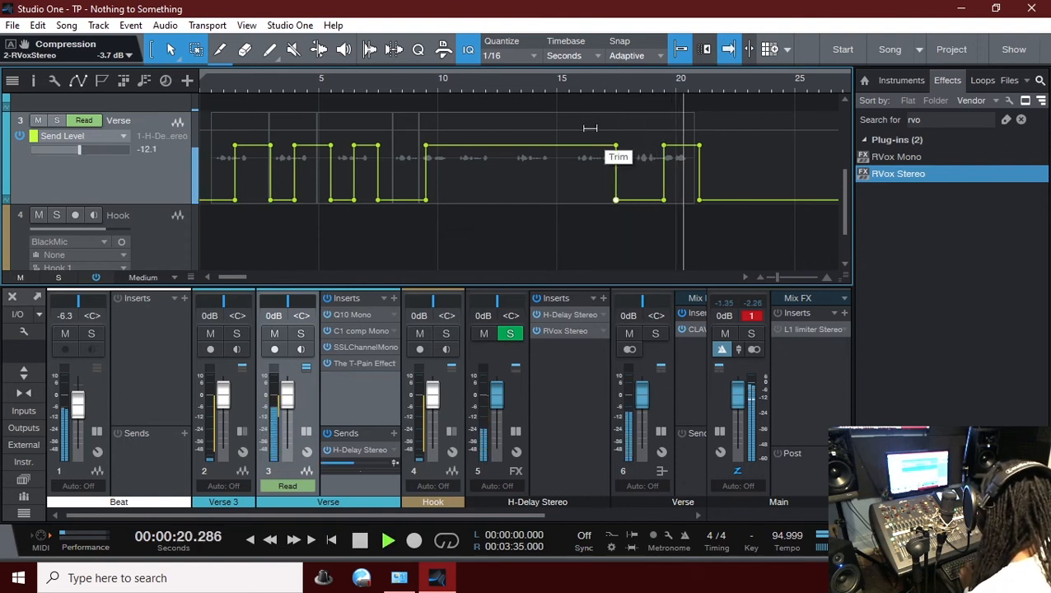
pyautogui.press('space')
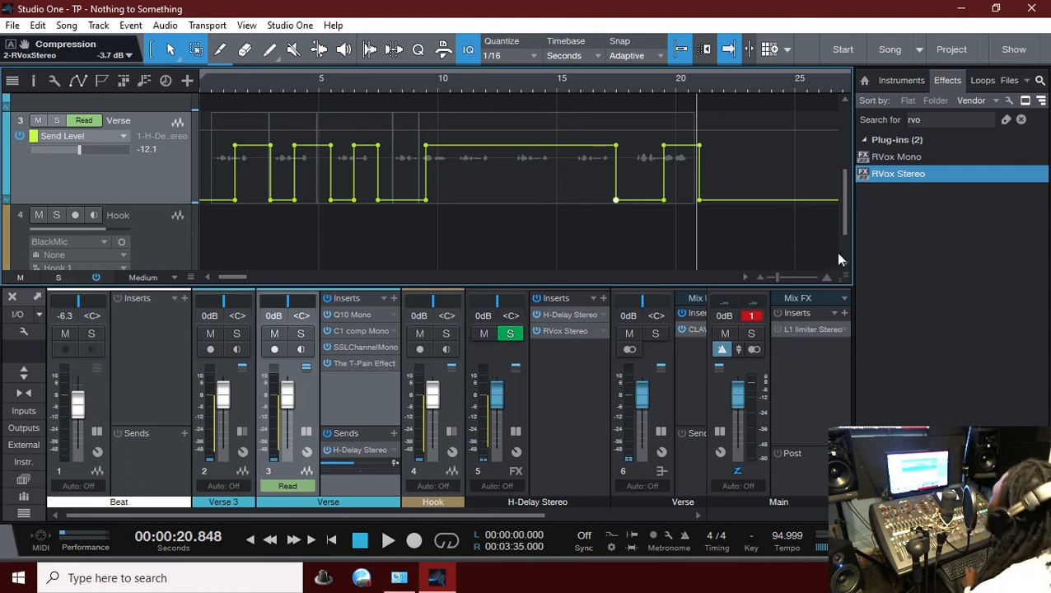
pyautogui.click(1020, 119)
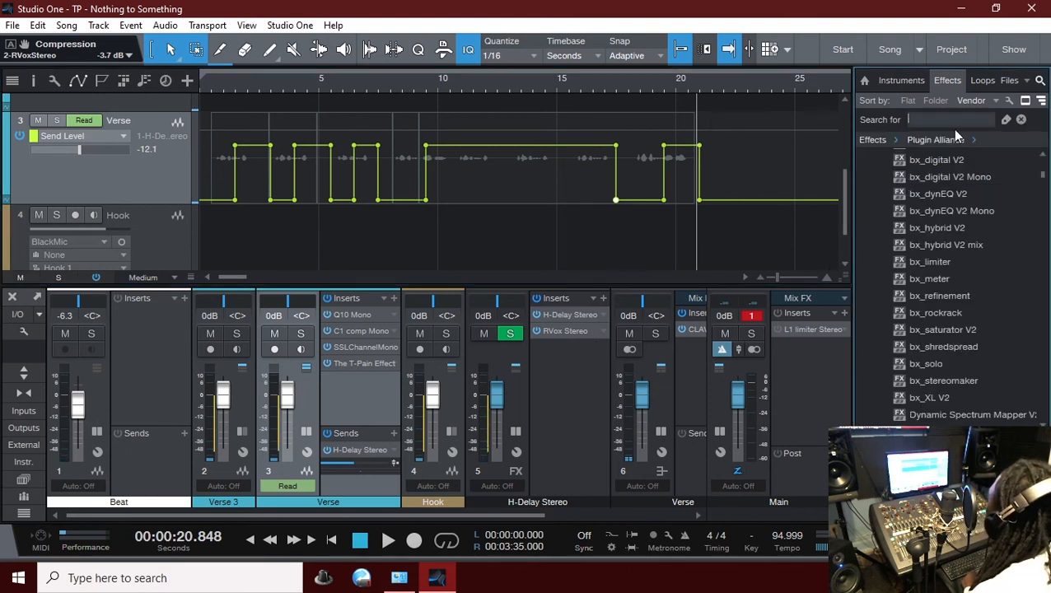
pyautogui.click(958, 120)
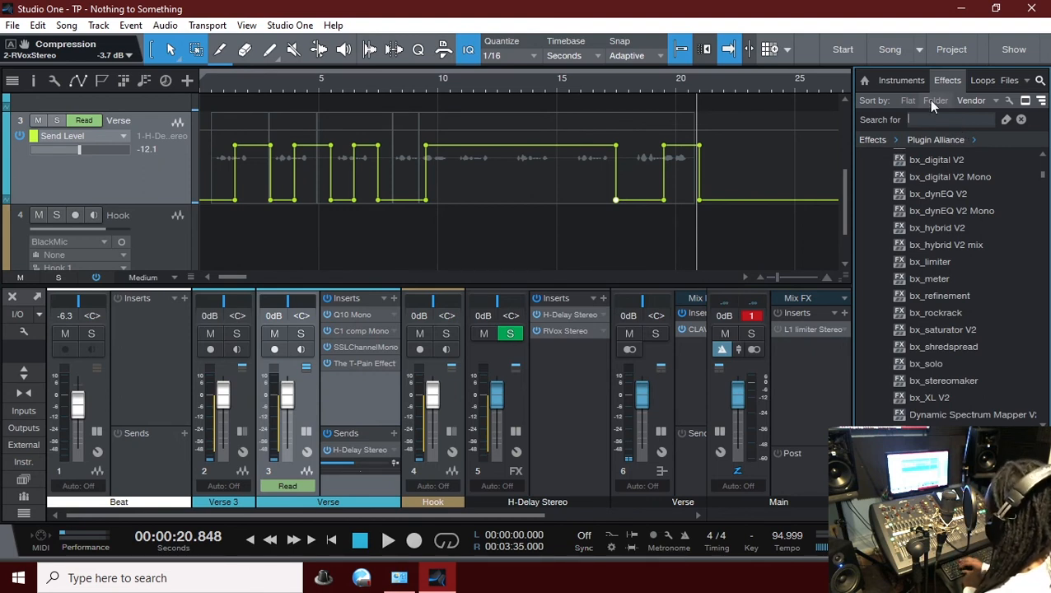
pyautogui.write('eq')
pyautogui.click(882, 156)
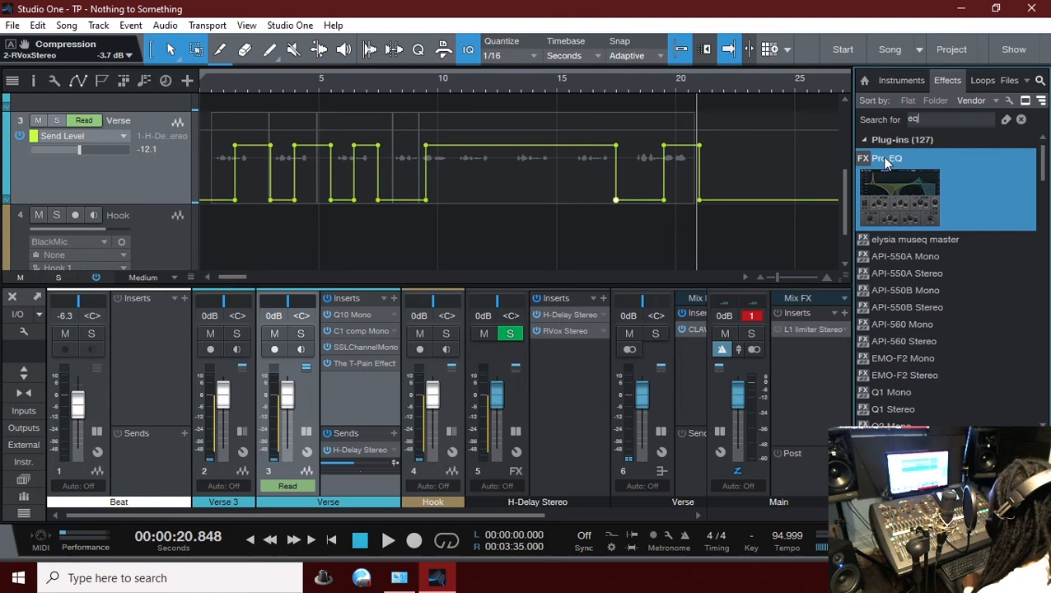
pyautogui.scroll(-3, 929, 383)
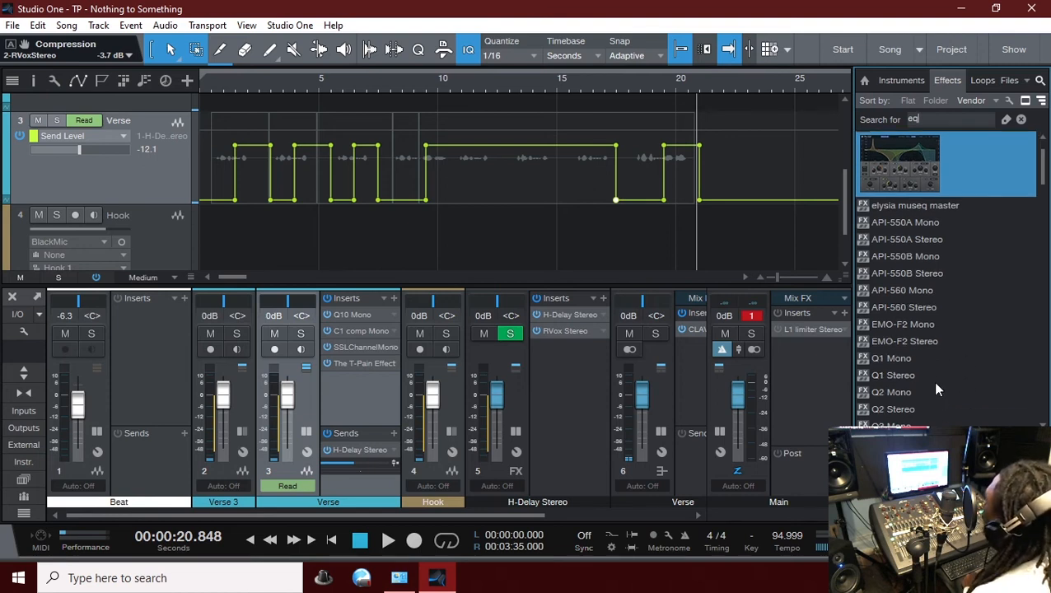
pyautogui.scroll(3, 923, 300)
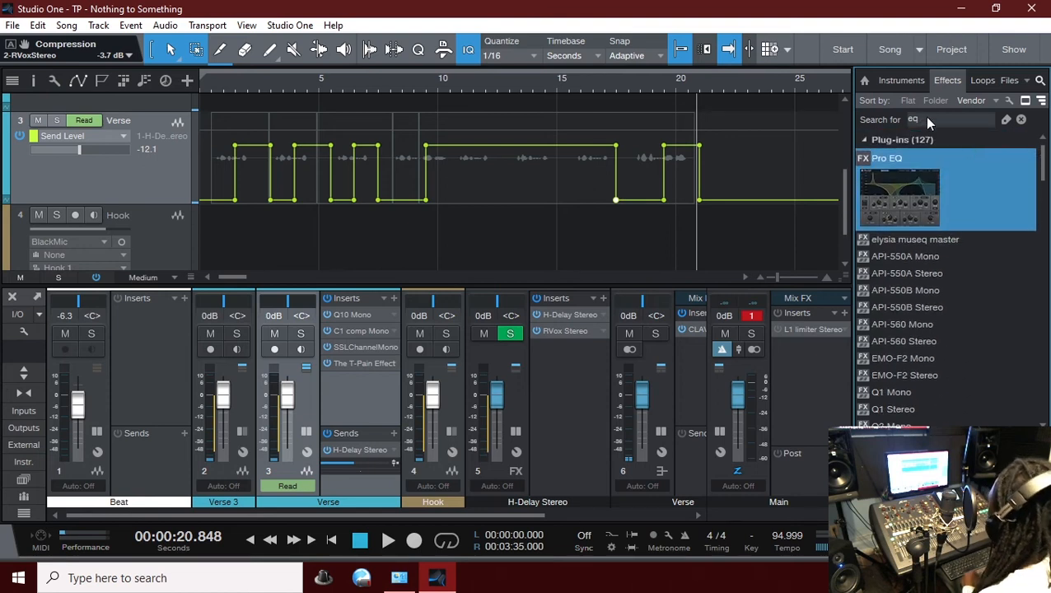
# Search the effects for "fab", insert FabFilter Pro-Q after RVox on the H-Delay Stereo channel and set its analyzer to Pre-EQ.
pyautogui.press('BackSpace')
pyautogui.press('BackSpace')
pyautogui.write('fab')
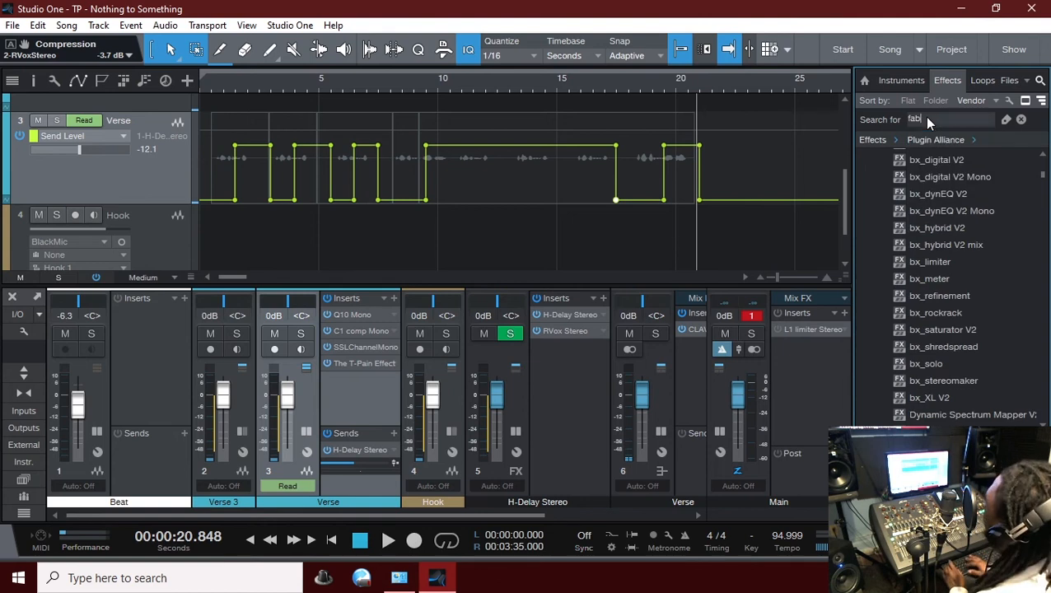
pyautogui.moveTo(900, 208); pyautogui.dragTo(556, 363)
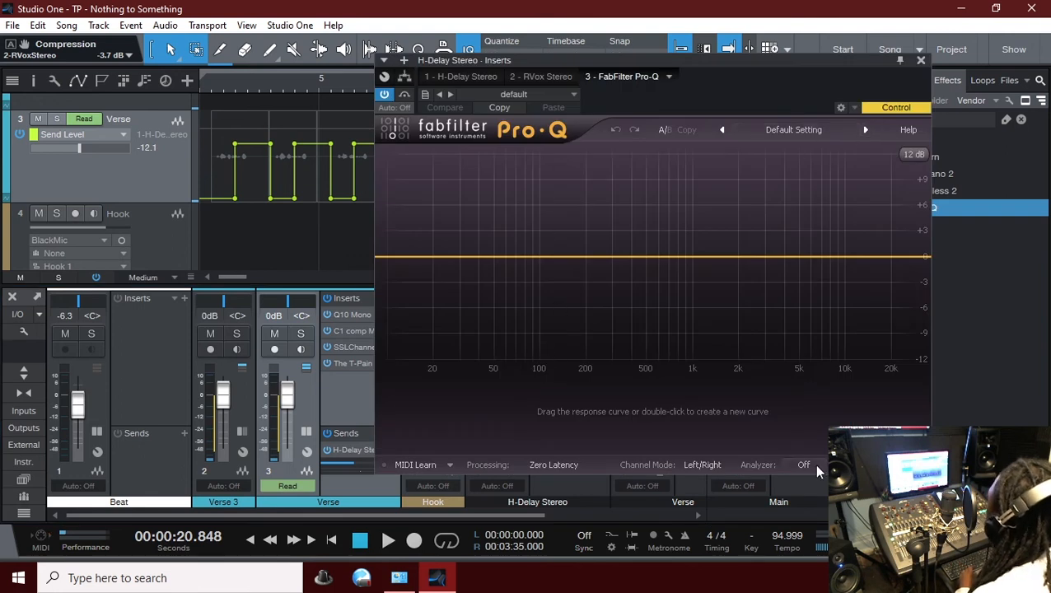
pyautogui.click(803, 464)
pyautogui.click(830, 403)
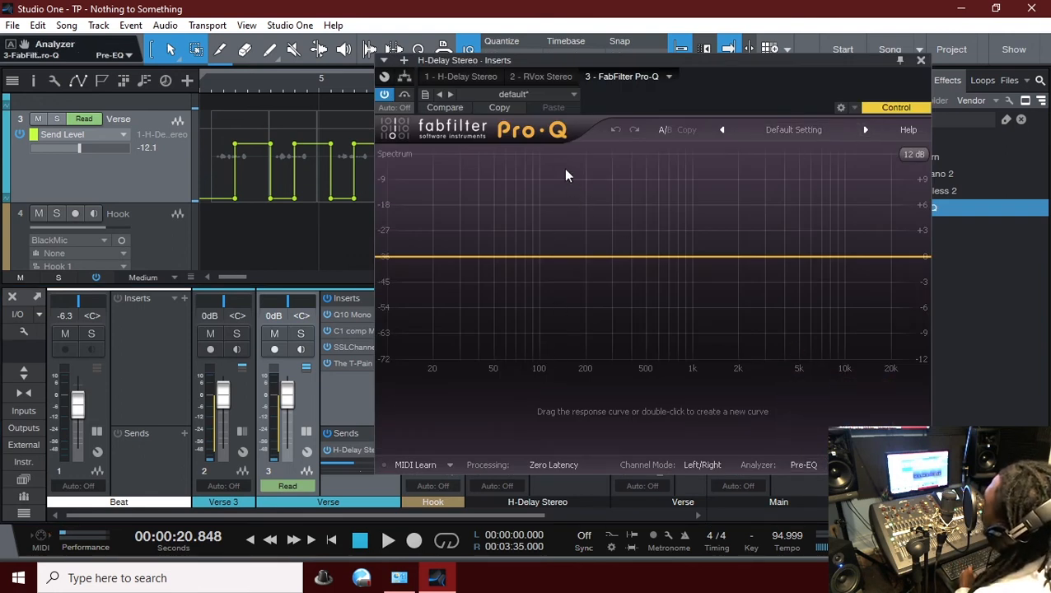
# While playing the verse from about 15 seconds, add a Low Cut band at 73.364 Hz in Pro-Q.
pyautogui.moveTo(642, 54); pyautogui.dragTo(452, 301)
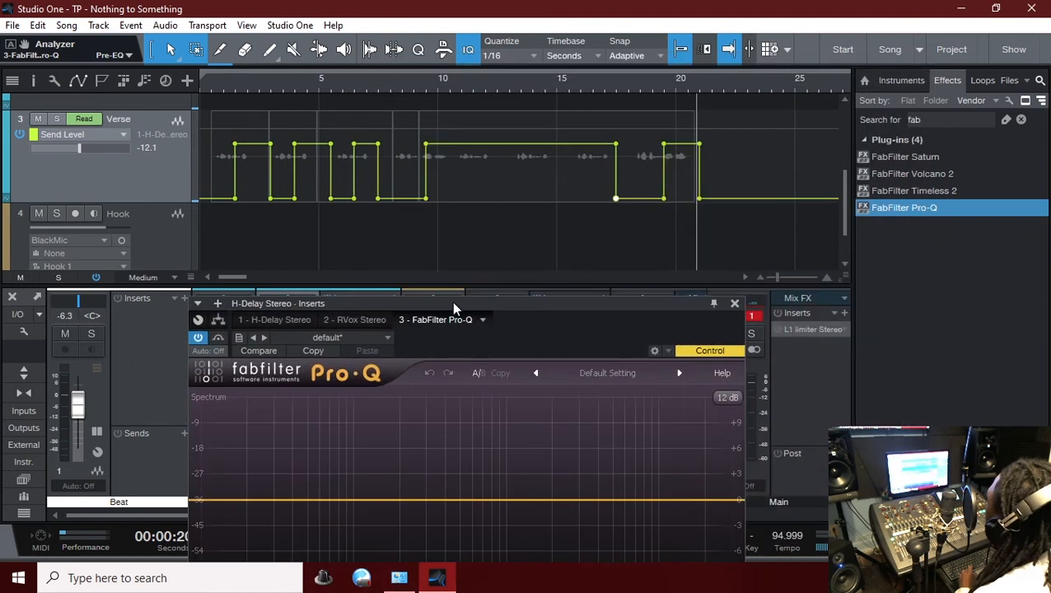
pyautogui.click(557, 81)
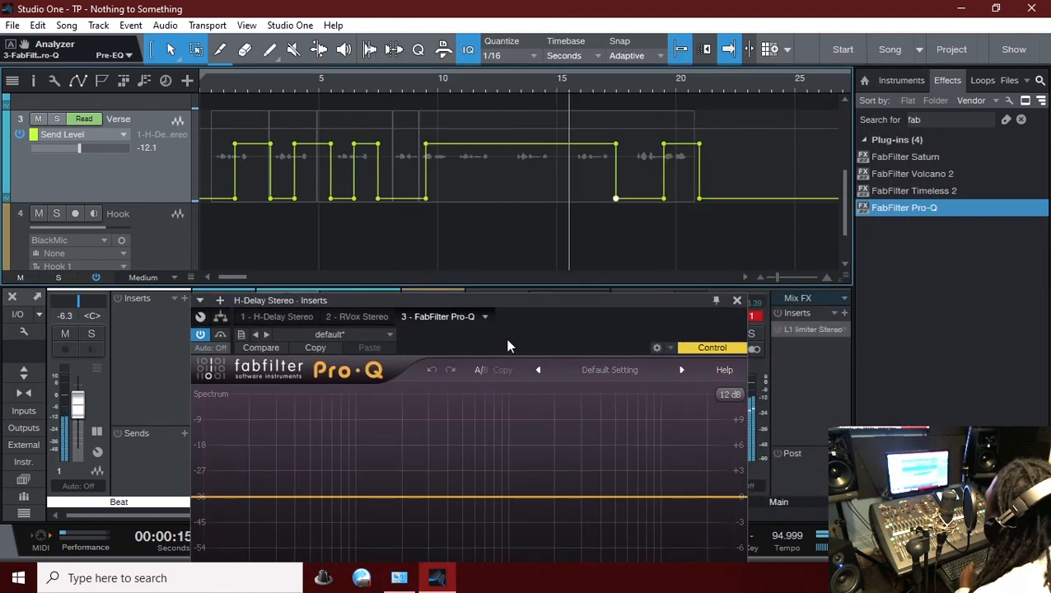
pyautogui.moveTo(526, 300); pyautogui.dragTo(487, 141)
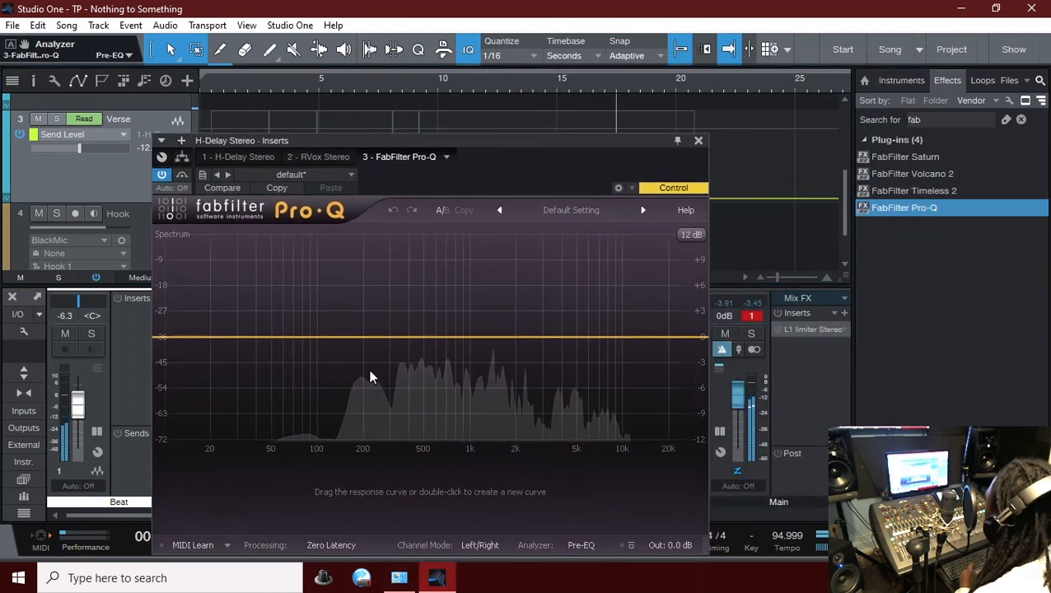
pyautogui.moveTo(293, 337); pyautogui.dragTo(297, 364)
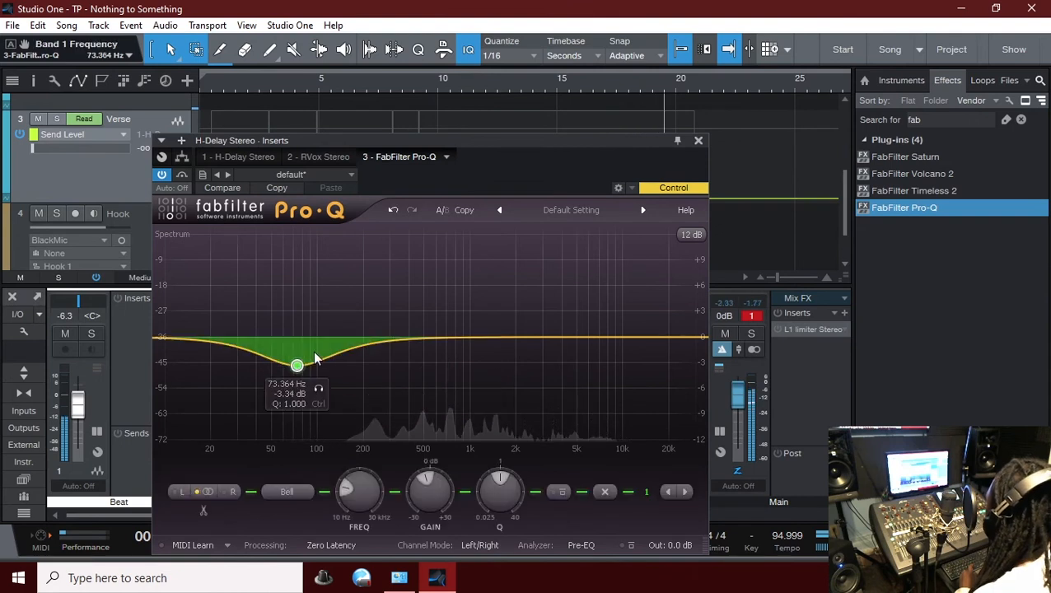
pyautogui.click(287, 492)
pyautogui.click(310, 438)
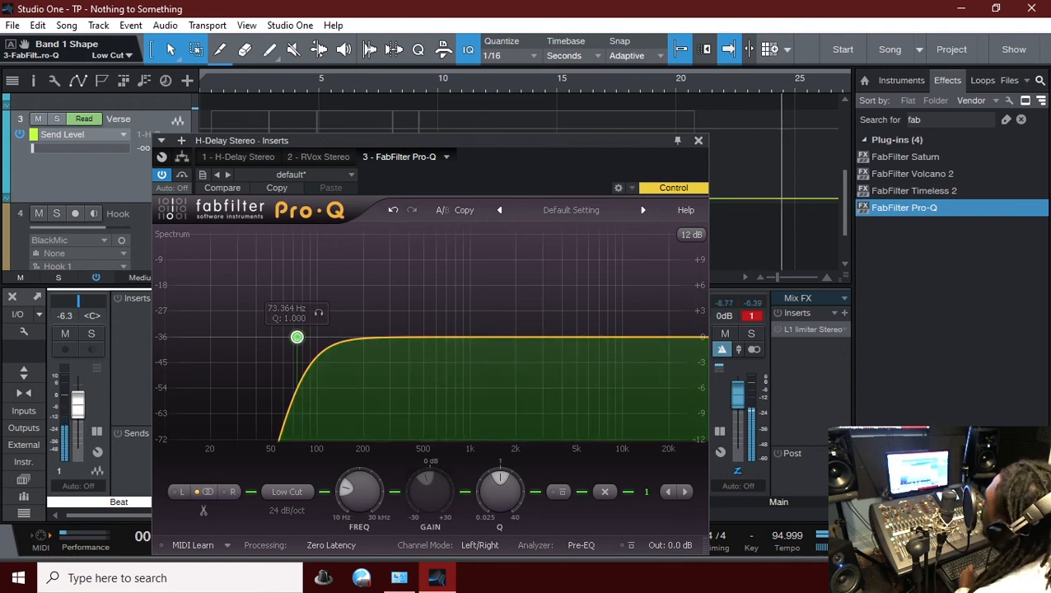
# Replay the passage and add Pro-Q bell cuts of -2.17 dB at 496.07 Hz and -1.44 dB at 1917.1 Hz with Q 2.489.
pyautogui.moveTo(605, 150); pyautogui.dragTo(621, 239)
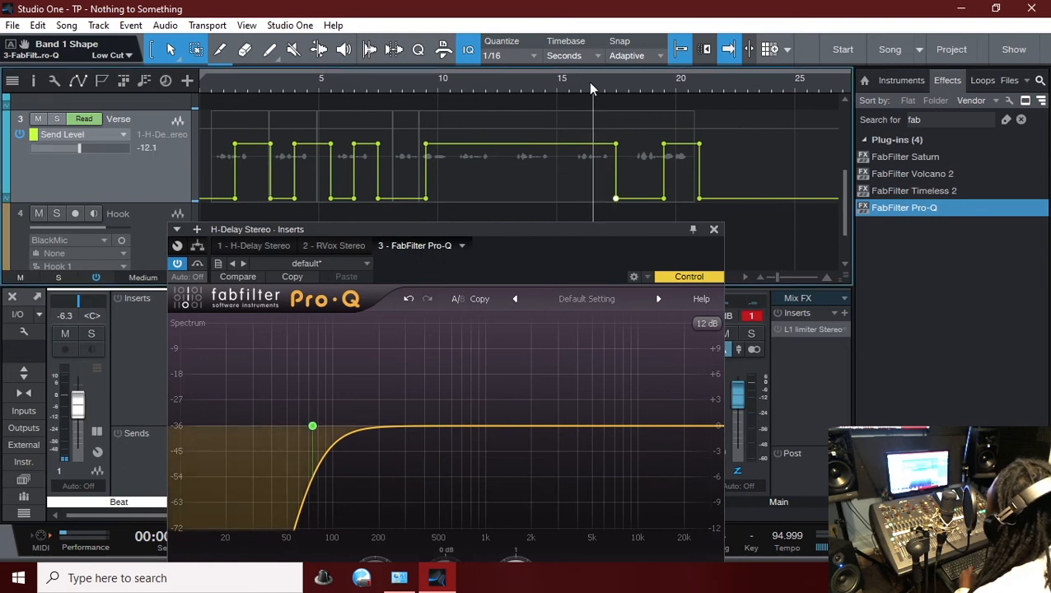
pyautogui.click(644, 79)
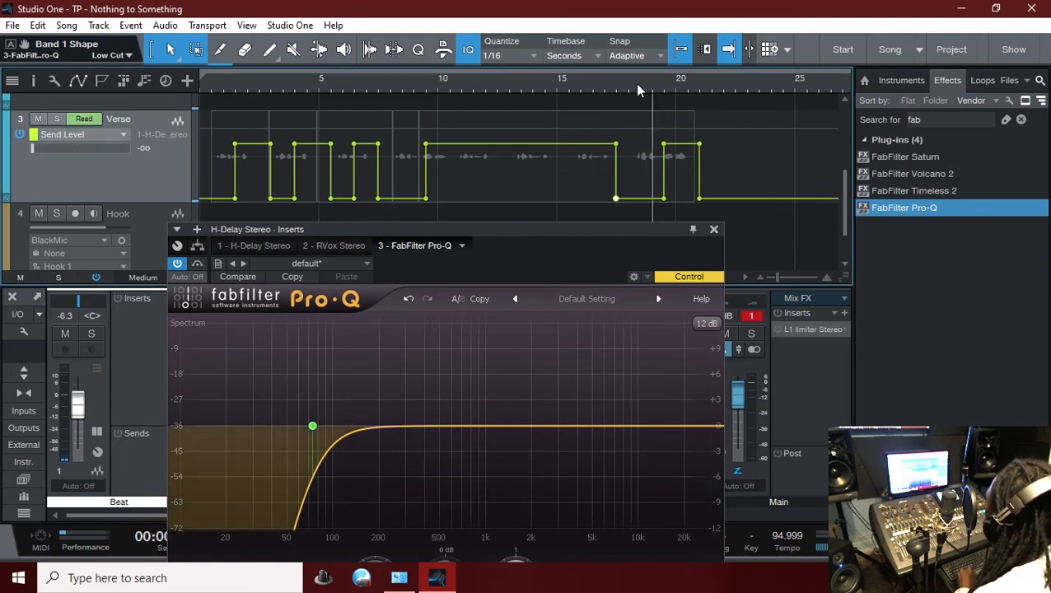
pyautogui.moveTo(511, 231); pyautogui.dragTo(485, 124)
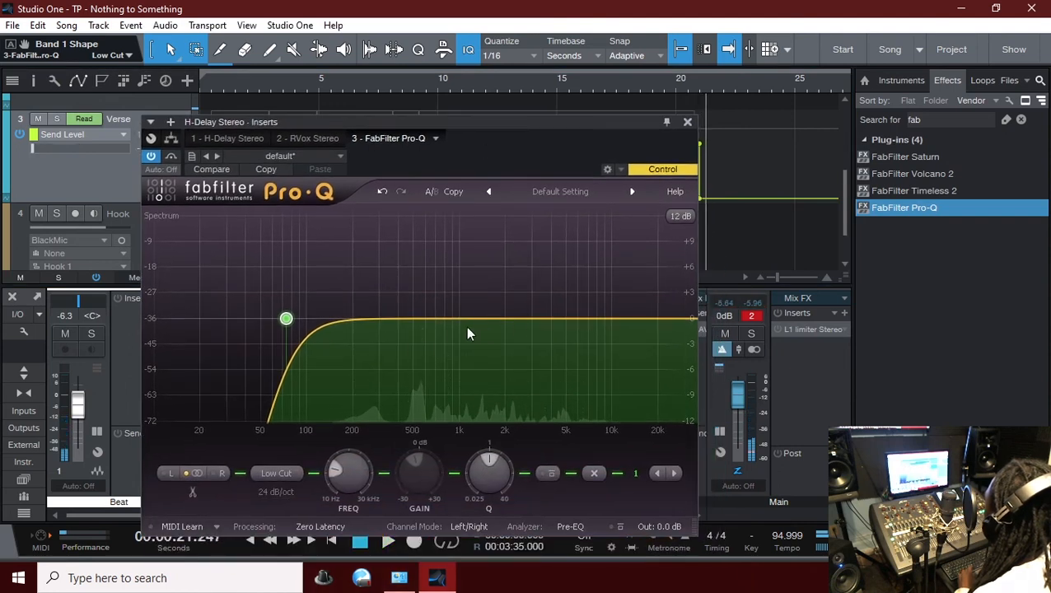
pyautogui.moveTo(406, 324); pyautogui.dragTo(414, 342)
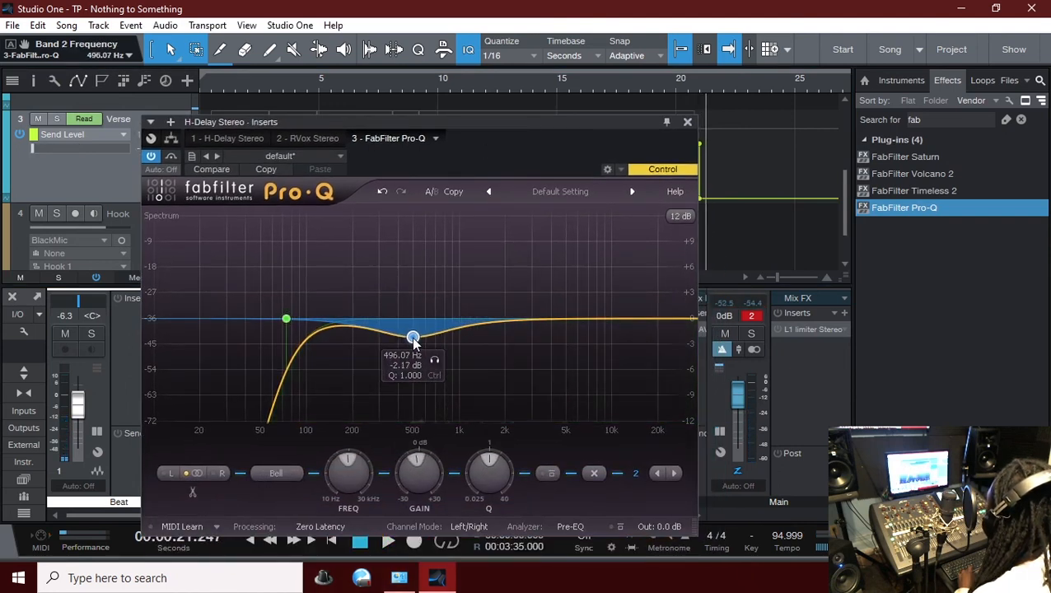
pyautogui.moveTo(508, 323); pyautogui.dragTo(502, 330)
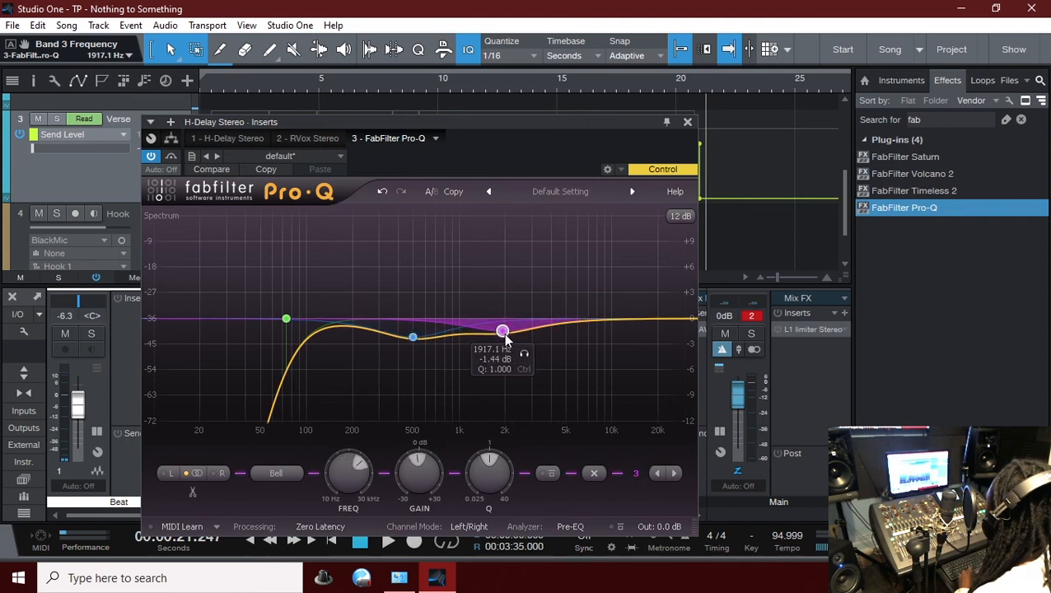
pyautogui.moveTo(495, 461); pyautogui.dragTo(508, 465)
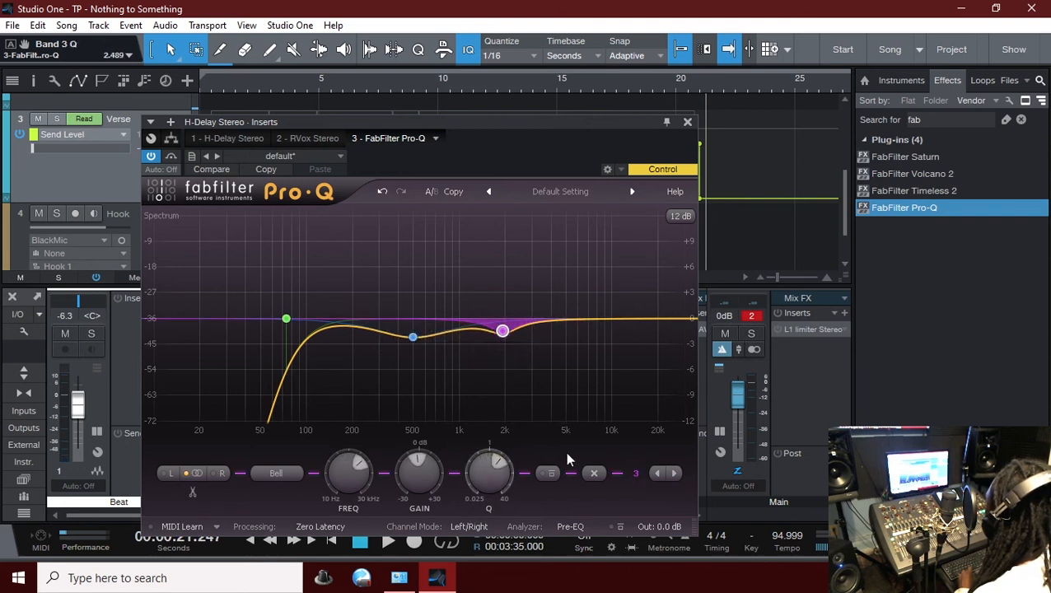
# Play the verse from about 15 seconds to audition the equalised delay, and close Pro-Q.
pyautogui.press('space')
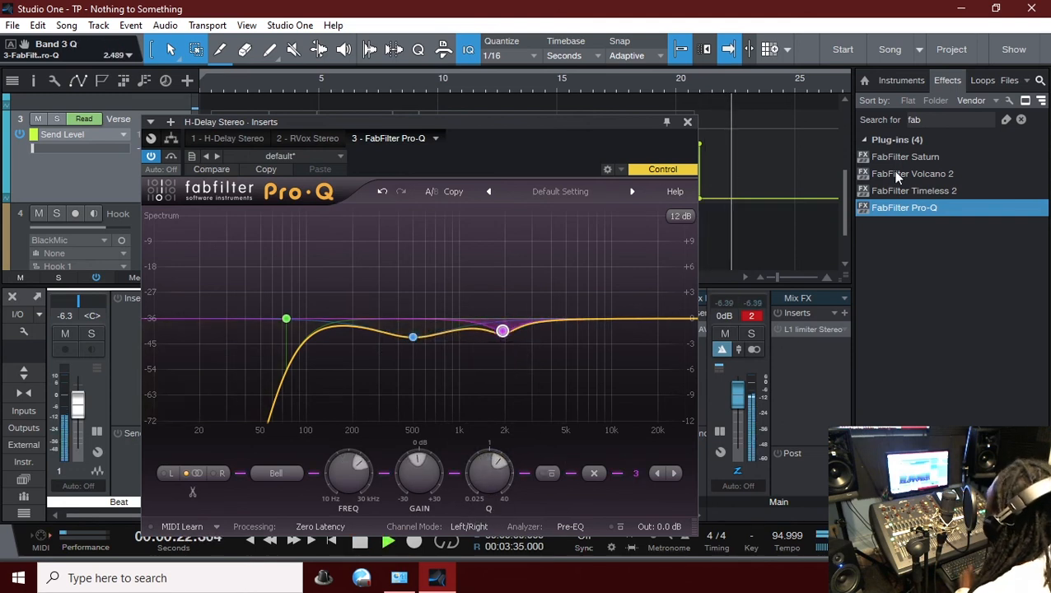
pyautogui.moveTo(558, 128); pyautogui.dragTo(733, 190)
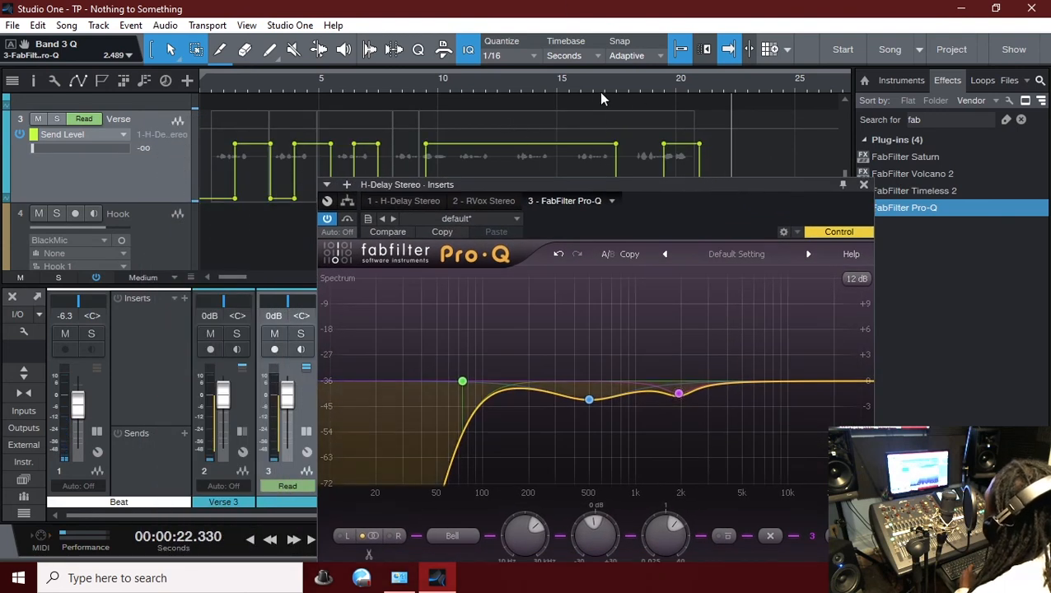
pyautogui.click(560, 81)
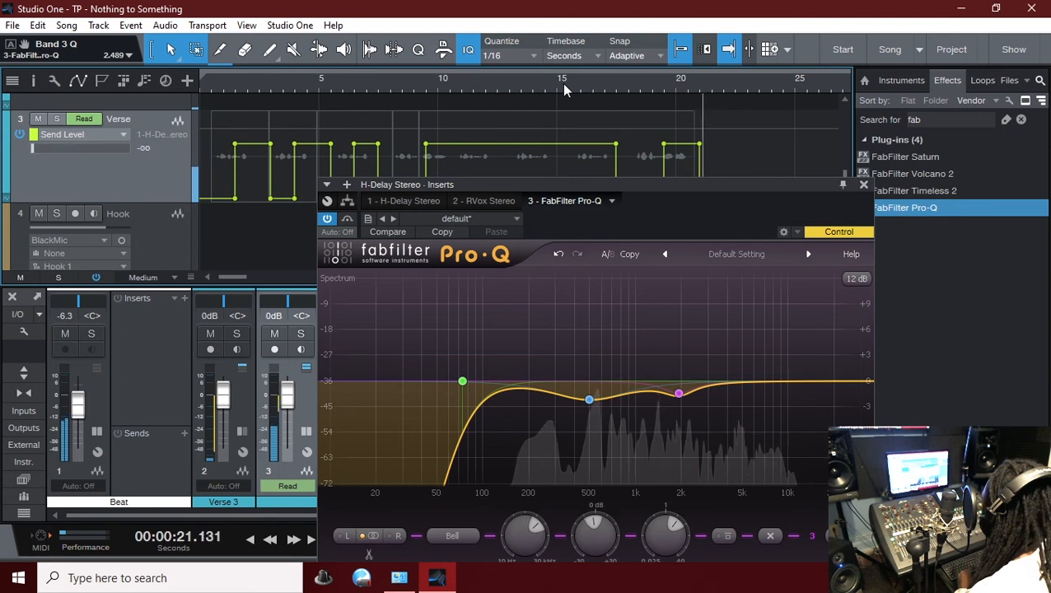
pyautogui.press('space')
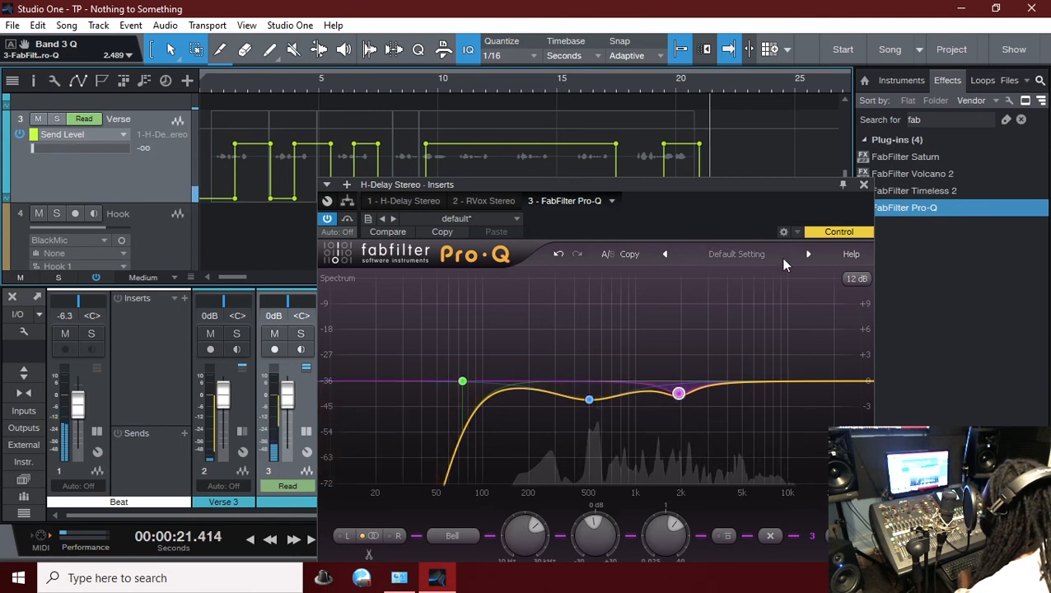
pyautogui.click(864, 184)
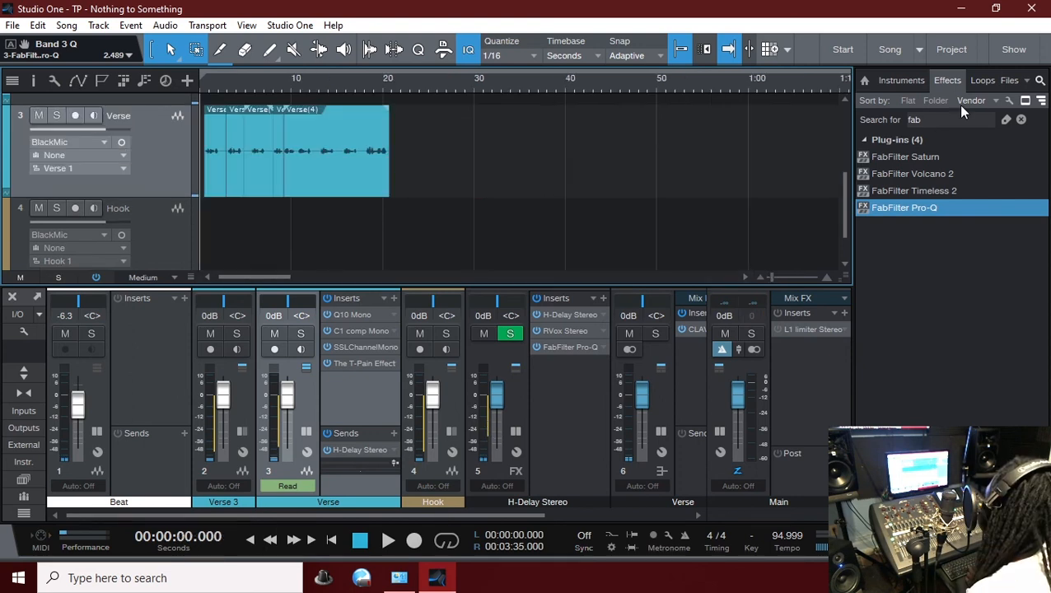
# Search the effects for "auto", insert Auto-Tune Pro on the Verse track with The T-Pain Effect bypassed, and play from the start.
pyautogui.click(946, 125)
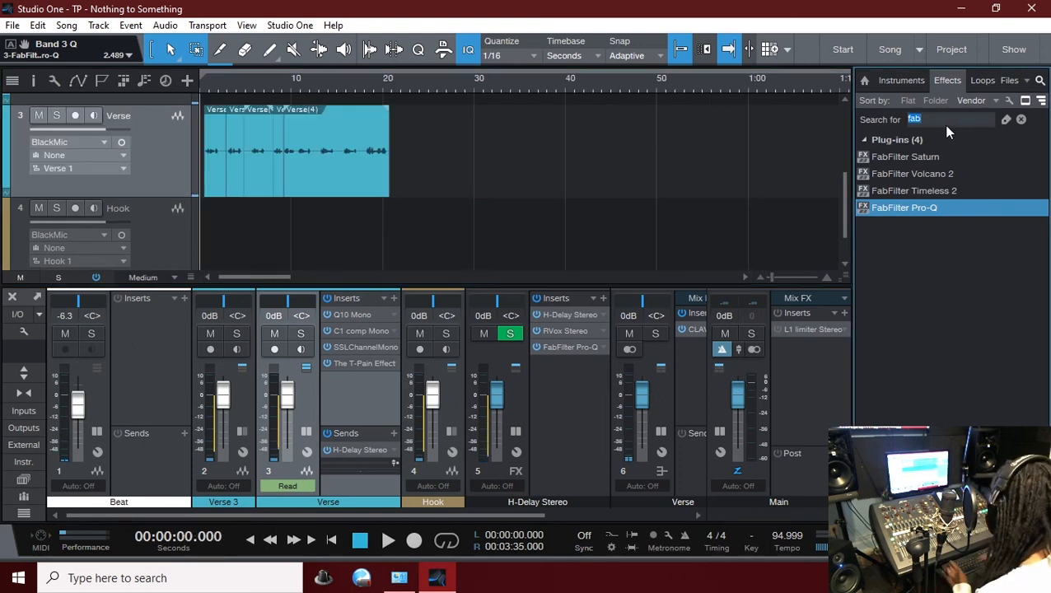
pyautogui.write('auto')
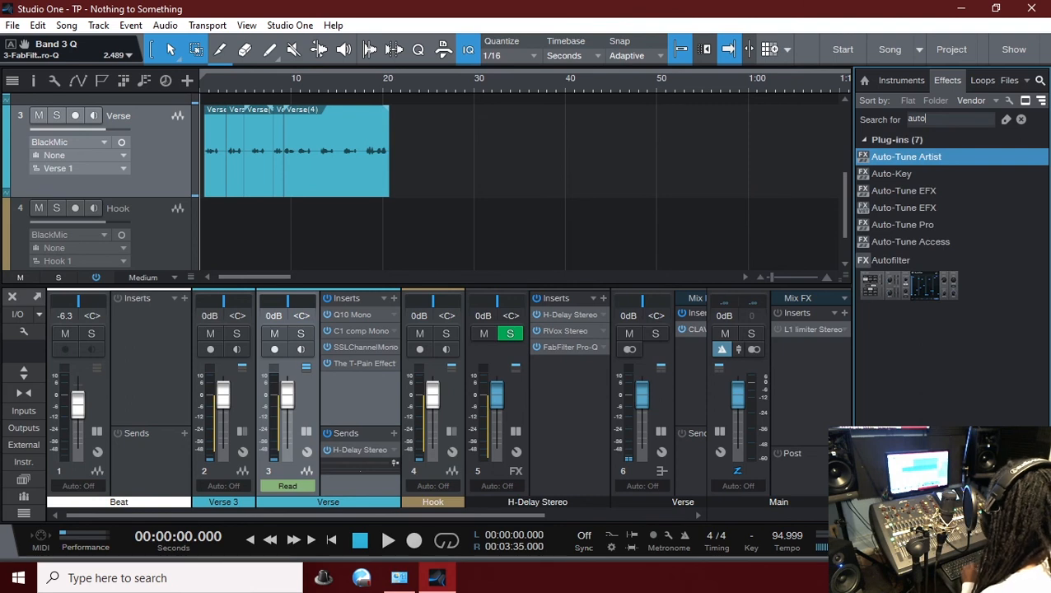
pyautogui.moveTo(906, 227); pyautogui.dragTo(177, 144)
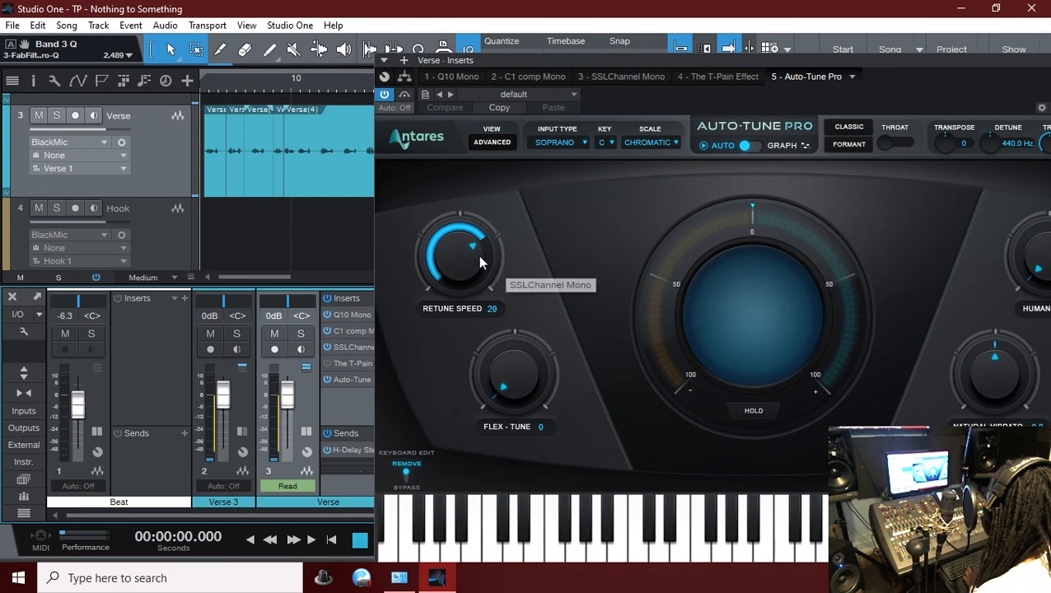
pyautogui.press('space')
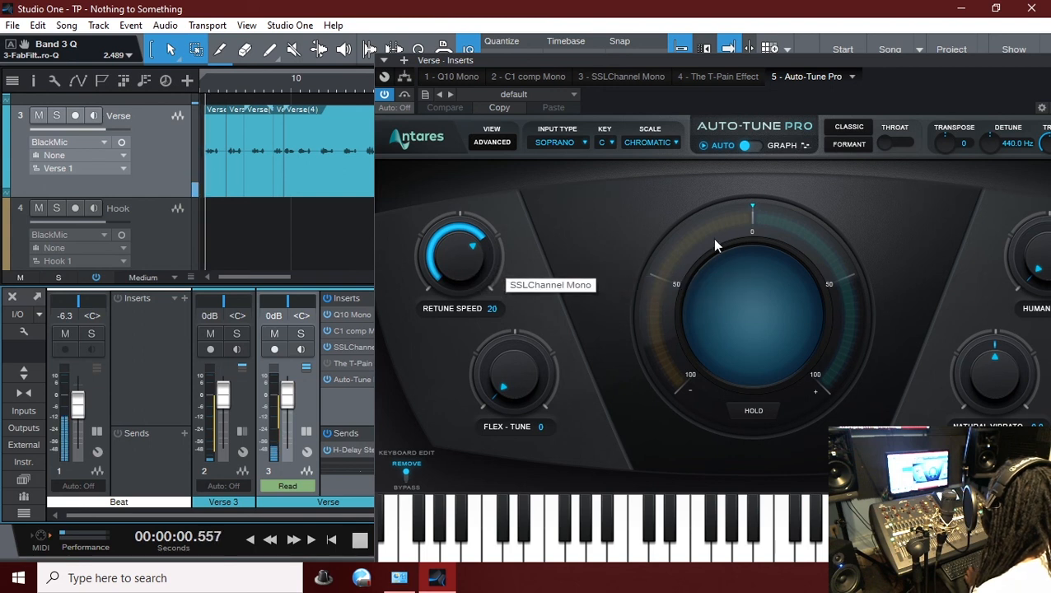
# Set Auto-Tune Pro on the Verse track to the Minor scale, key Eb and Alto/Tenor input type while the verse plays.
pyautogui.click(664, 143)
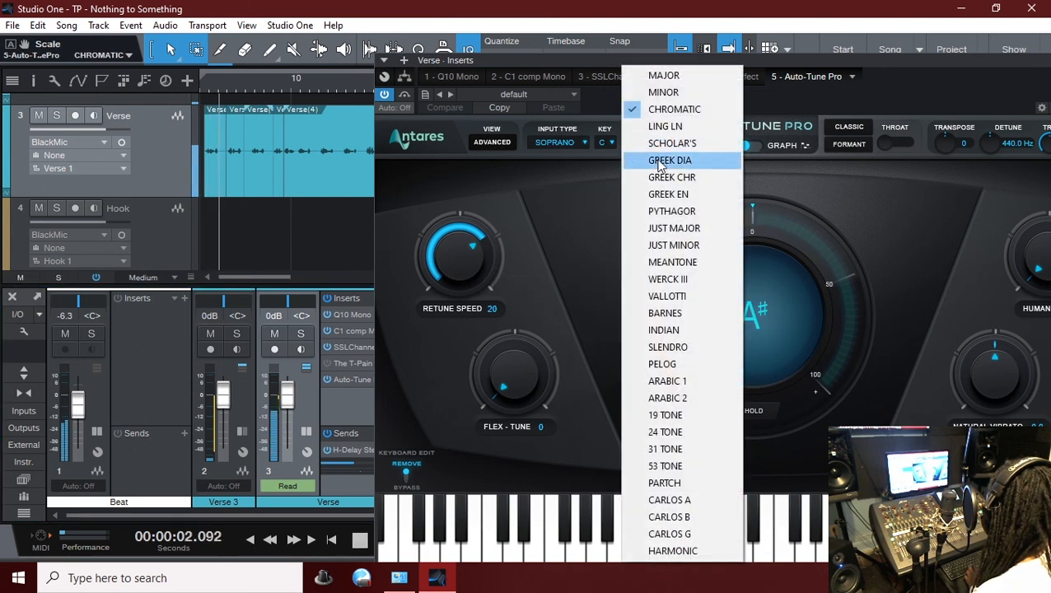
pyautogui.click(663, 92)
pyautogui.click(606, 142)
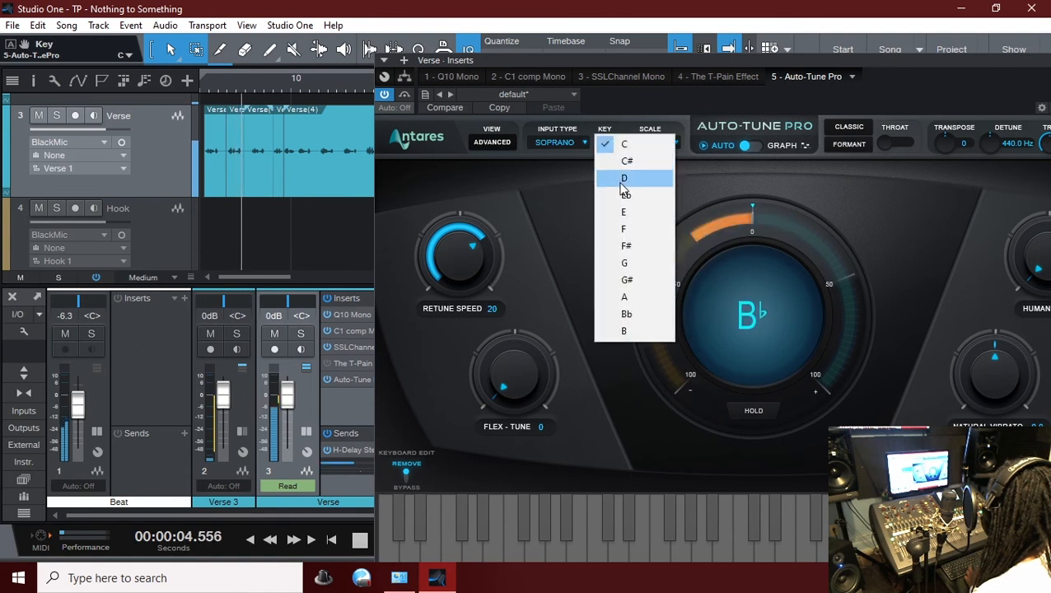
pyautogui.click(644, 196)
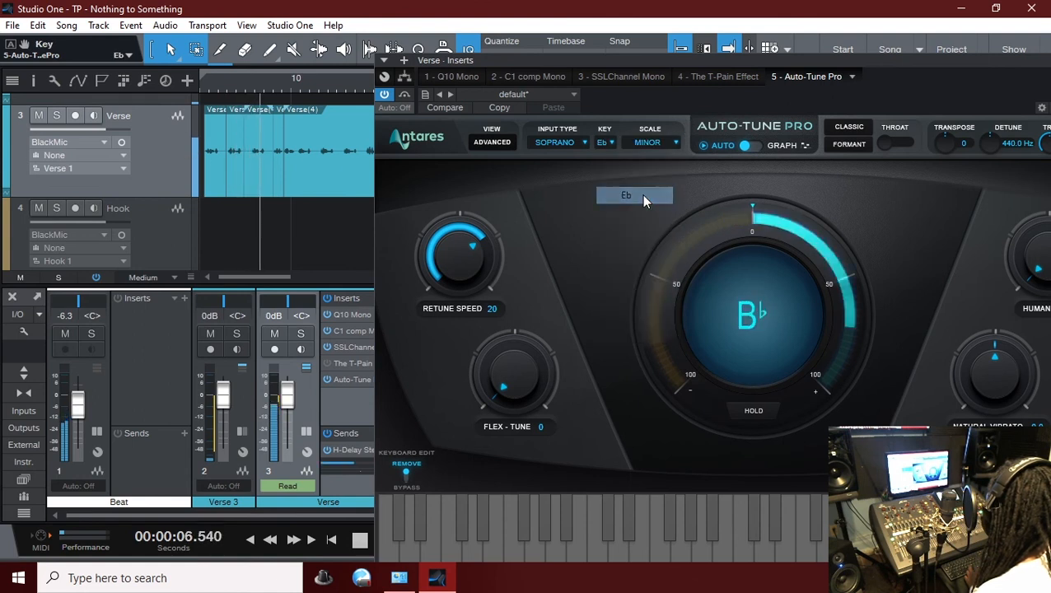
pyautogui.click(577, 143)
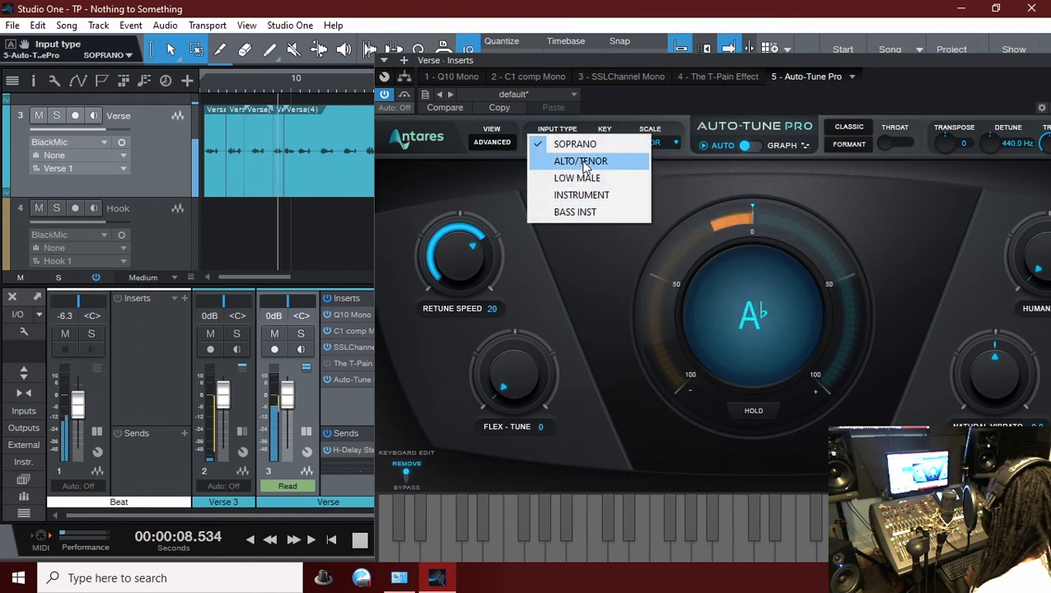
pyautogui.click(579, 160)
# Set Auto-Tune Pro's Retune Speed to 0, close the plug-in window and stop playback after auditioning the verse.
pyautogui.moveTo(699, 68); pyautogui.dragTo(521, 70)
pyautogui.moveTo(319, 284); pyautogui.dragTo(275, 98)
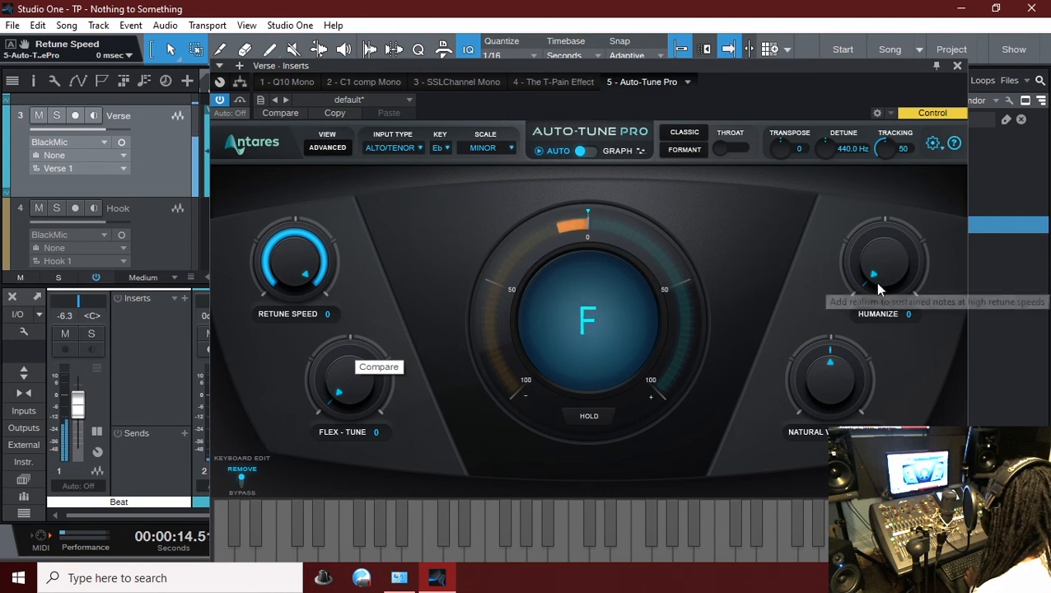
pyautogui.click(957, 66)
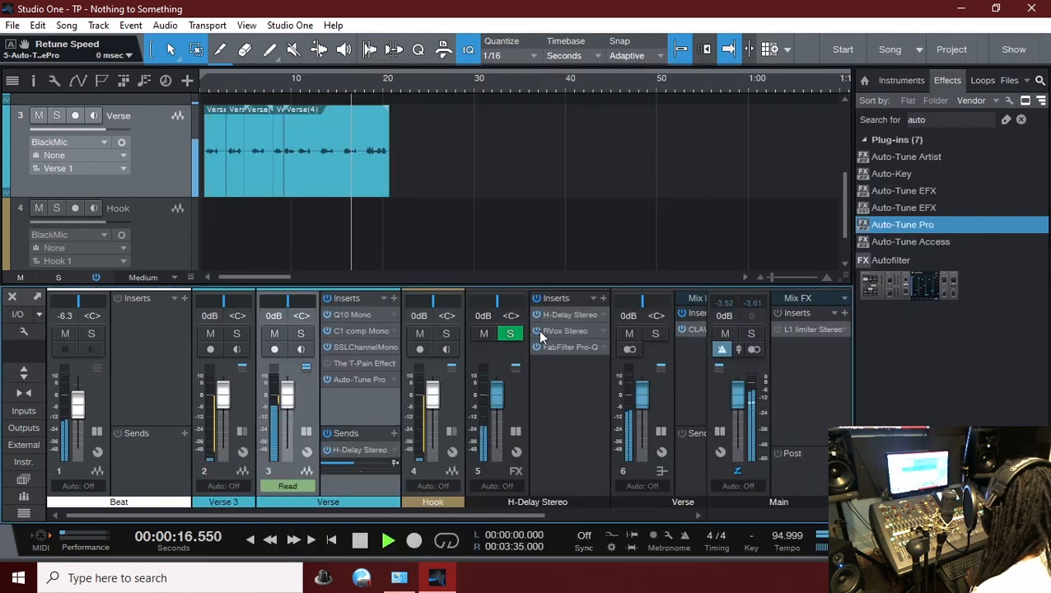
pyautogui.click(360, 541)
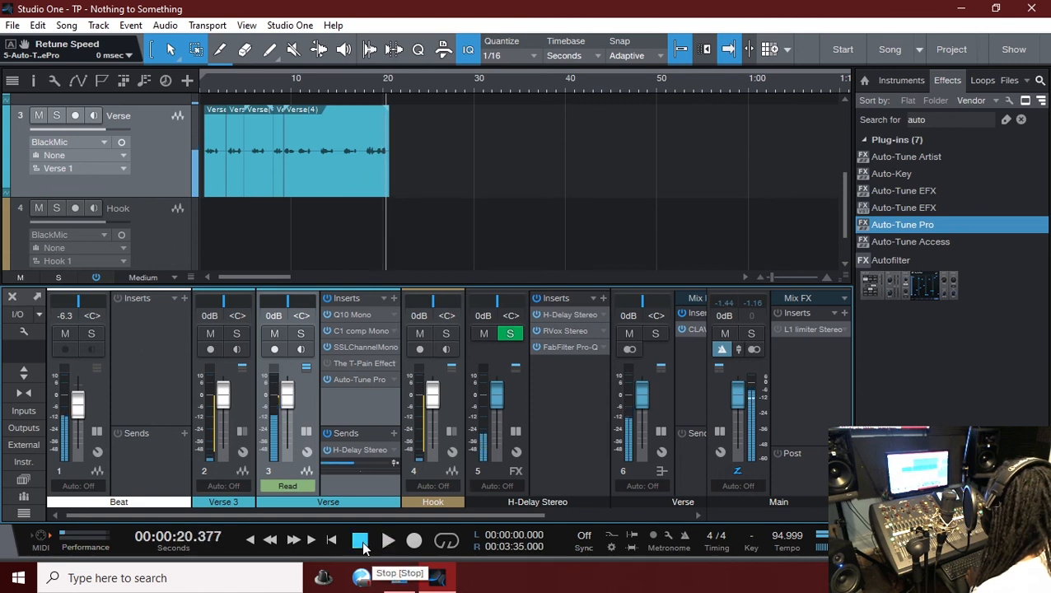
pyautogui.click(360, 541)
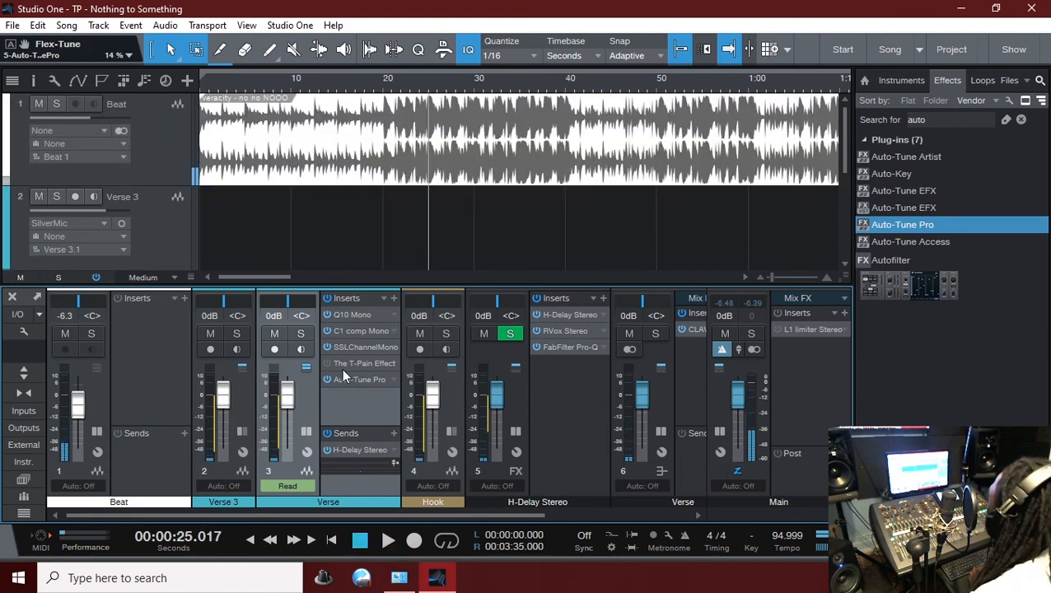
# Review the settings of The T-Pain Effect and Auto-Tune Pro on the Verse track, and play the verse from about 2.5 seconds.
pyautogui.click(350, 364)
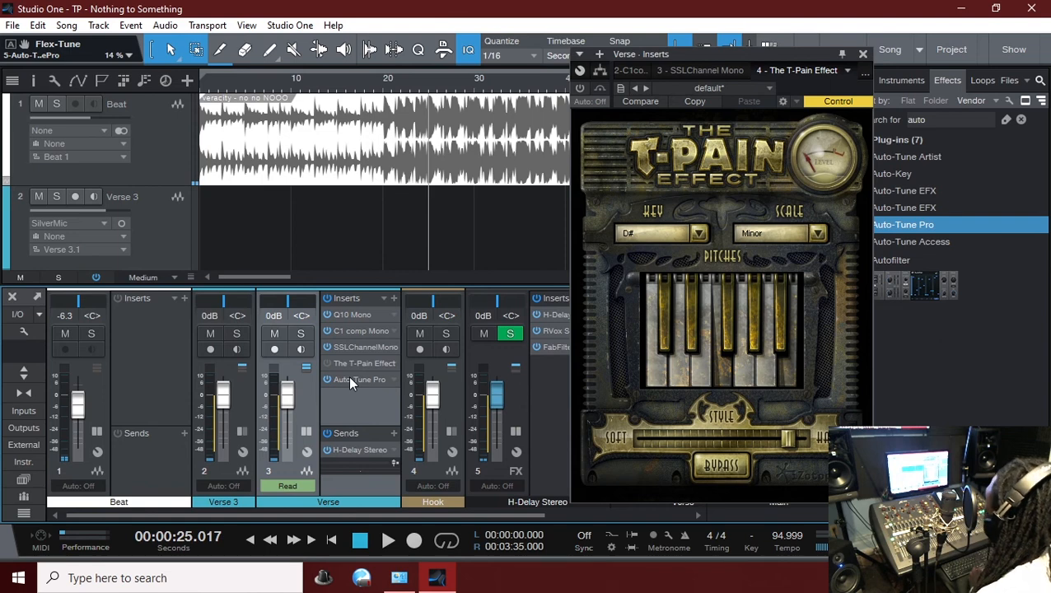
pyautogui.click(354, 379)
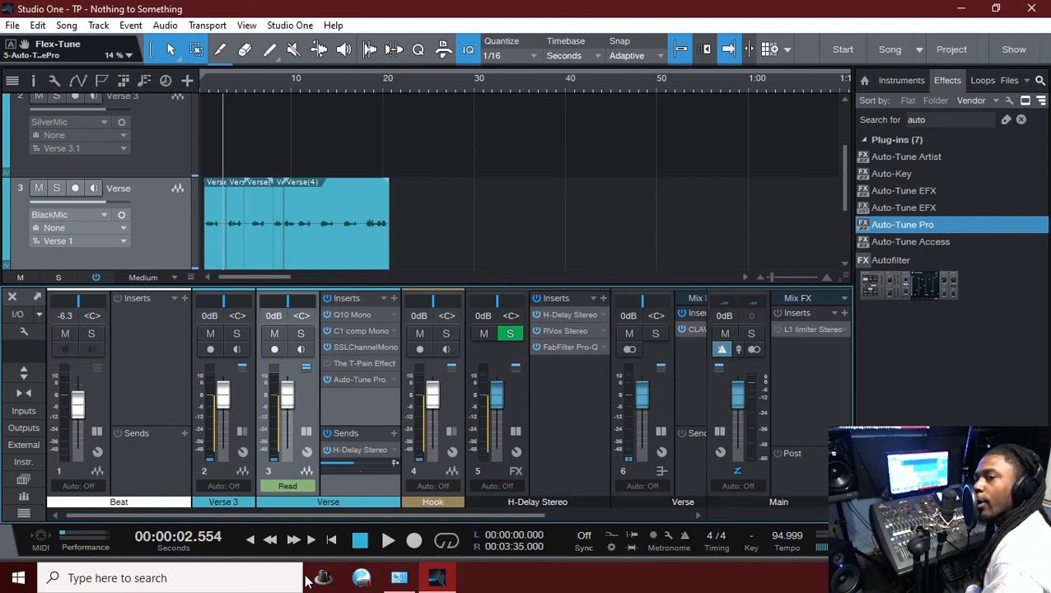
pyautogui.press('space')
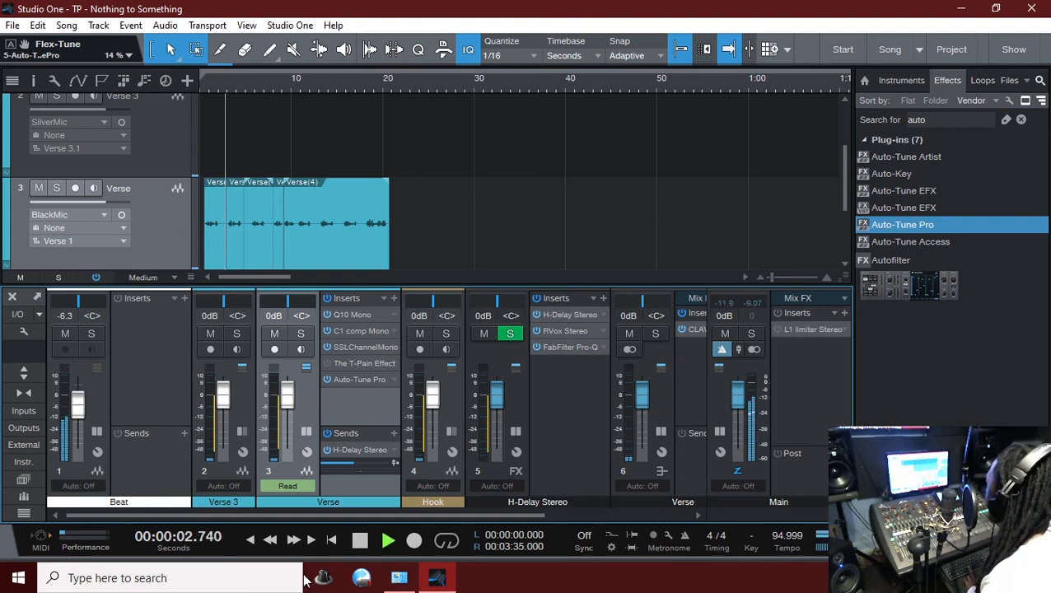